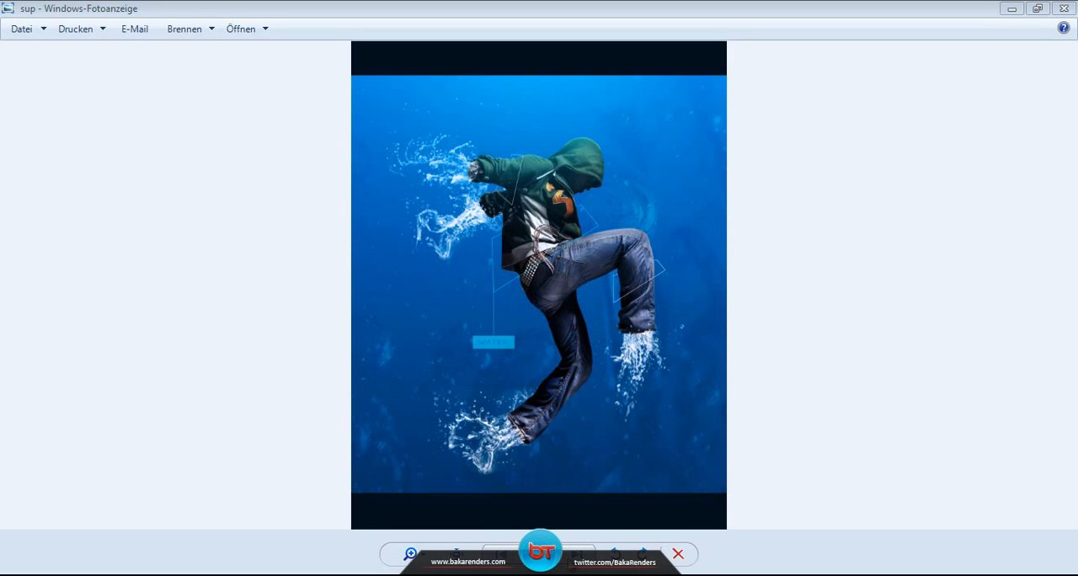
Step: Switch from the photo viewer to Photoshop and look over the hooded dancer image from head to shoes
click(488, 574)
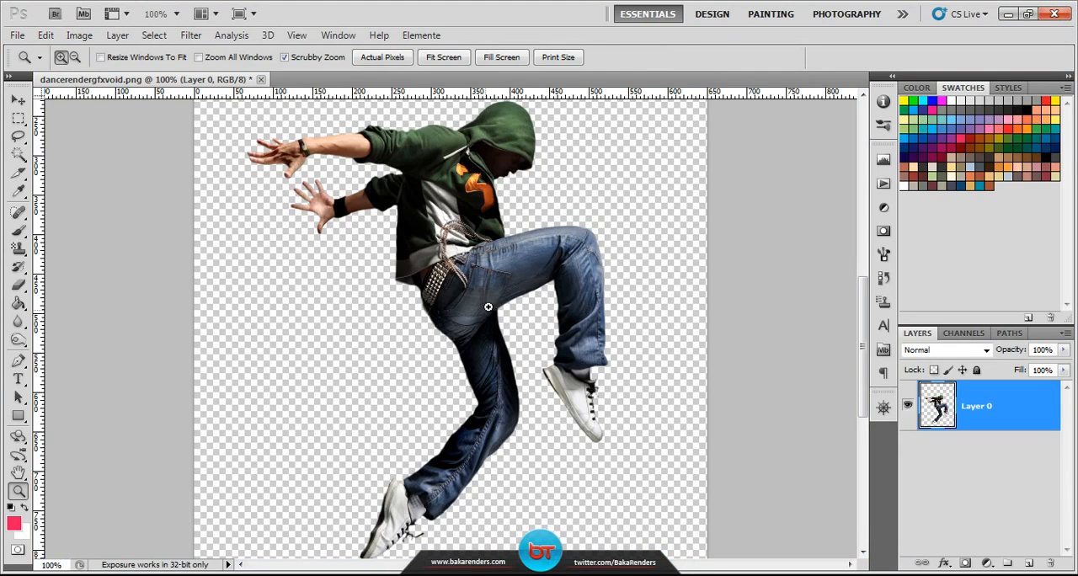
scroll(490, 308, down, 2)
scroll(501, 313, up, 4)
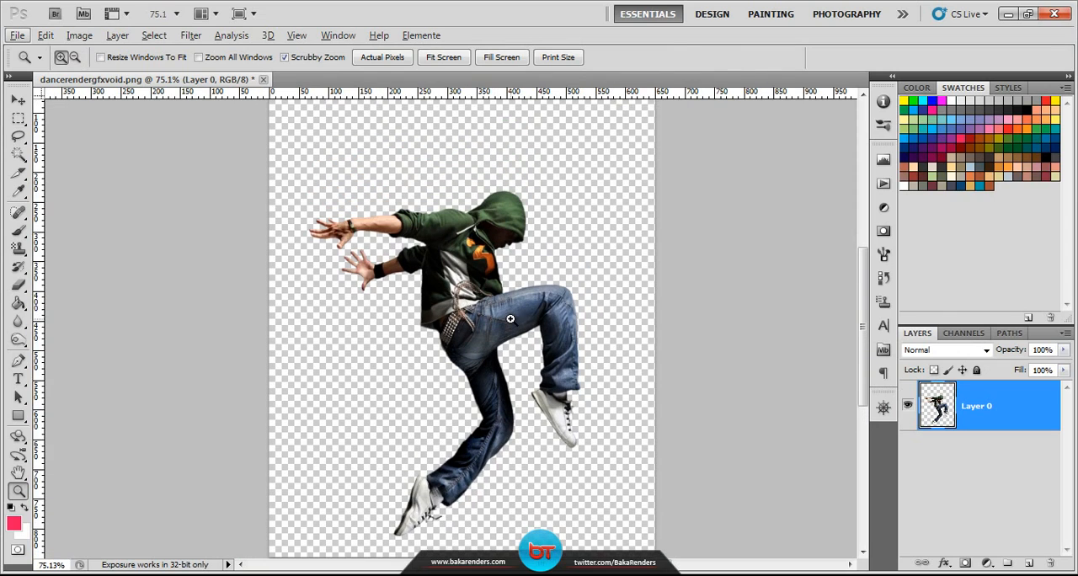
scroll(500, 302, down, 3)
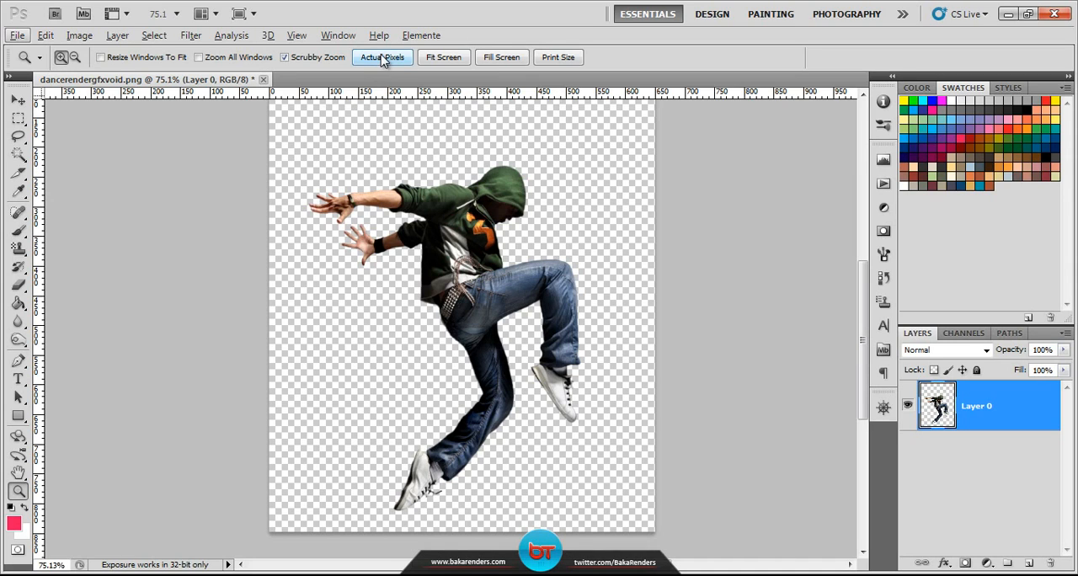
scroll(448, 332, up, 3)
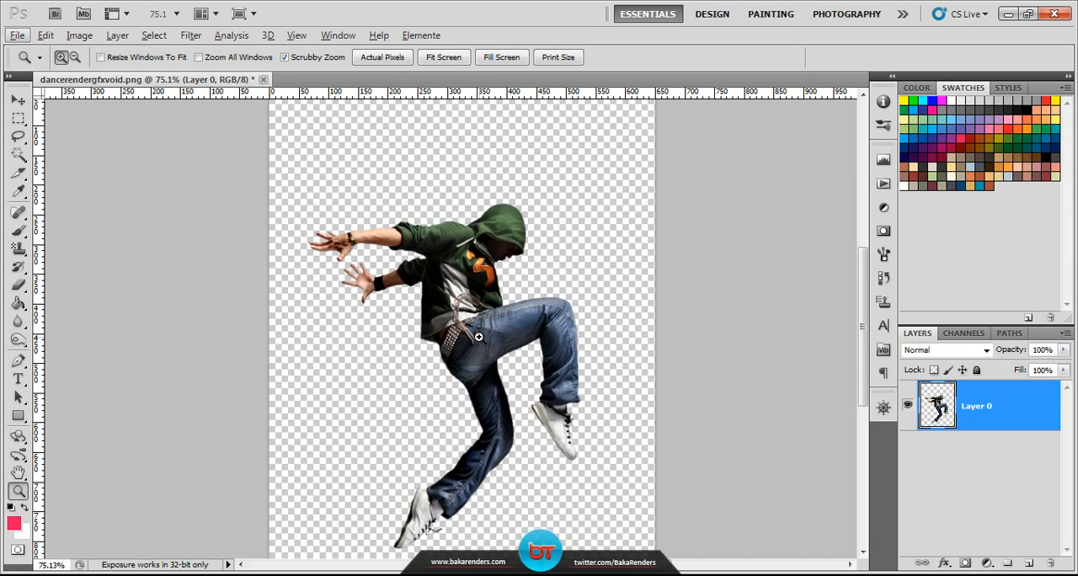
scroll(478, 336, down, 6)
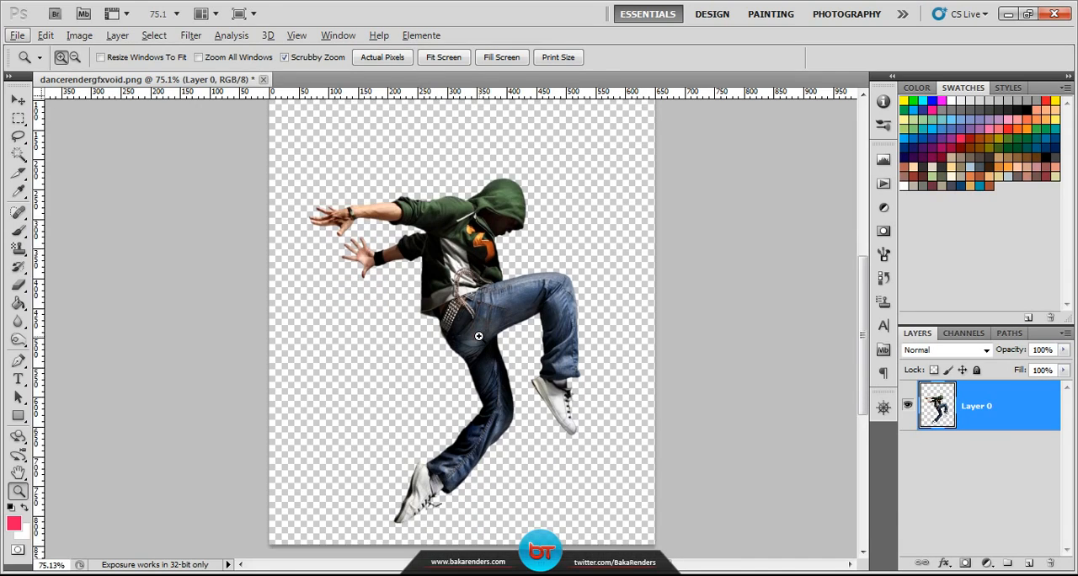
scroll(481, 339, down, 2)
Step: Crop the canvas with a full-width rectangular selection that cuts off the empty strip above the dancer, and deselect
click(18, 118)
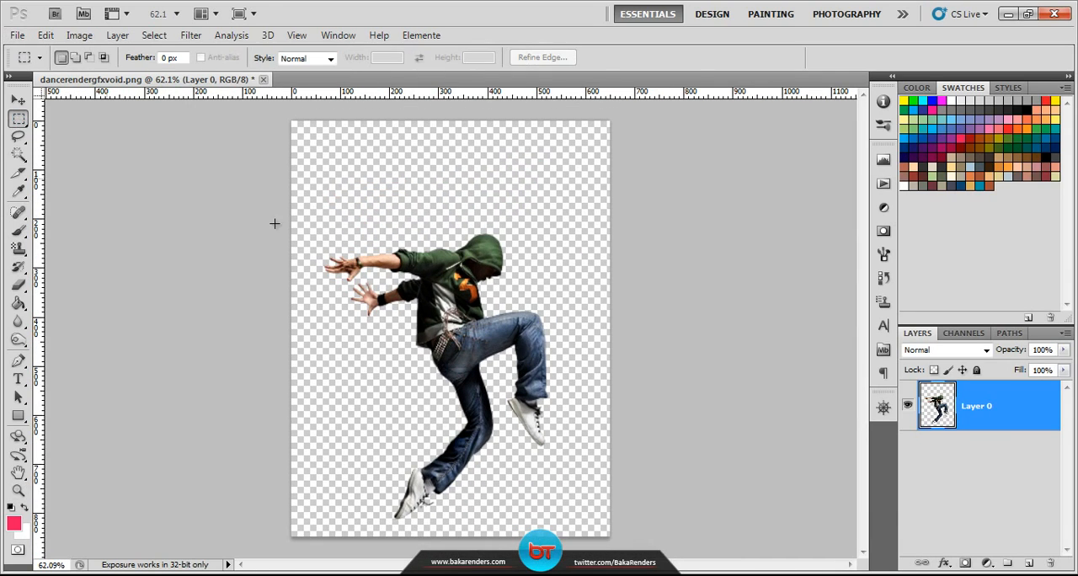
drag(272, 171, 553, 266)
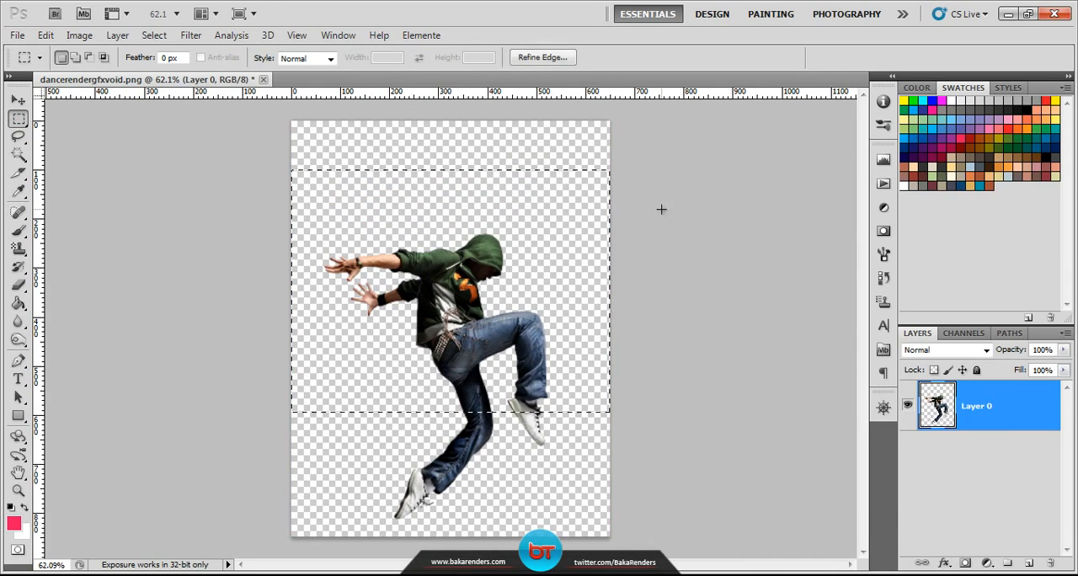
drag(236, 187, 472, 337)
drag(650, 449, 723, 534)
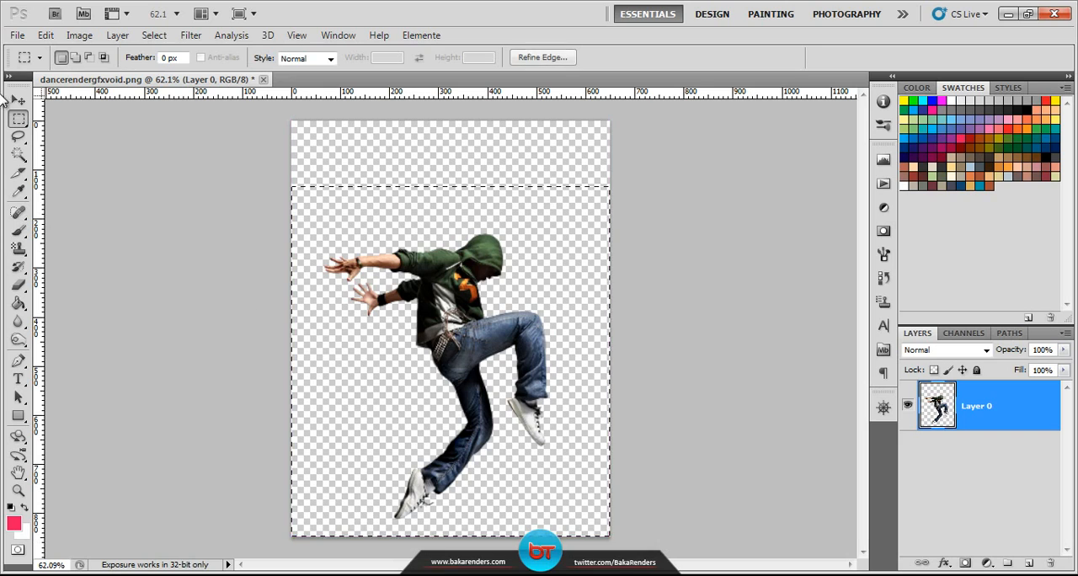
click(81, 36)
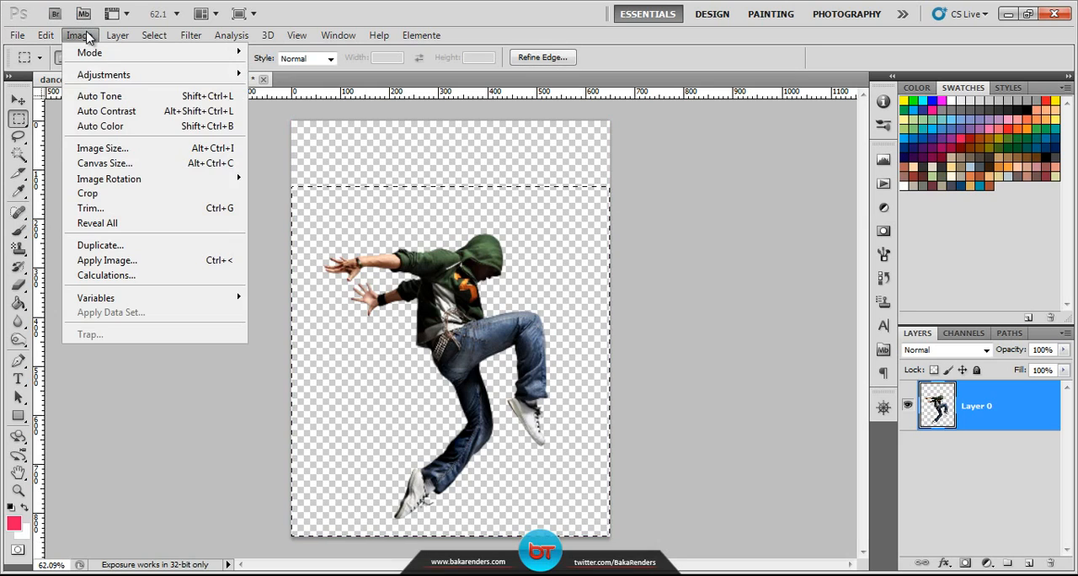
click(111, 194)
key(ctrl+d)
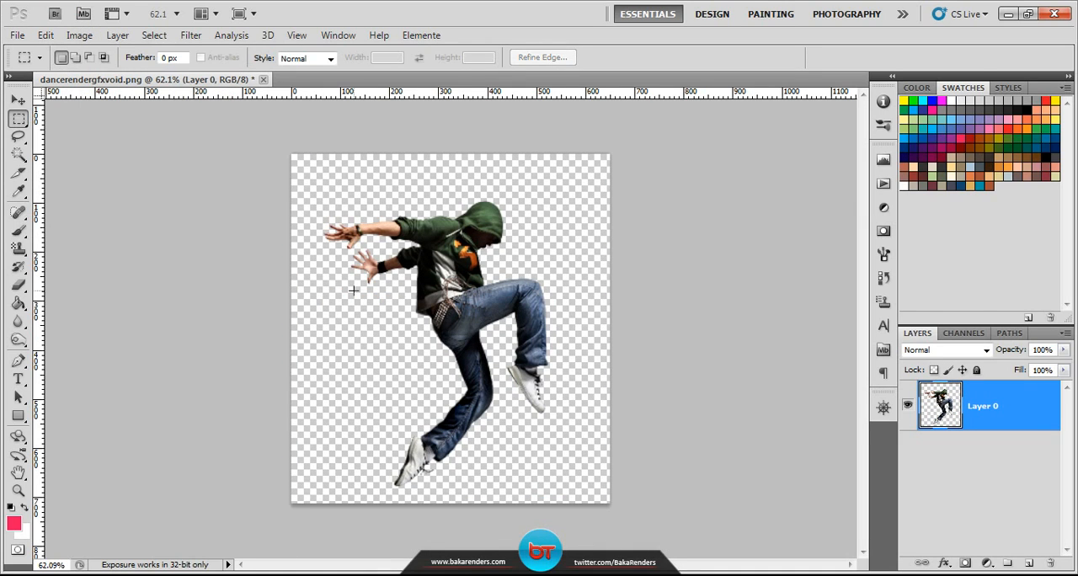
Step: Rename the dancer's layer to RENDER
key(ctrl+0)
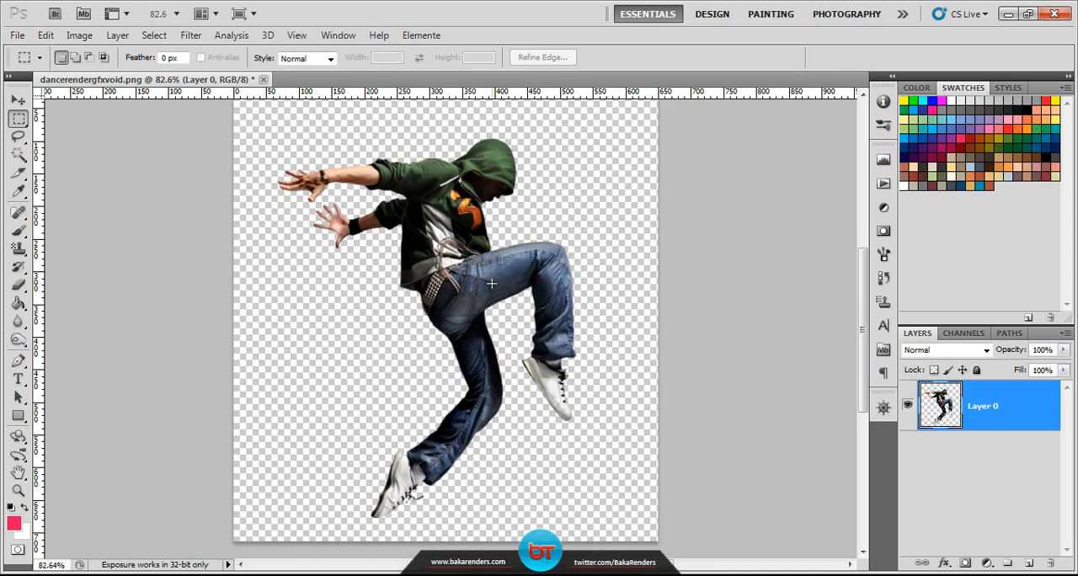
scroll(503, 287, down, 1)
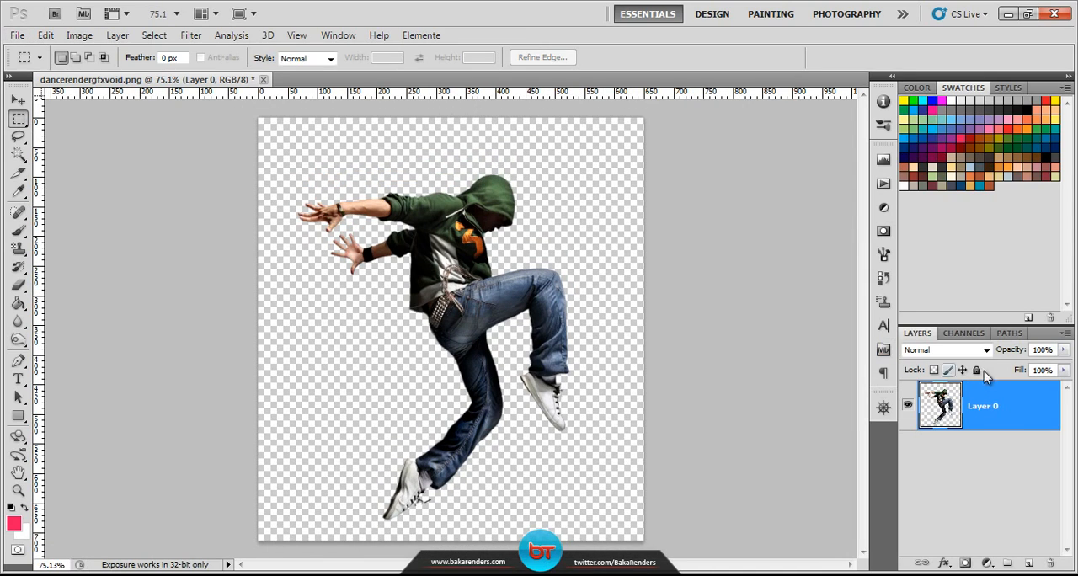
double_click(987, 409)
text(RENDER)
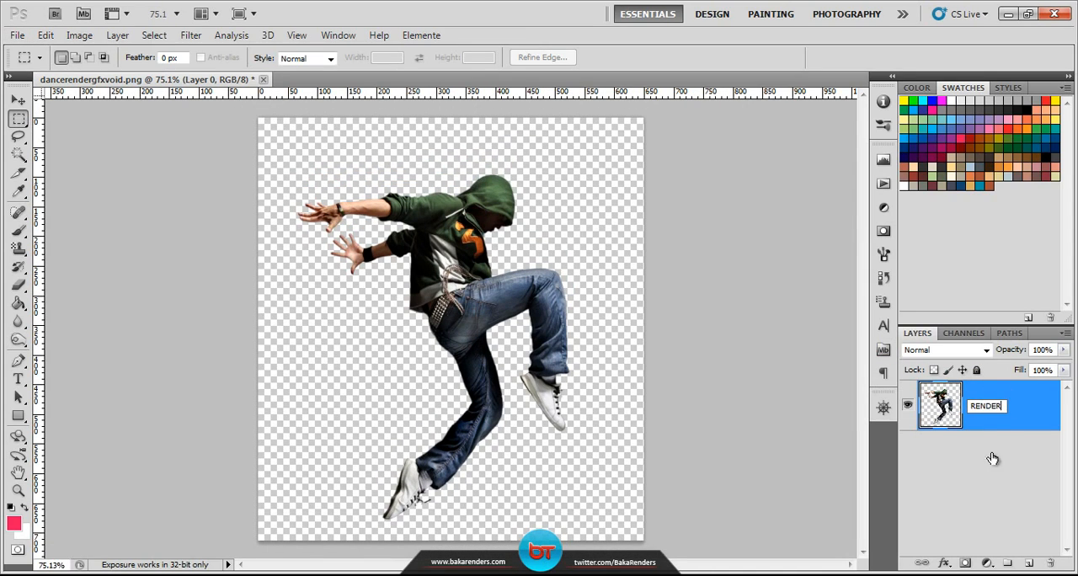
key(Return)
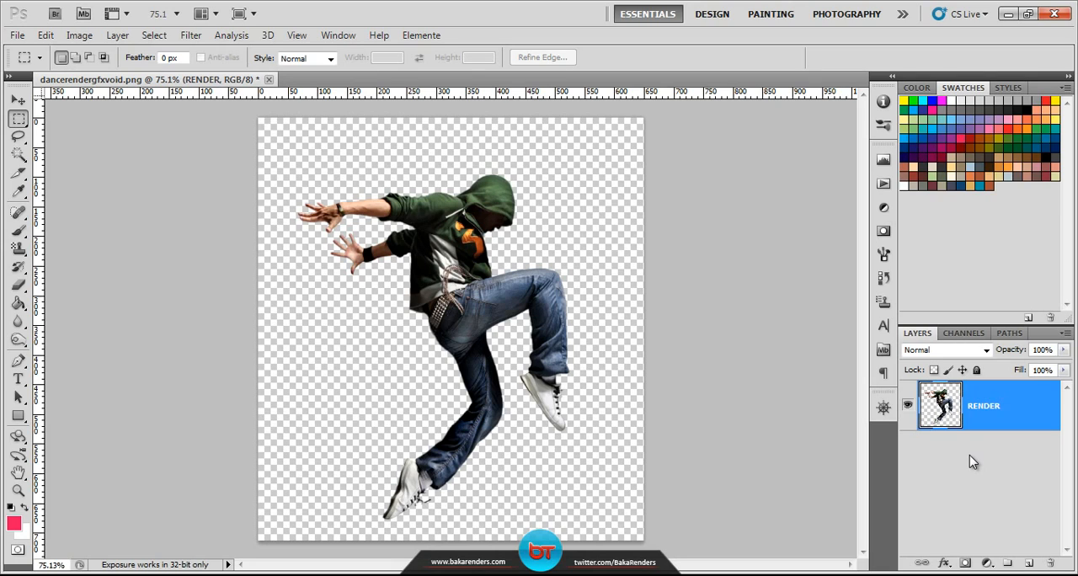
Step: Add a new empty layer named BACKGROUND and place it beneath the RENDER layer
click(1029, 564)
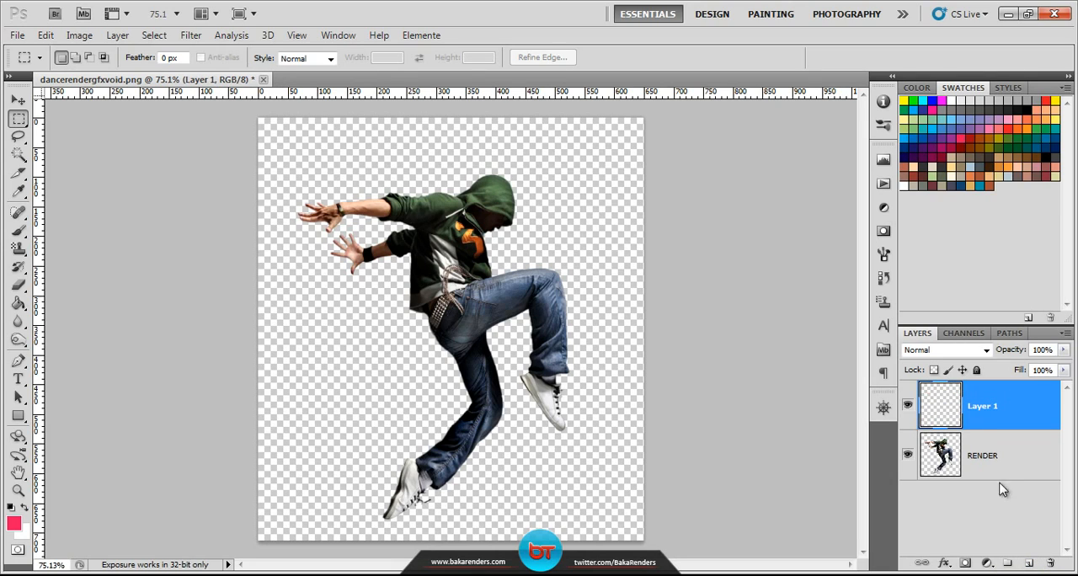
double_click(983, 407)
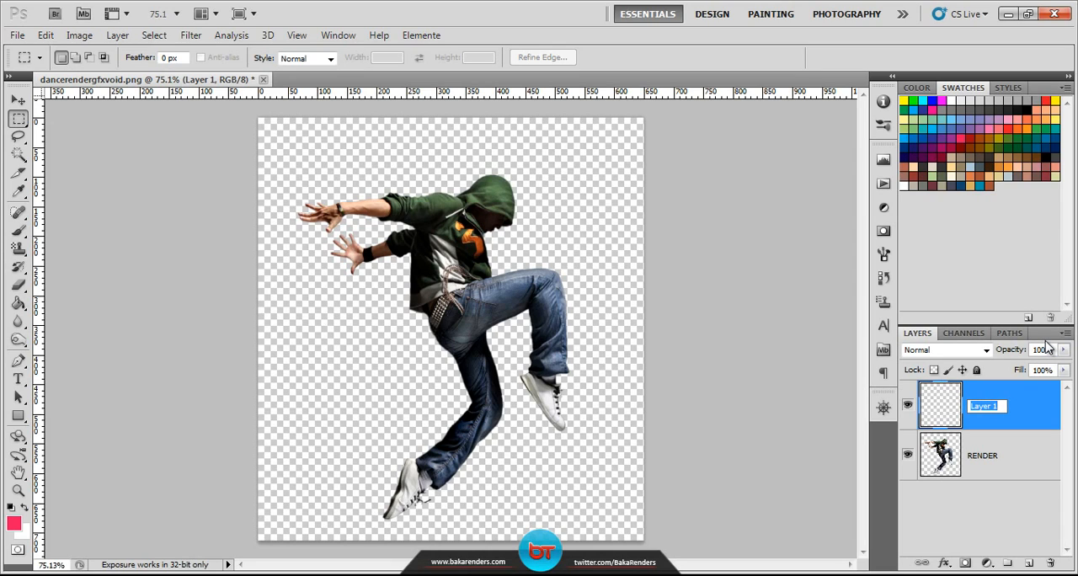
text(BACKGROUND)
click(1022, 421)
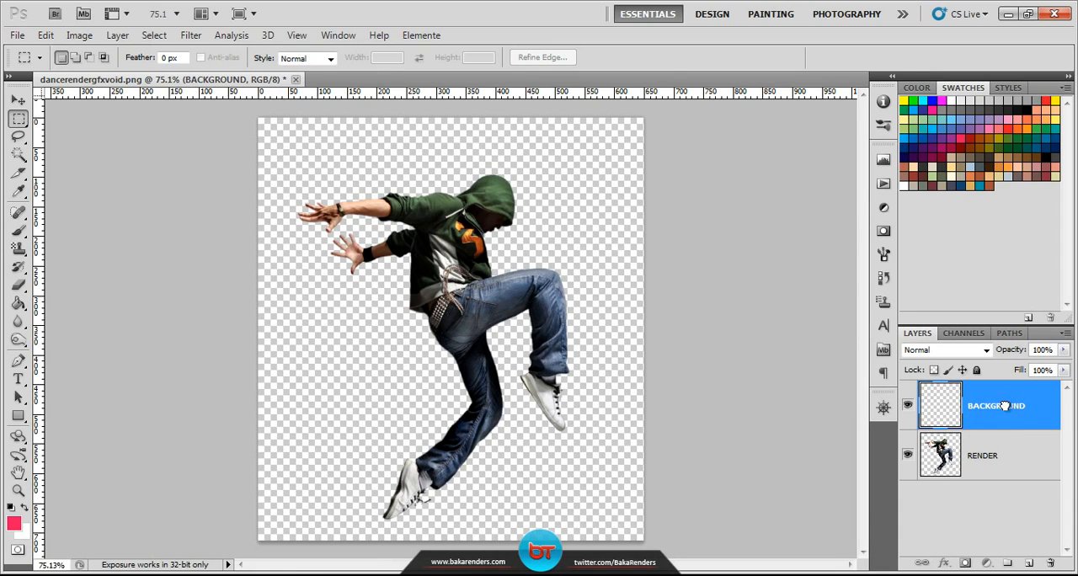
drag(1003, 445, 1003, 477)
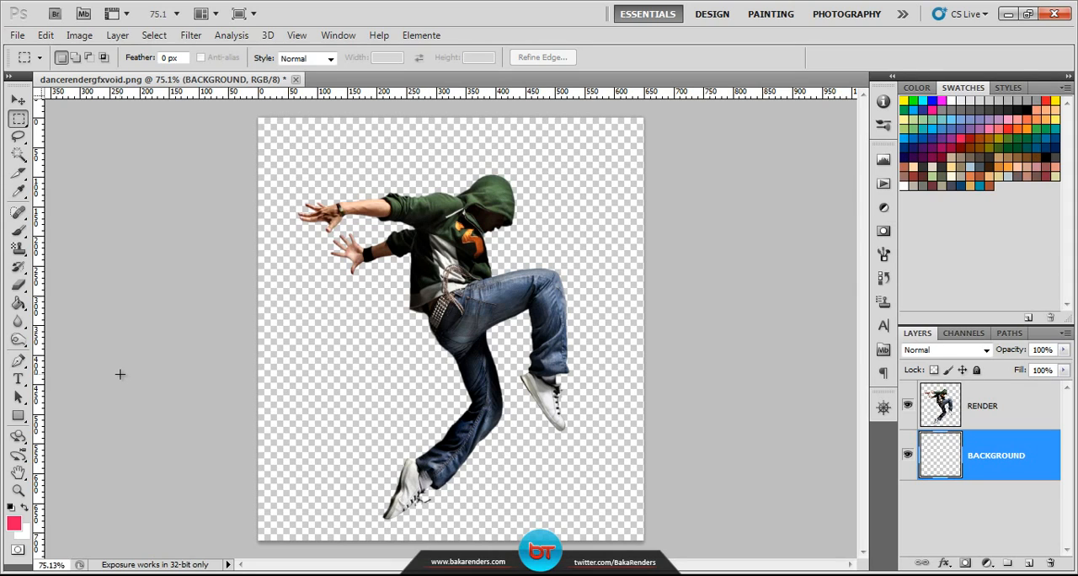
Step: Activate the Gradient tool and choose the dark-to-light blue preset in the Gradient Editor
click(19, 305)
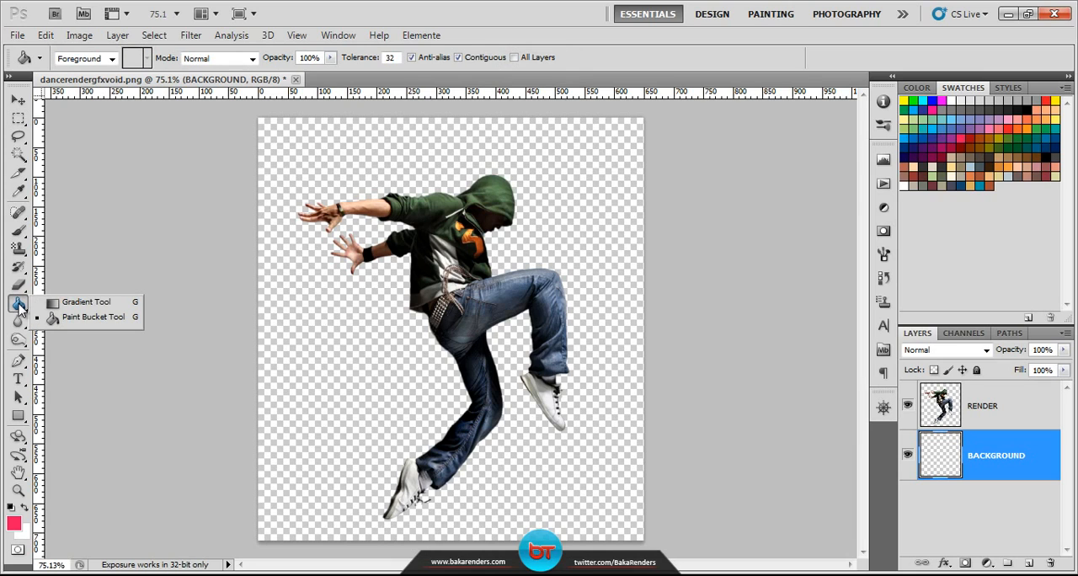
click(83, 305)
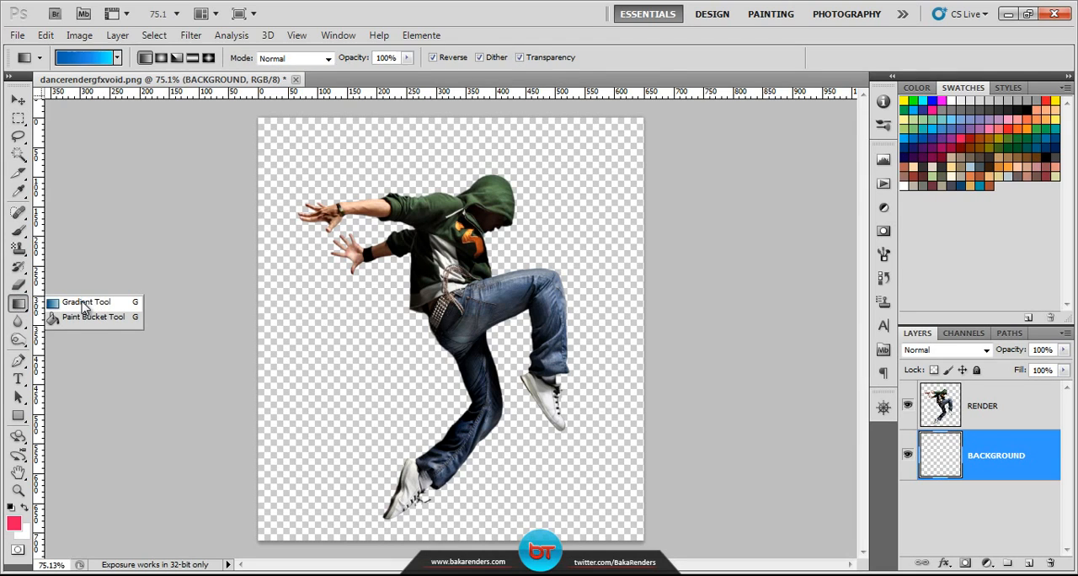
click(91, 61)
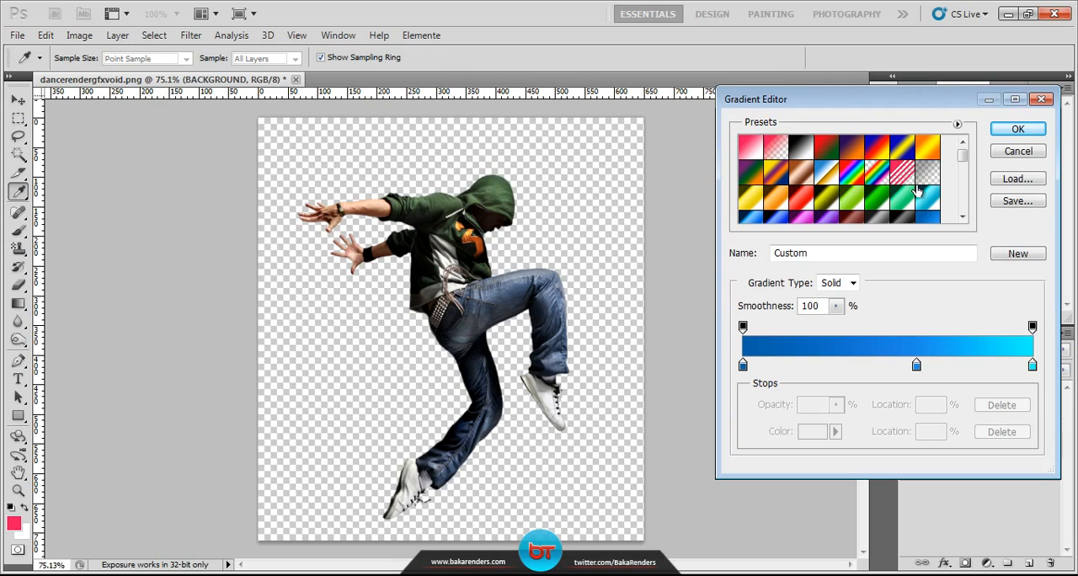
scroll(923, 177, down, 2)
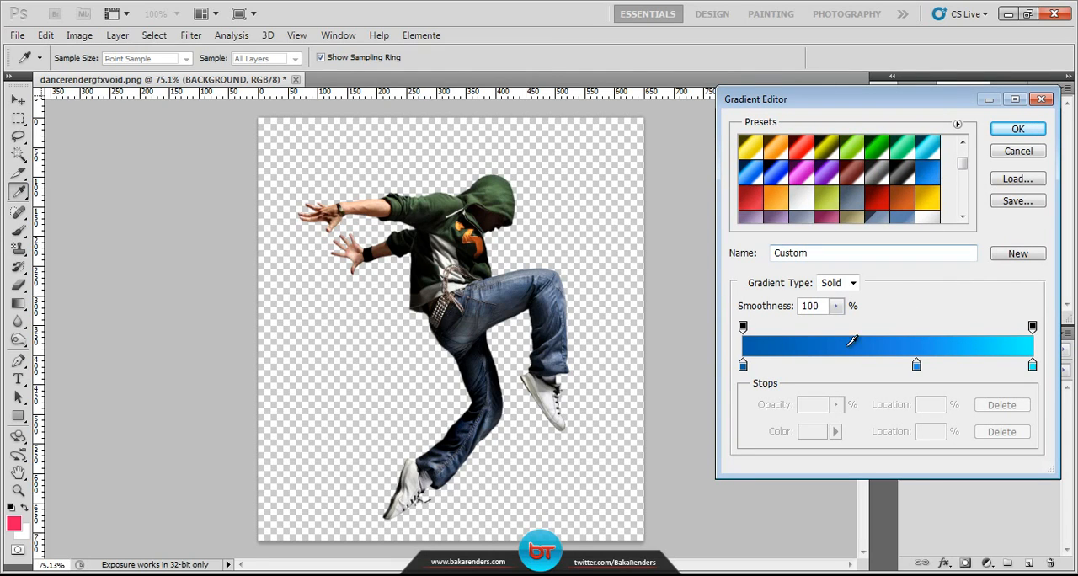
scroll(884, 184, up, 2)
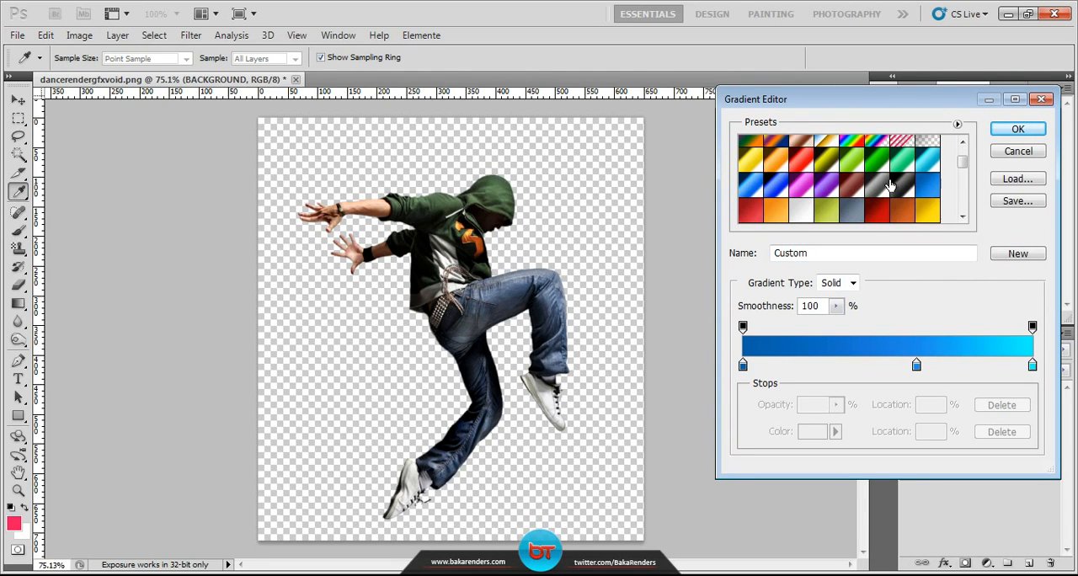
click(929, 187)
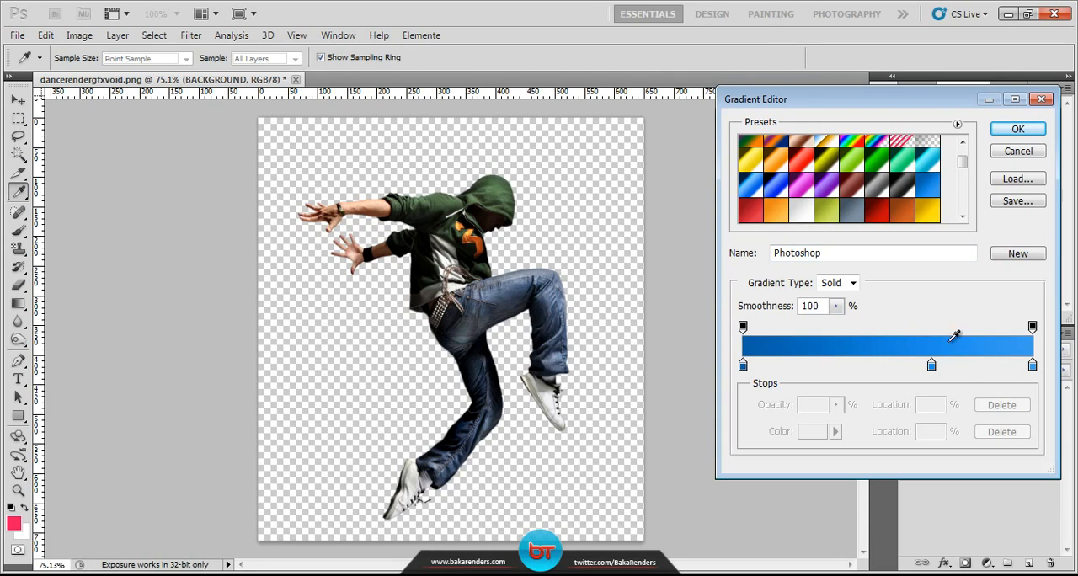
Step: Check the color of the gradient's dark-blue starting stop and accept the gradient
click(743, 365)
click(813, 431)
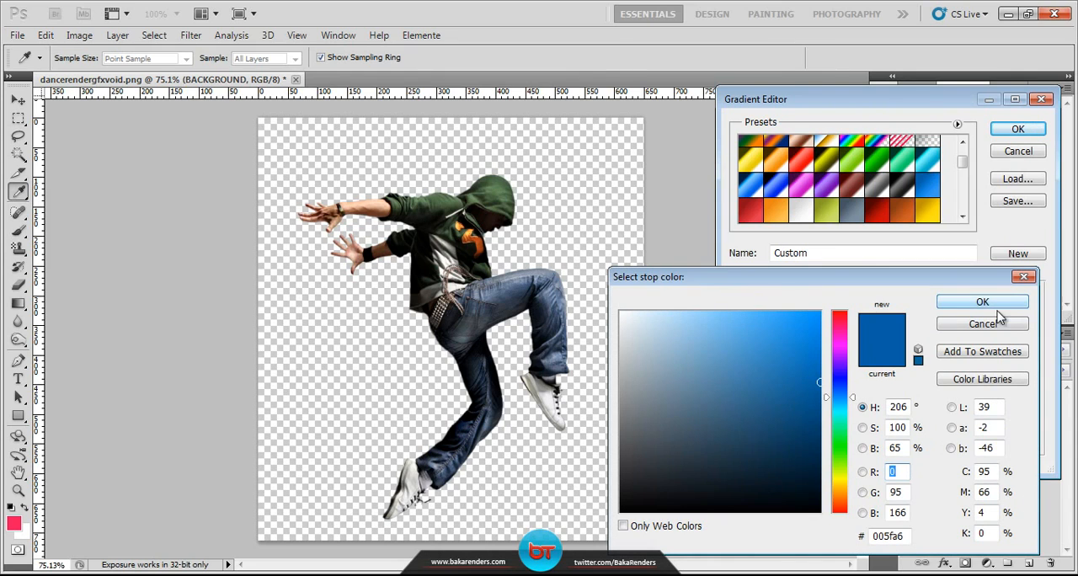
click(994, 305)
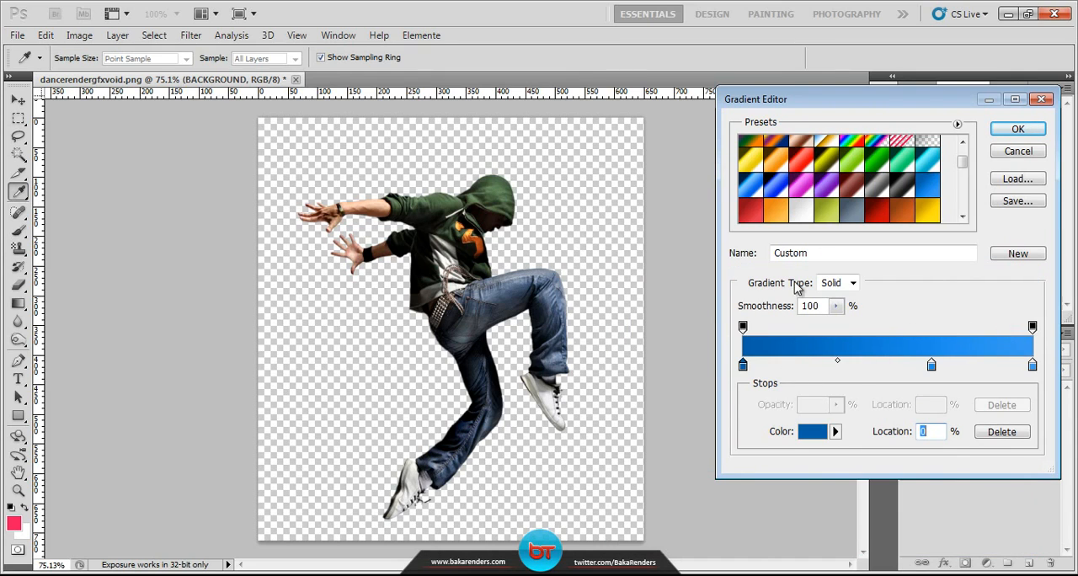
click(1018, 130)
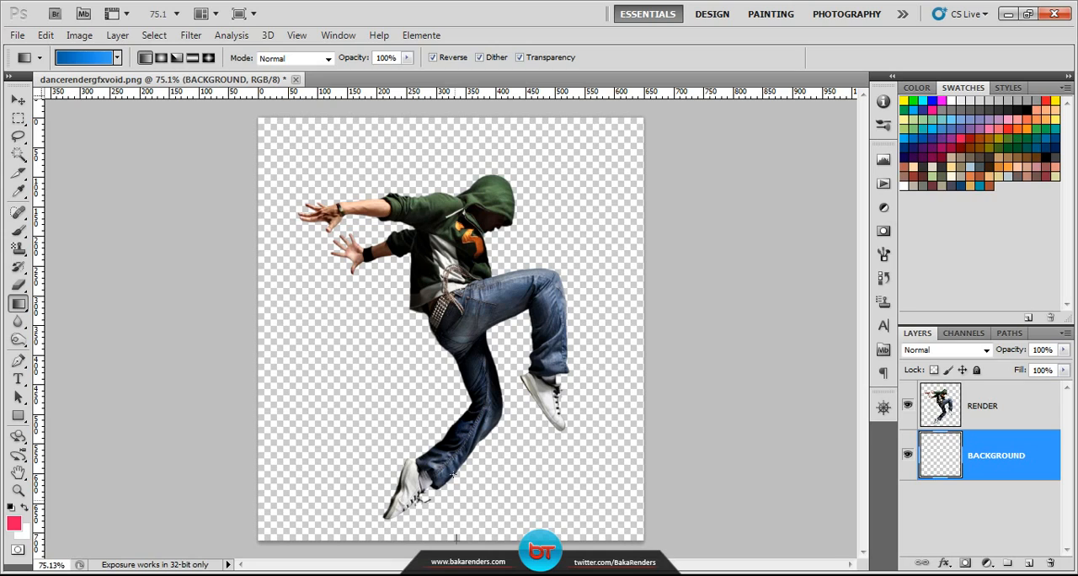
Step: Fill the BACKGROUND layer with a vertical blue linear gradient, Reverse turned off, running from dark at the bottom to light at the top
drag(457, 538, 460, 115)
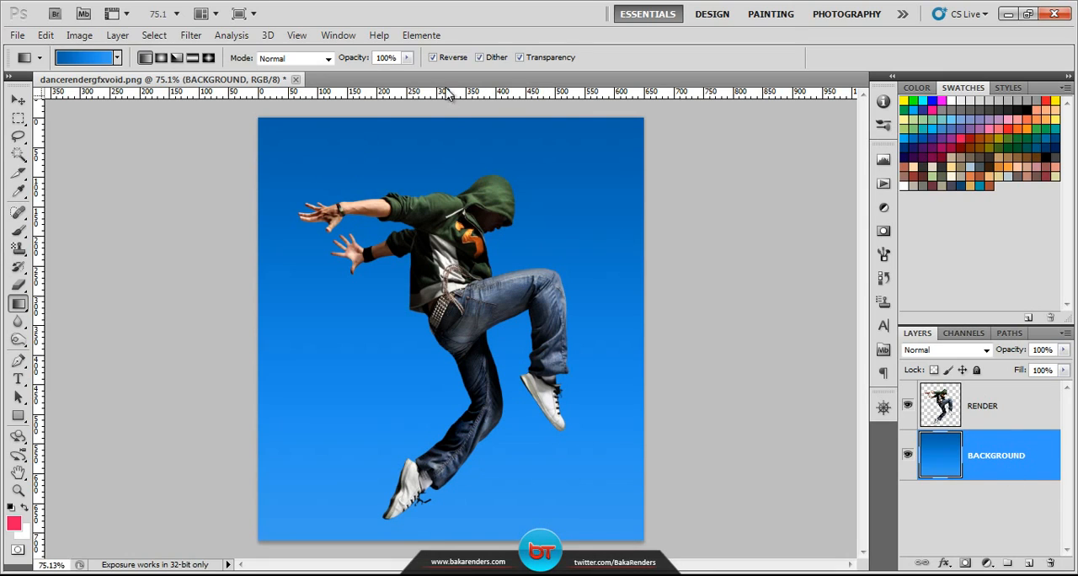
click(432, 57)
drag(462, 543, 462, 100)
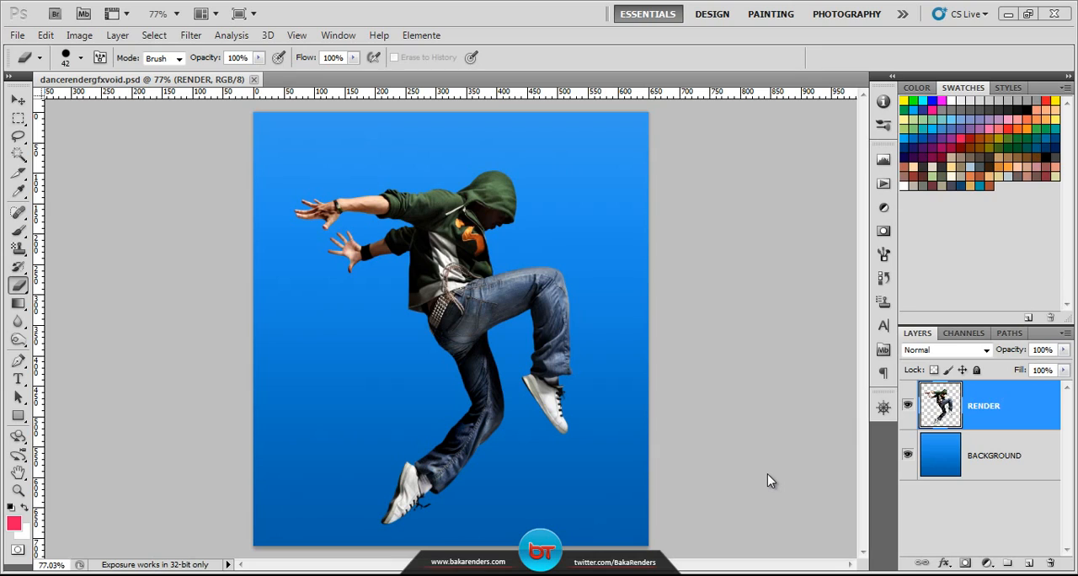
Step: Activate the Eraser tool and set its brush size to 52 px
click(18, 288)
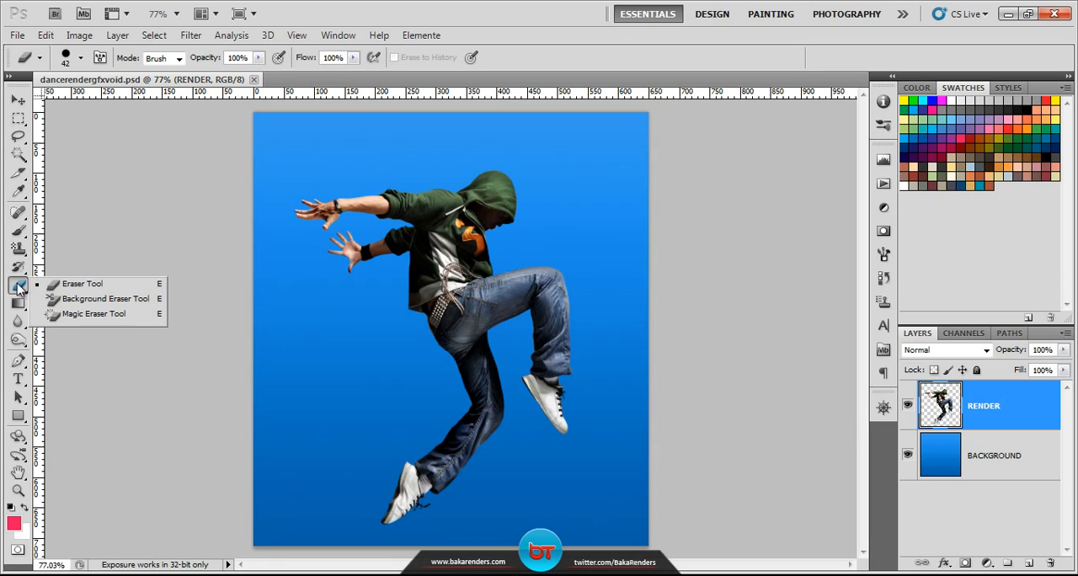
click(118, 284)
click(80, 58)
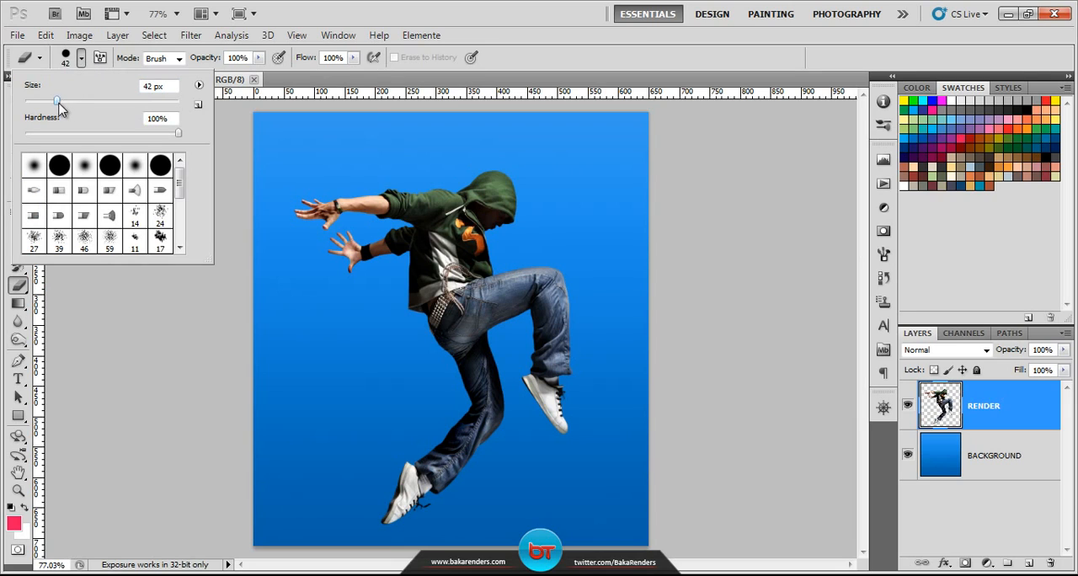
drag(57, 101, 65, 101)
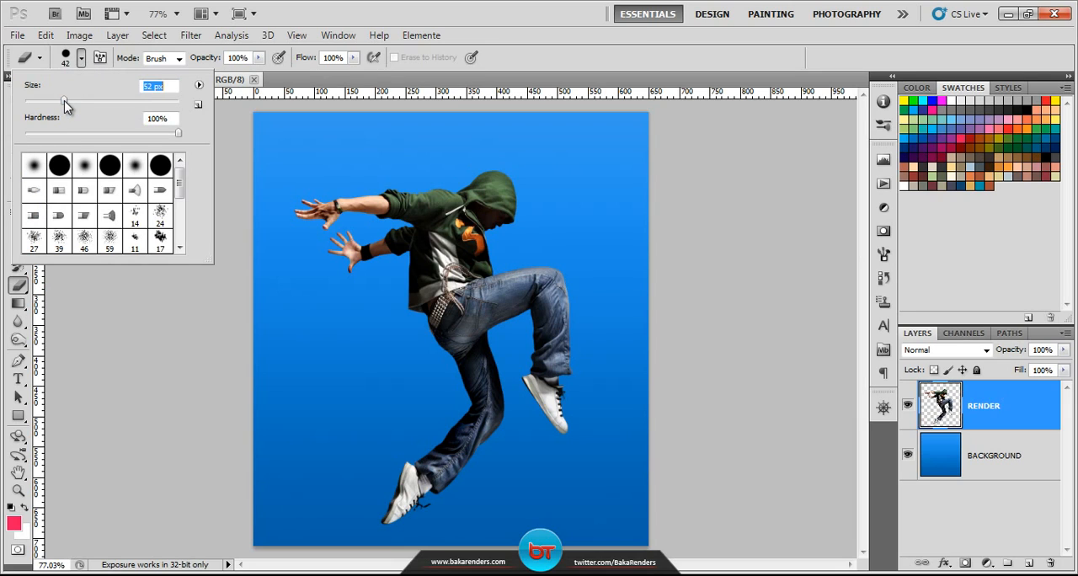
click(82, 59)
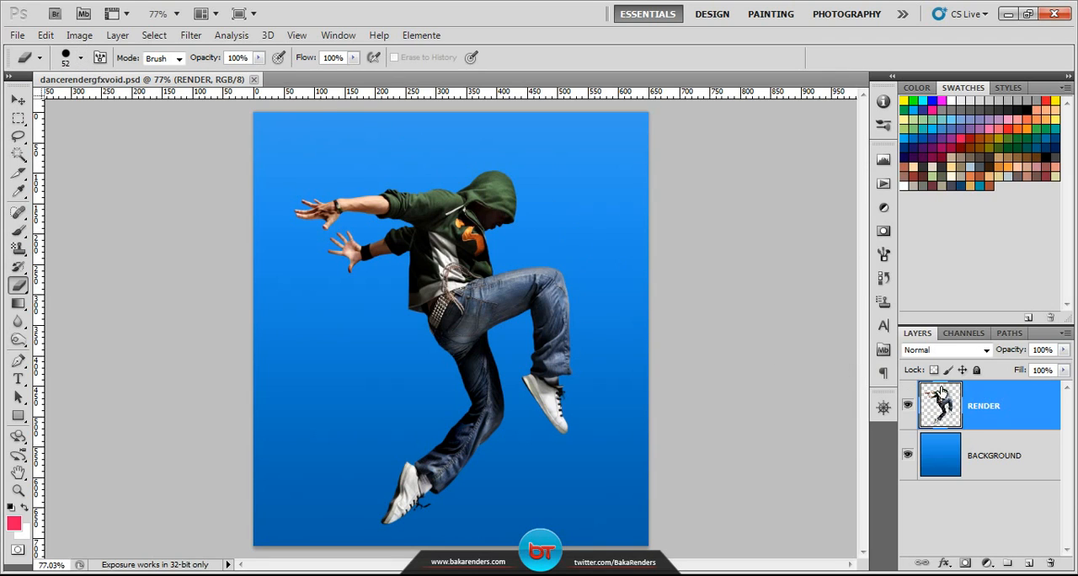
Step: Duplicate the RENDER layer and place the copy beneath the BACKGROUND layer as a backup
right_click(1039, 419)
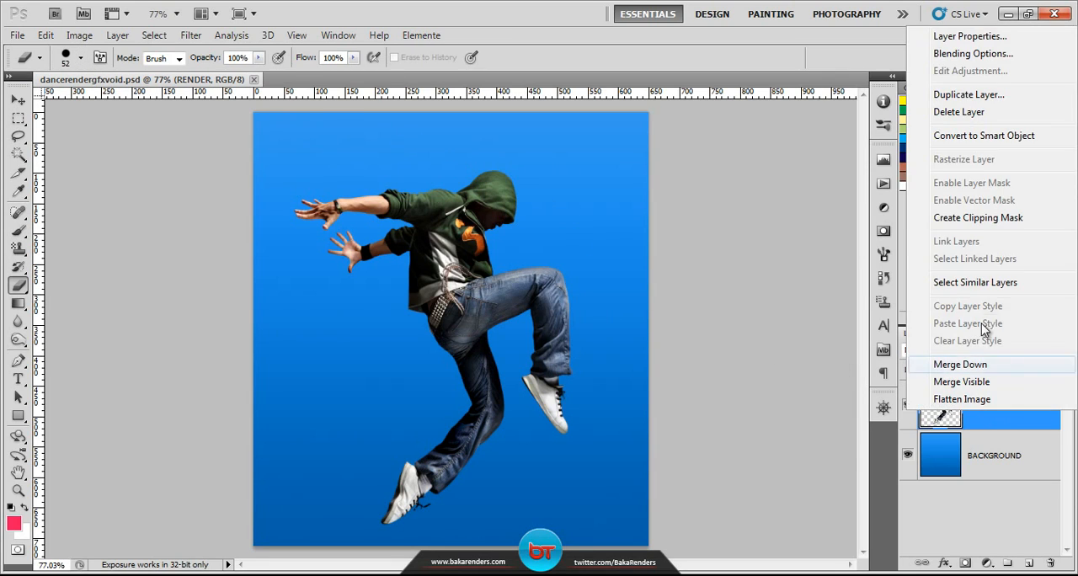
click(935, 94)
click(679, 179)
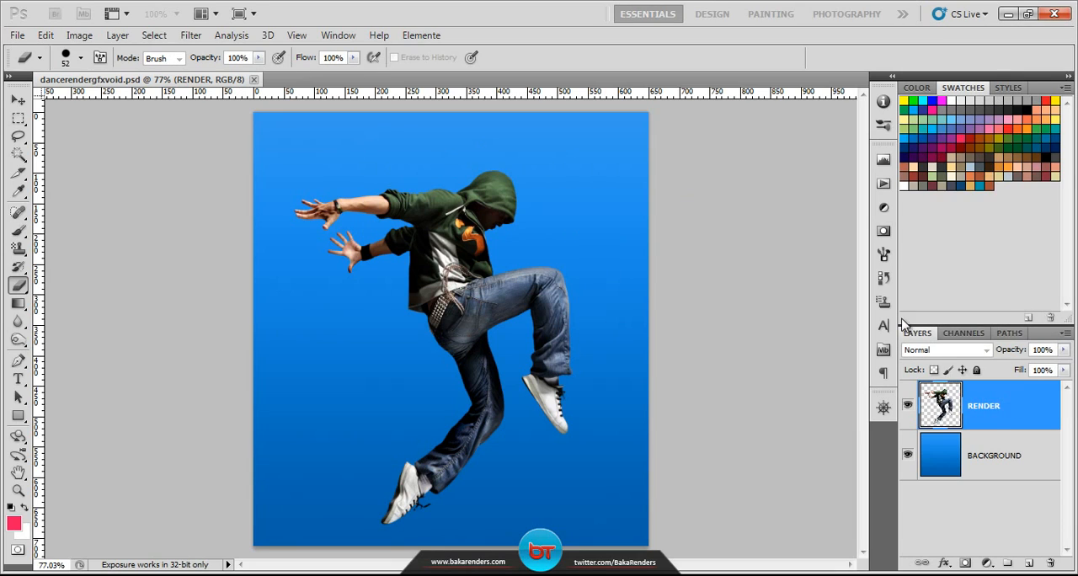
drag(995, 410, 992, 524)
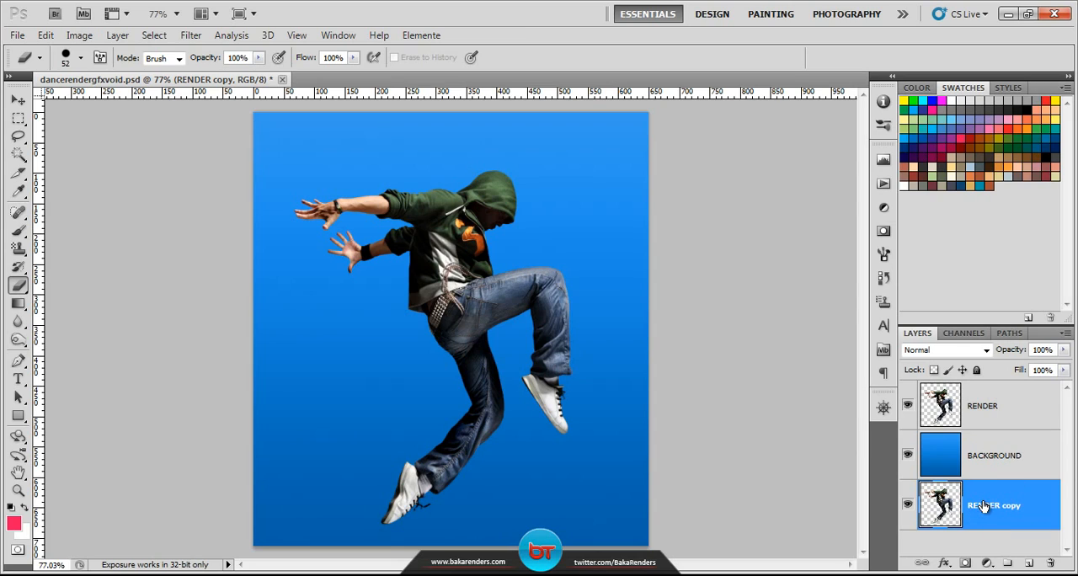
Step: Rename the duplicated render layer beneath the background as BACKUP RENDER
double_click(987, 504)
text(BACKUP R)
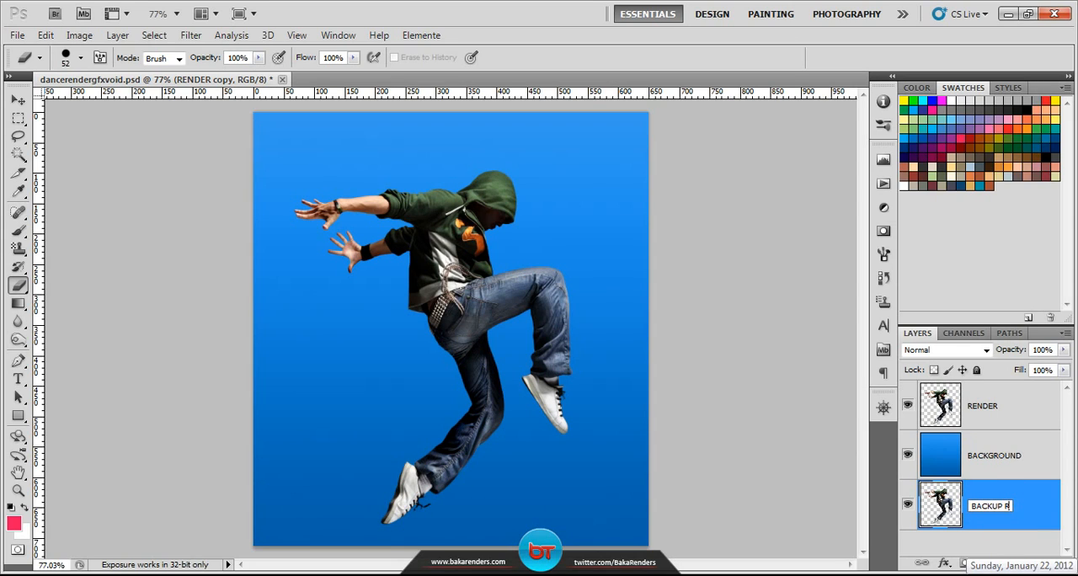
text(ENDER)
key(Return)
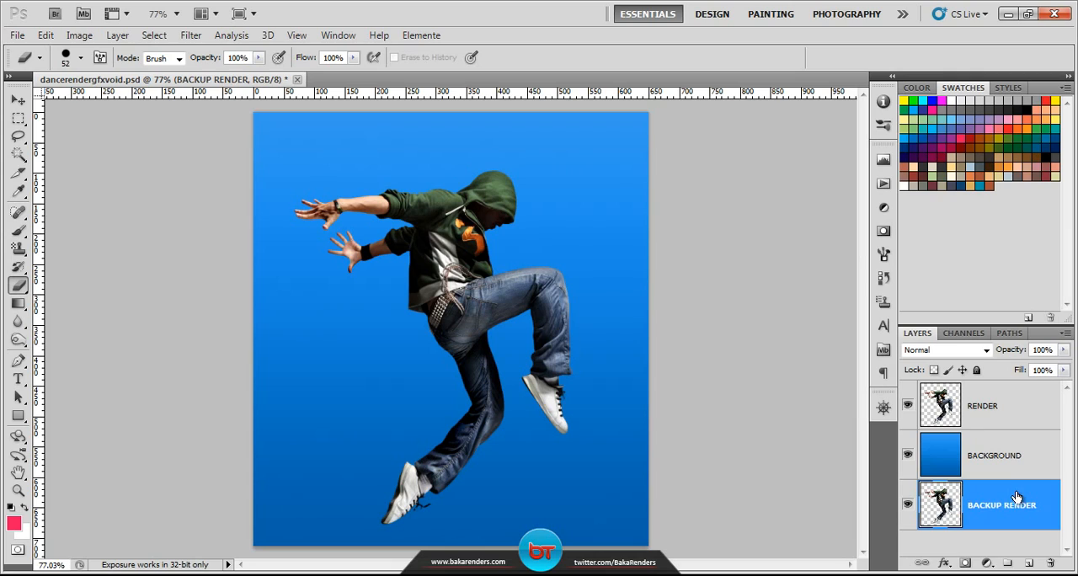
Step: Set the Eraser's brush size to 16 px and make the RENDER layer the active one
click(1015, 413)
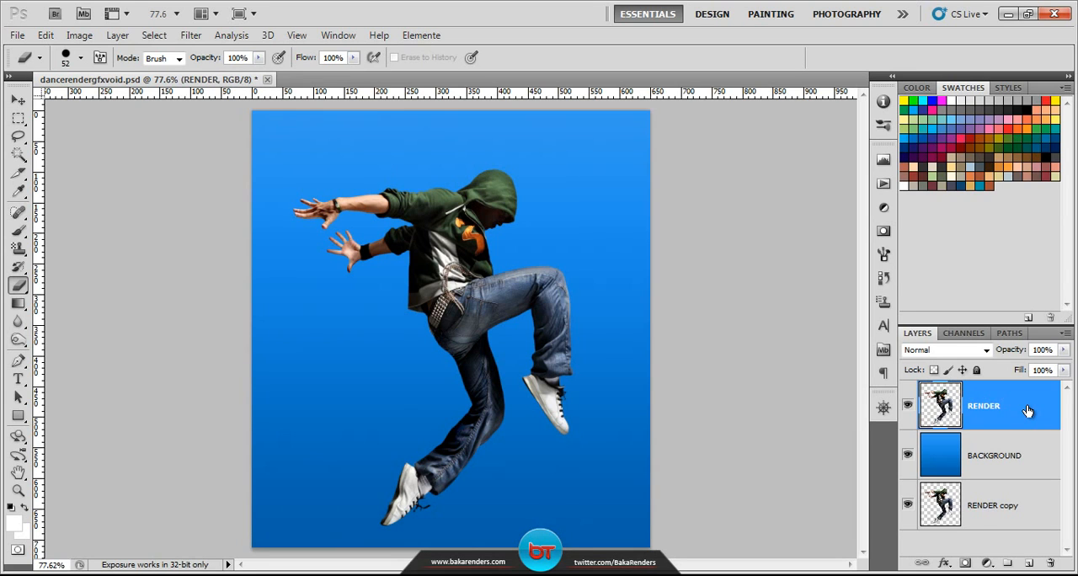
scroll(391, 193, up, 4)
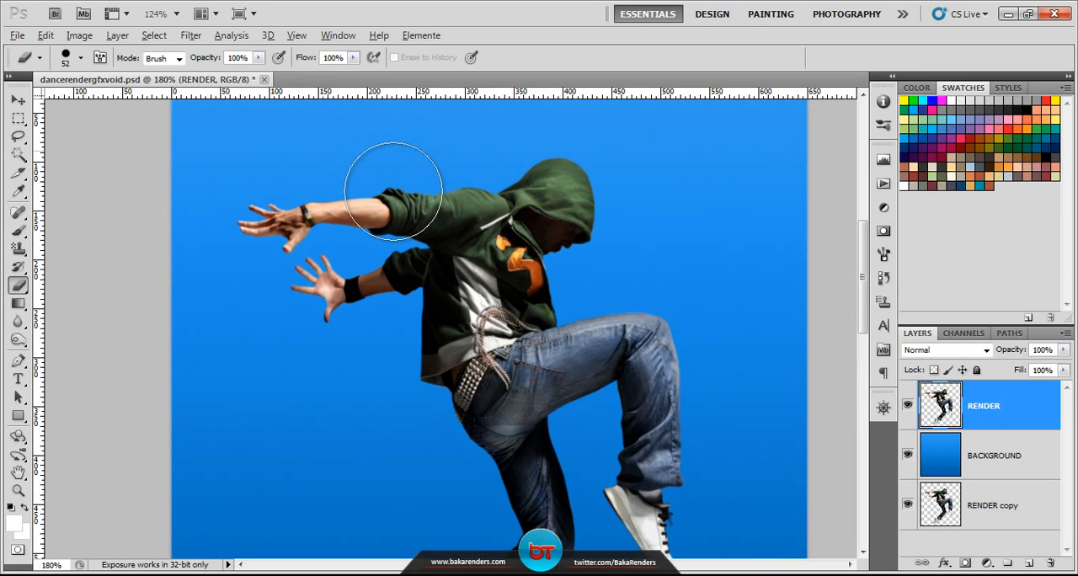
scroll(393, 202, up, 2)
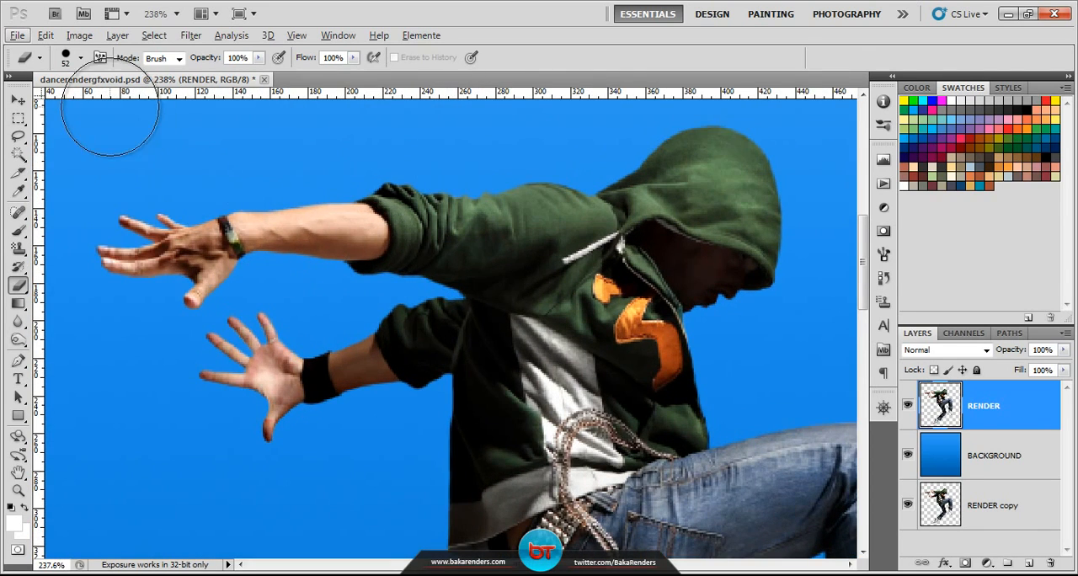
click(80, 61)
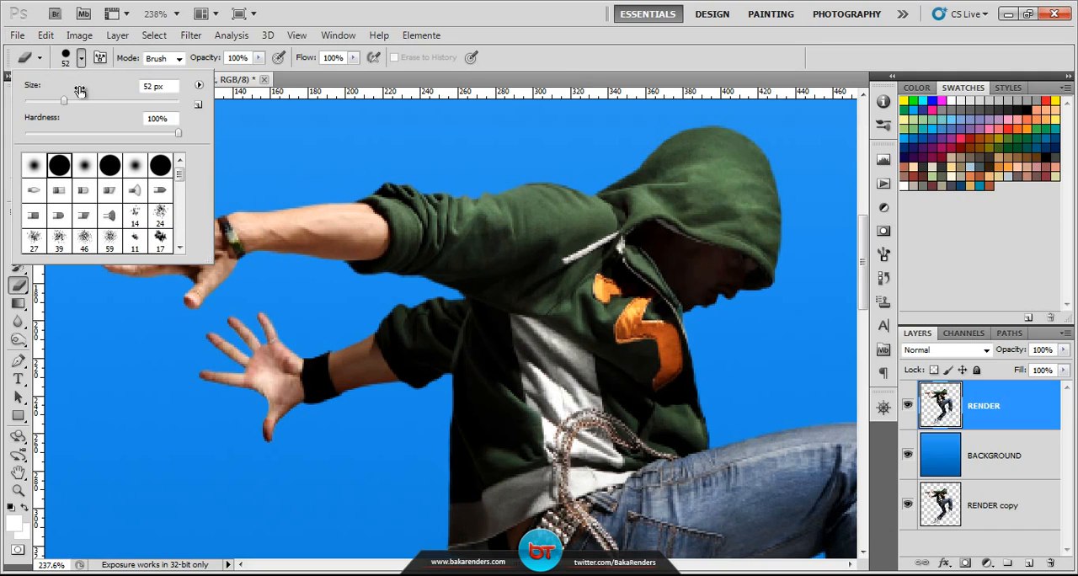
drag(59, 102, 43, 102)
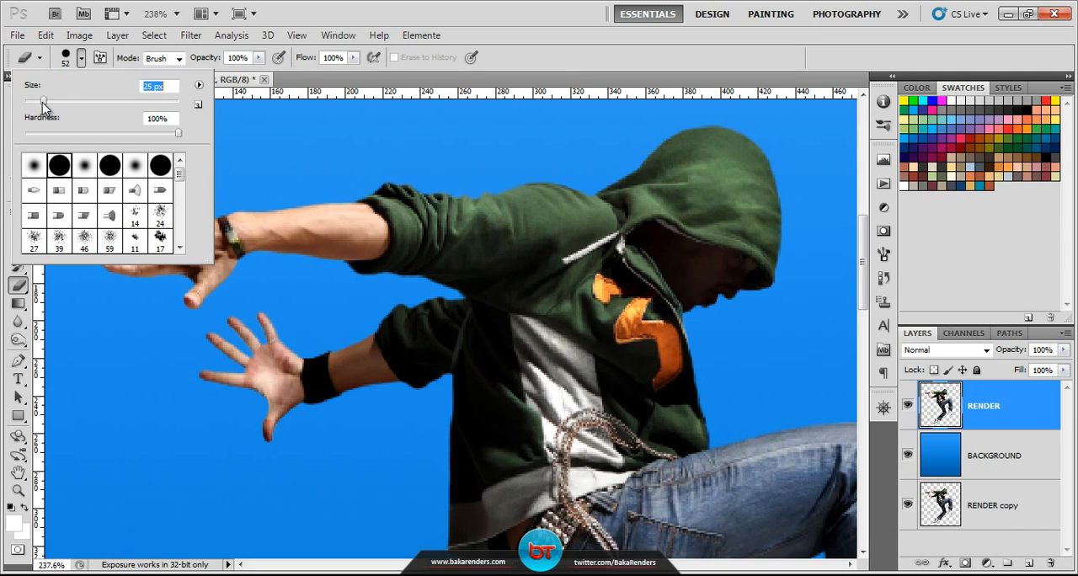
click(78, 62)
click(80, 62)
click(1039, 406)
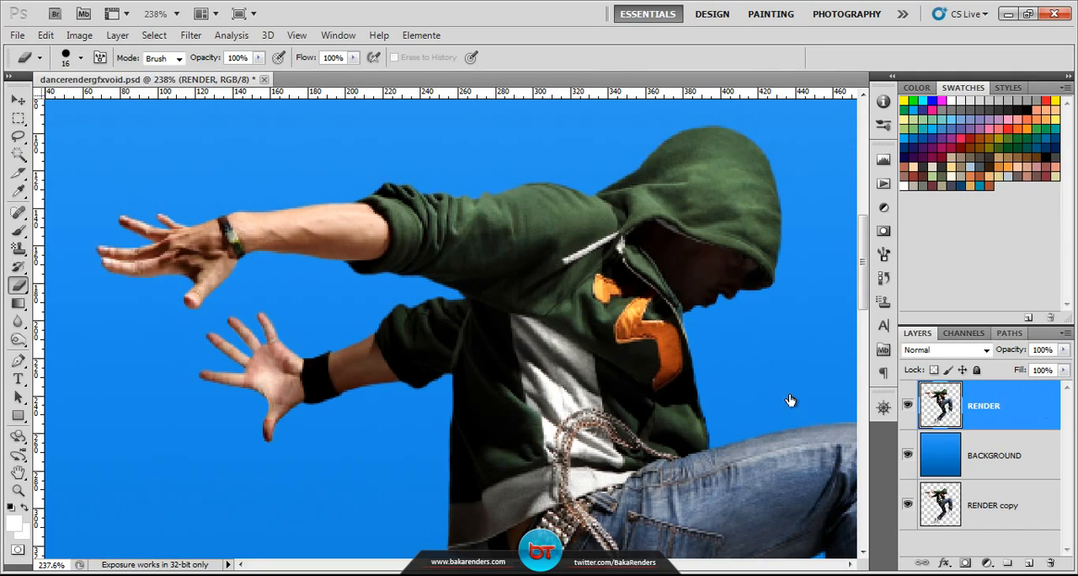
Step: Erase both hands and forearms up to the sleeves and the raised foot's shoe from the RENDER layer
mouse_move(119, 261)
mouse_down()
mouse_move(142, 284)
mouse_move(123, 210)
mouse_move(159, 288)
mouse_move(207, 299)
mouse_move(225, 317)
mouse_move(180, 321)
mouse_move(209, 231)
mouse_move(230, 208)
mouse_move(275, 272)
mouse_move(251, 222)
mouse_move(277, 199)
mouse_move(296, 231)
mouse_move(312, 210)
mouse_move(303, 231)
mouse_move(314, 232)
mouse_move(314, 205)
mouse_move(363, 214)
mouse_move(373, 243)
mouse_move(322, 253)
mouse_move(315, 228)
mouse_up()
drag(484, 392, 565, 221)
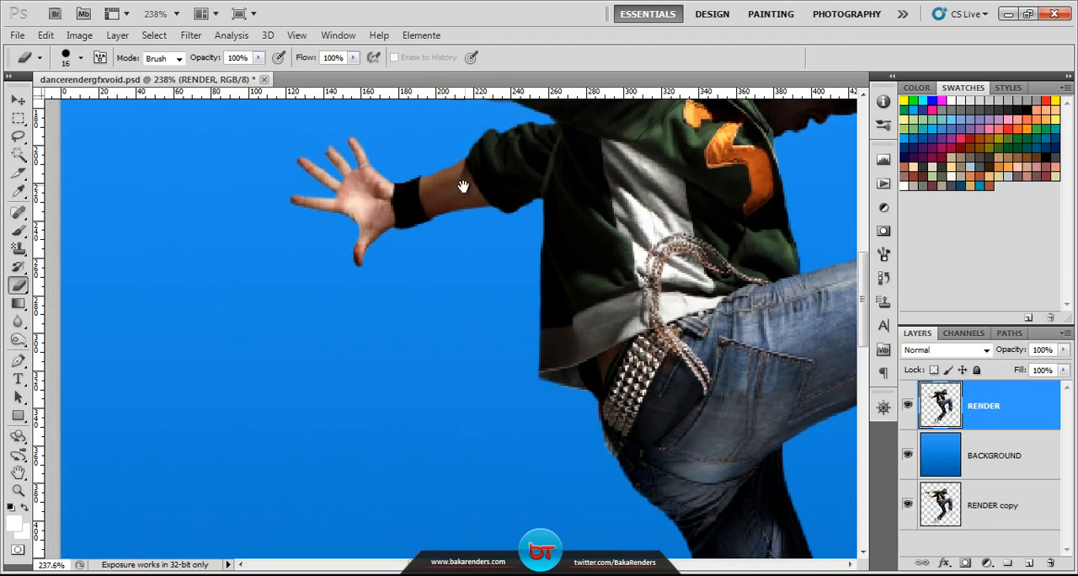
mouse_move(464, 181)
mouse_down()
mouse_move(481, 342)
mouse_move(448, 319)
mouse_move(434, 343)
mouse_move(443, 317)
mouse_move(433, 326)
mouse_move(339, 243)
mouse_move(301, 258)
mouse_move(337, 362)
mouse_move(356, 316)
mouse_move(294, 320)
mouse_up()
mouse_move(564, 360)
mouse_down()
mouse_move(279, 157)
mouse_move(488, 306)
mouse_up()
mouse_move(457, 411)
mouse_down()
mouse_move(525, 399)
mouse_move(489, 391)
mouse_move(489, 367)
mouse_move(423, 349)
mouse_move(462, 322)
mouse_move(498, 331)
mouse_move(503, 303)
mouse_move(473, 297)
mouse_move(492, 275)
mouse_move(405, 274)
mouse_move(356, 246)
mouse_move(400, 306)
mouse_move(467, 299)
mouse_up()
mouse_move(386, 378)
mouse_down()
mouse_move(579, 224)
mouse_move(838, 203)
mouse_up()
drag(304, 421, 299, 351)
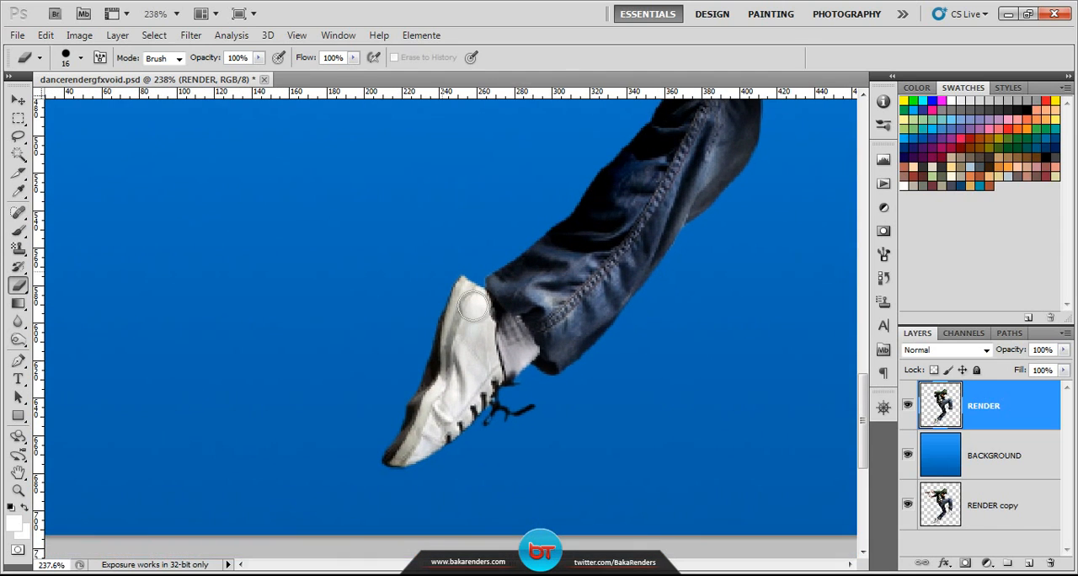
Step: Erase the lower foot's shoe, laces and sock up to the trouser hem on the RENDER layer
mouse_move(528, 381)
mouse_down()
mouse_move(510, 327)
mouse_move(462, 283)
mouse_move(441, 283)
mouse_move(528, 412)
mouse_move(450, 409)
mouse_move(454, 452)
mouse_move(454, 432)
mouse_move(429, 454)
mouse_move(409, 406)
mouse_move(396, 453)
mouse_up()
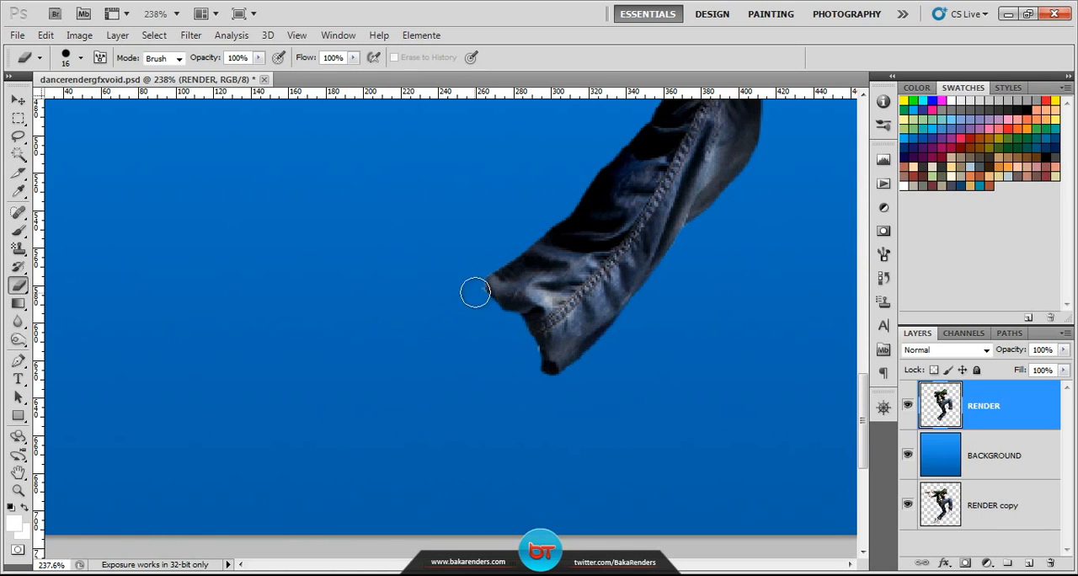
drag(475, 292, 472, 289)
drag(507, 360, 527, 352)
scroll(537, 342, down, 10)
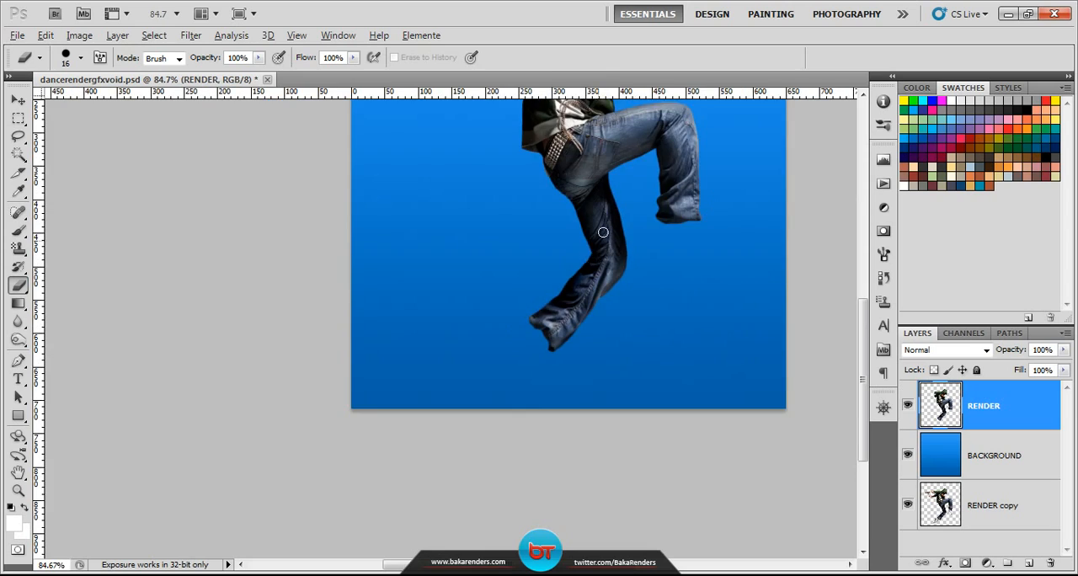
scroll(603, 233, down, 4)
key(ctrl+0)
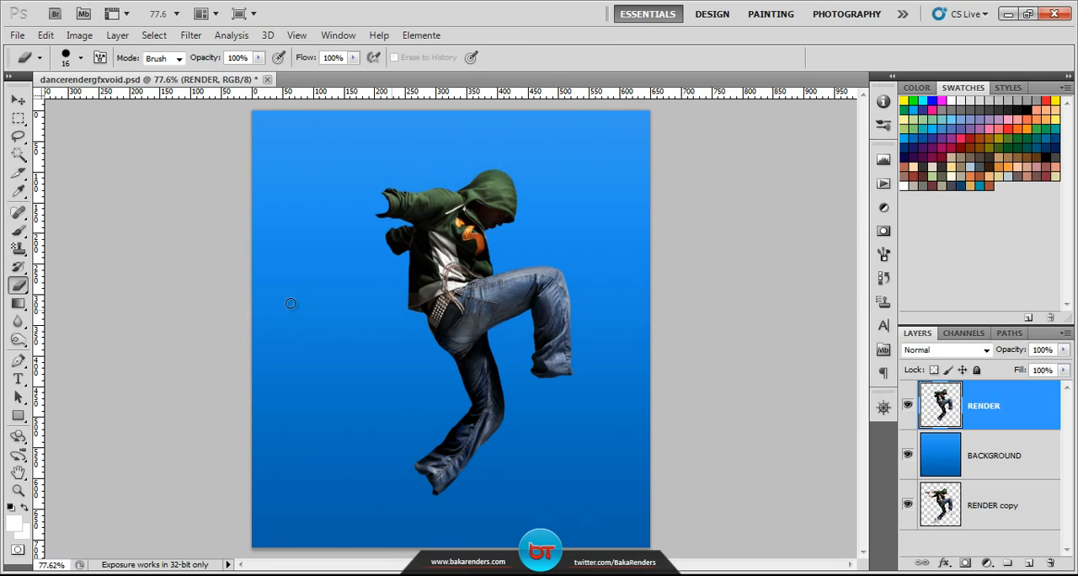
Step: Activate the Brush tool with the 288 px water splash brush, test one stamp beside the dancer and undo it
click(18, 230)
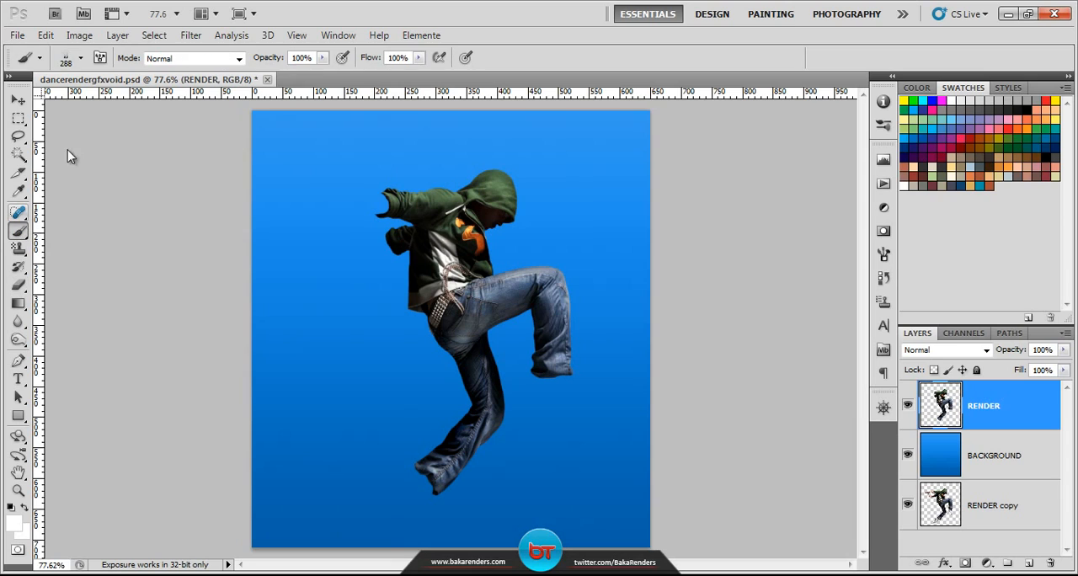
click(81, 59)
mouse_move(180, 175)
mouse_down()
mouse_move(180, 234)
mouse_move(183, 217)
mouse_up()
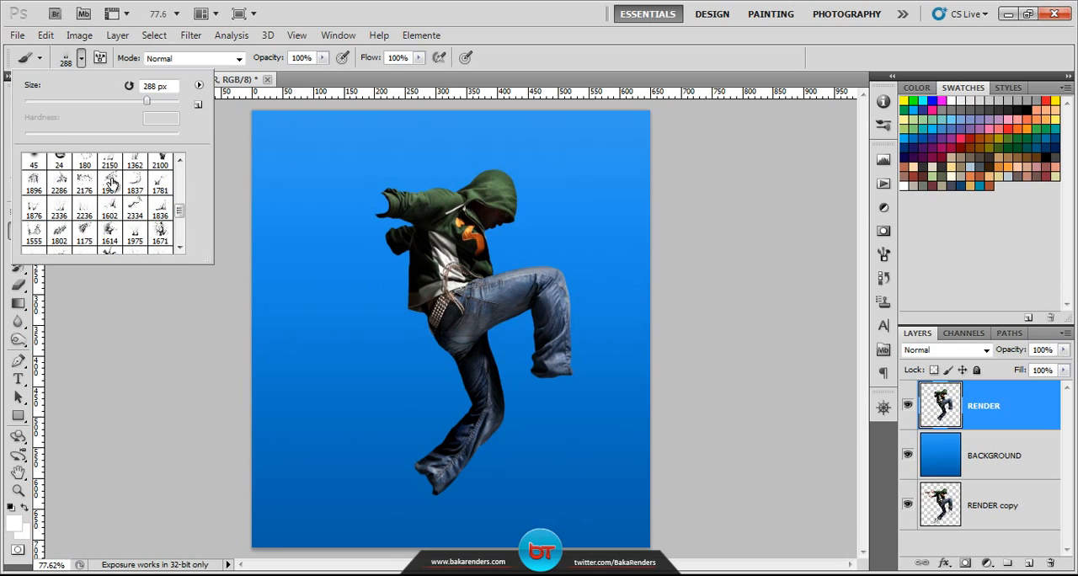
click(83, 60)
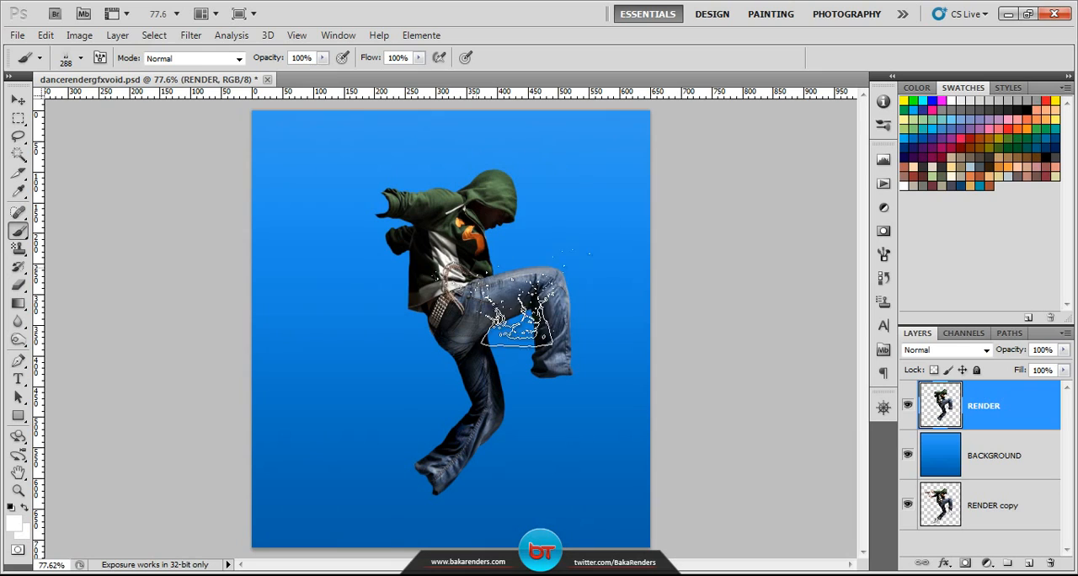
click(358, 380)
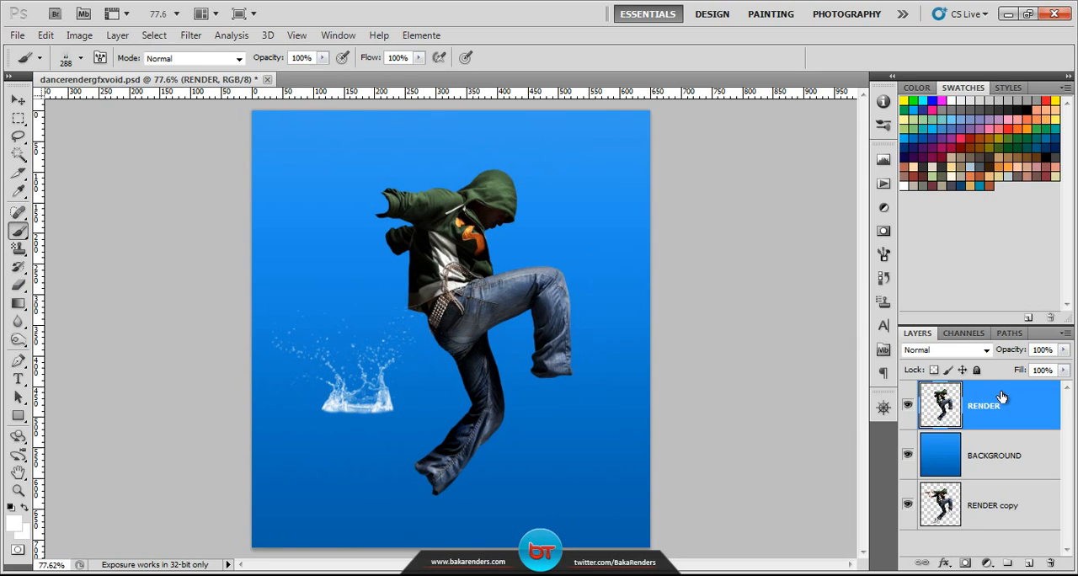
key(ctrl+z)
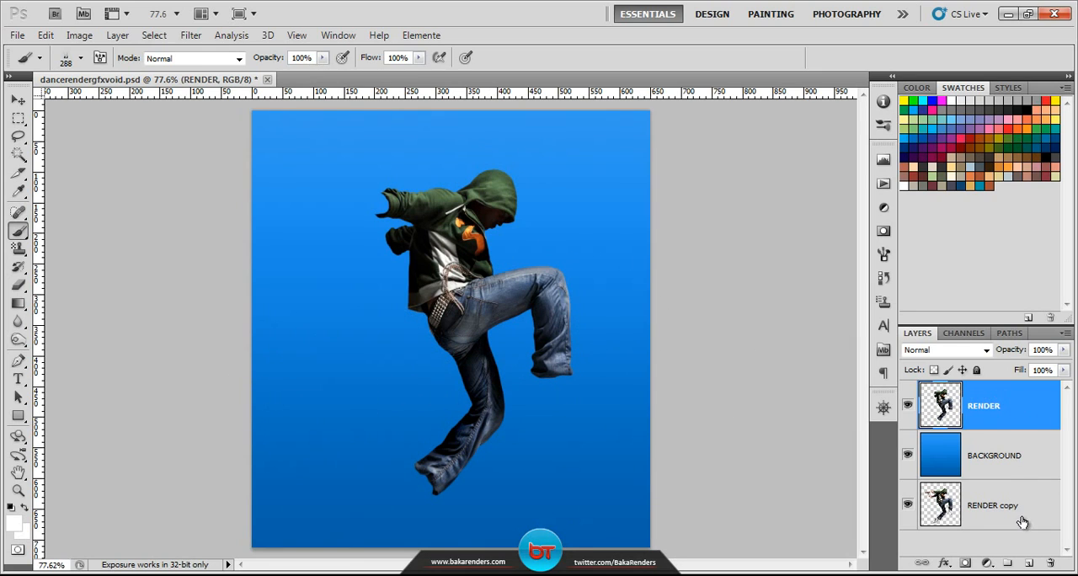
Step: Create a new layer directly above BACKGROUND and name it Splash 1
click(1010, 456)
click(1028, 563)
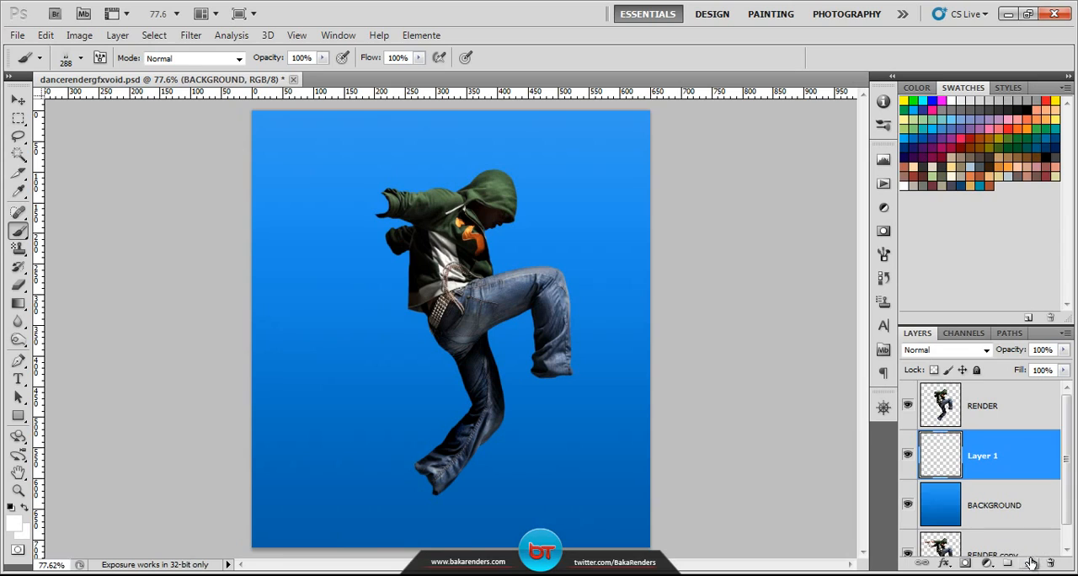
double_click(981, 457)
text(Splash)
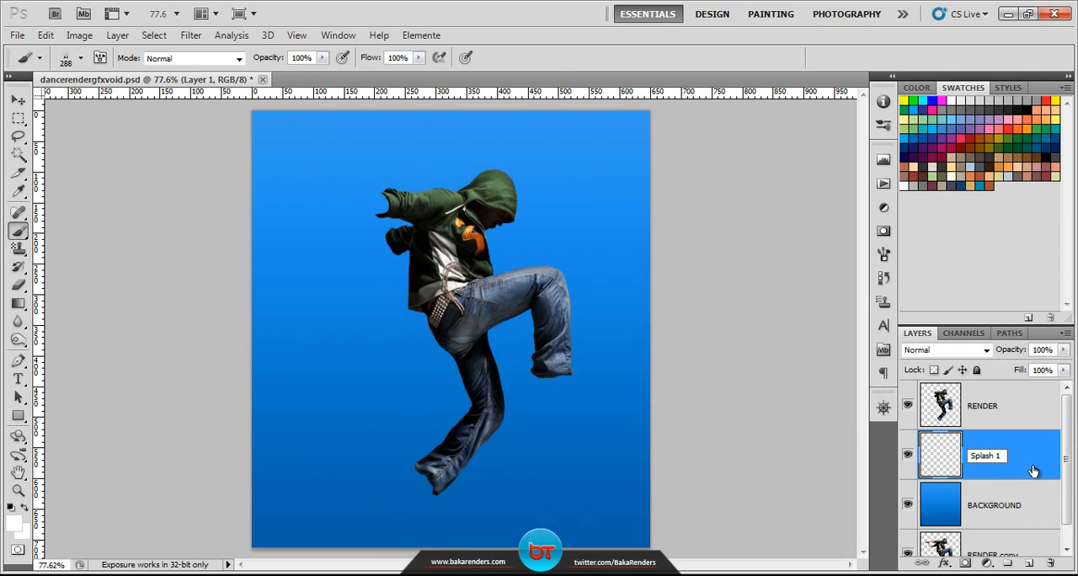
key(Return)
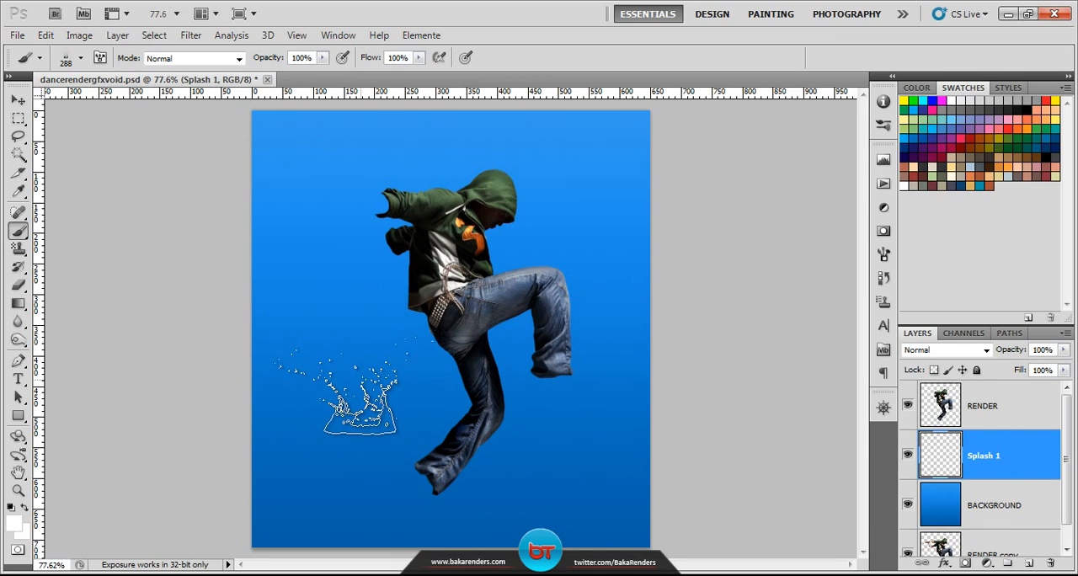
Step: Stamp a white splash beside the dancer's legs, scale it to about 71% and rotate it about -179.4°
click(337, 389)
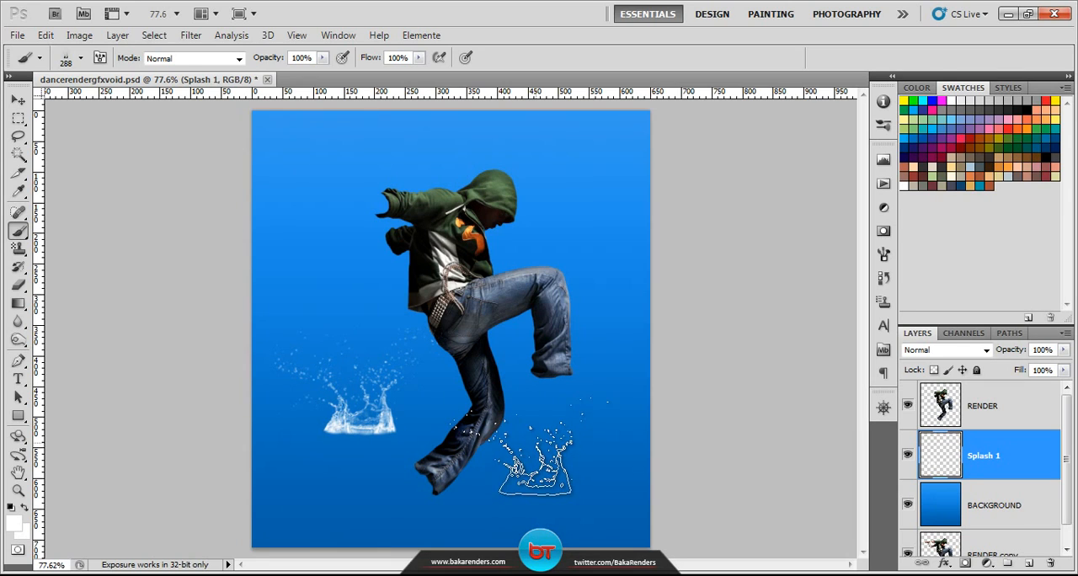
key(ctrl+t)
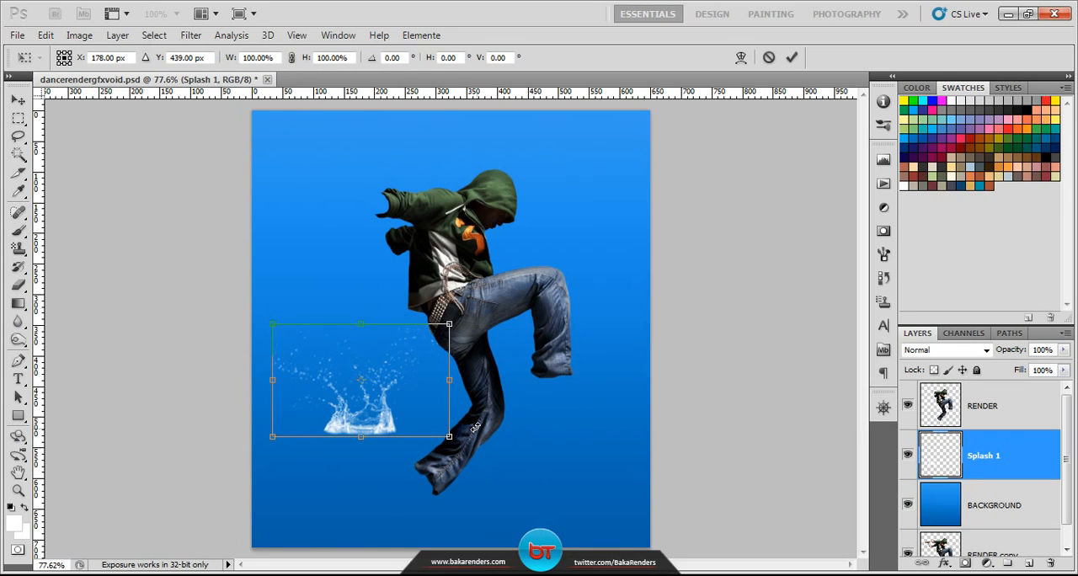
drag(474, 426, 404, 392)
drag(304, 474, 324, 421)
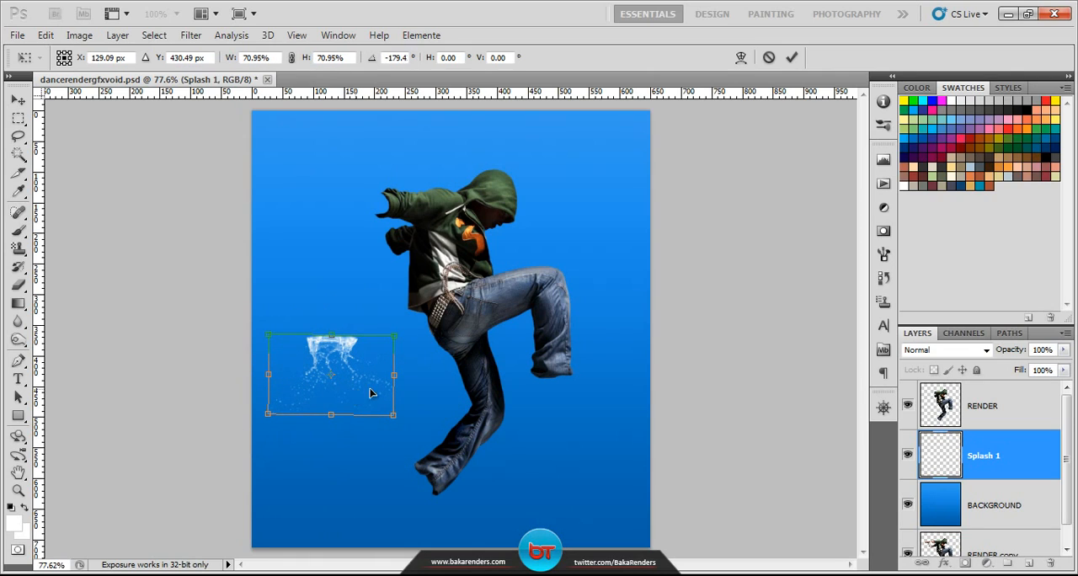
Step: Move the flipped splash under the raised leg's hem, scale it to about 54% and apply the transform
drag(370, 392, 576, 421)
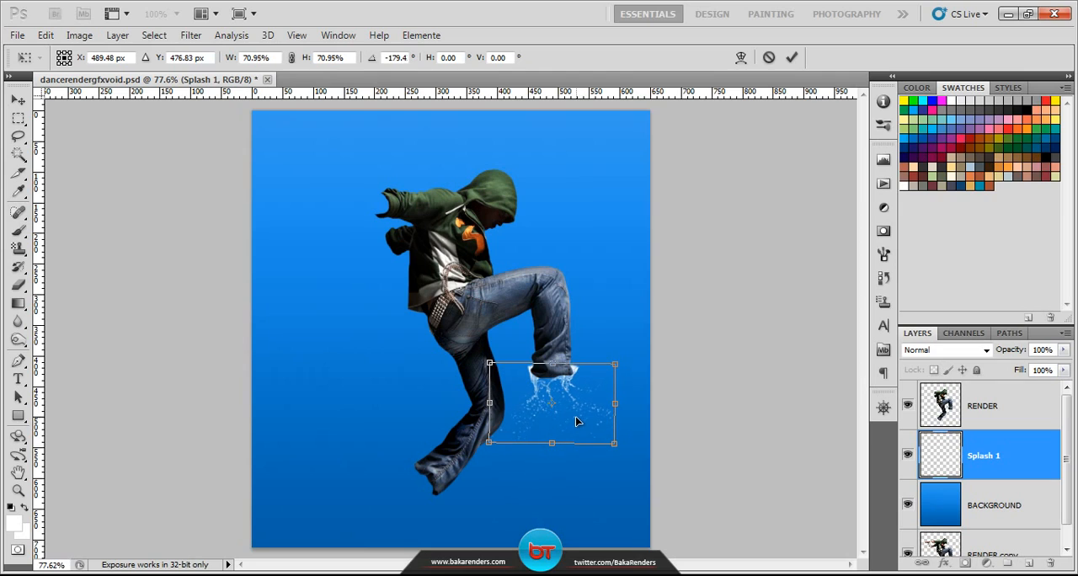
drag(615, 364, 588, 380)
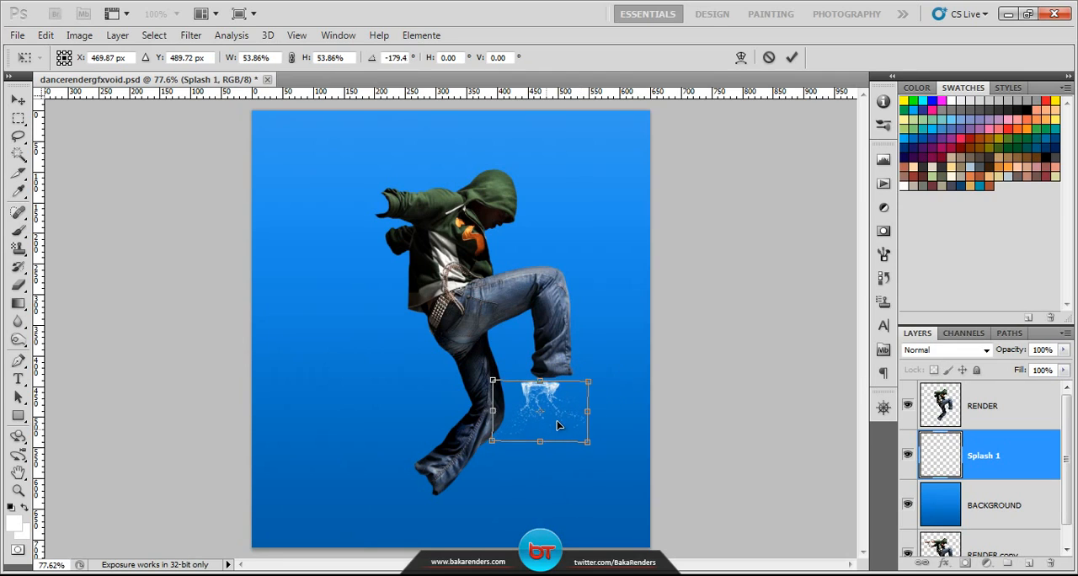
drag(558, 425, 562, 419)
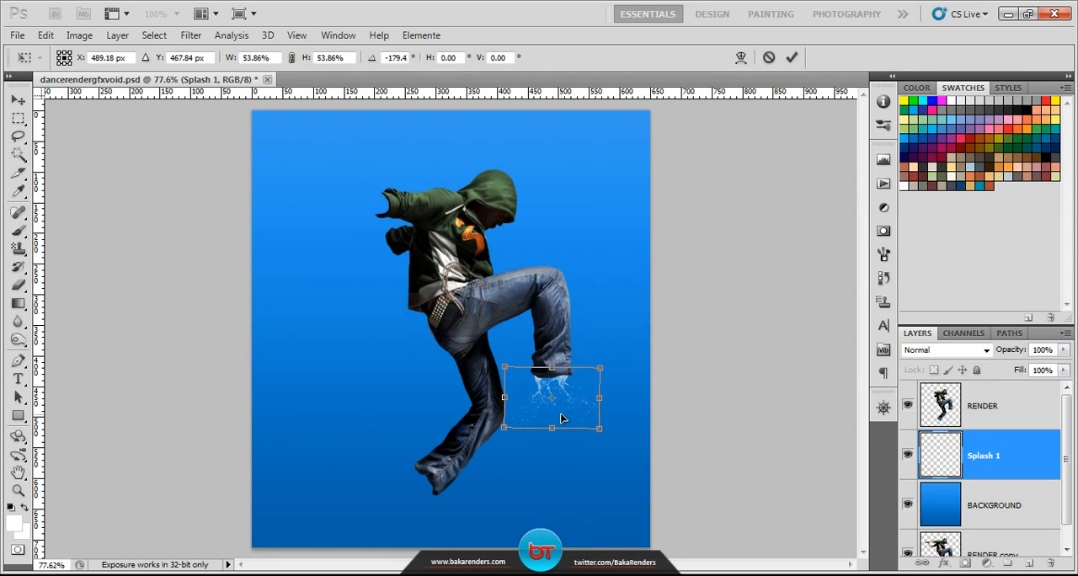
key(Right)
key(Right)
key(Right)
key(Right)
key(Right)
key(Left)
key(Left)
key(Left)
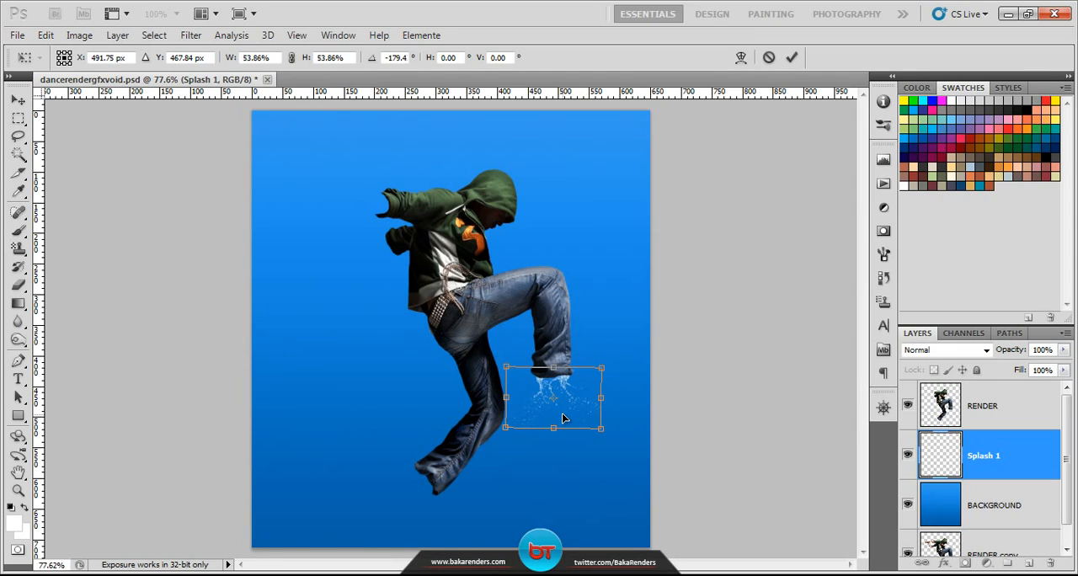
key(Left)
key(Return)
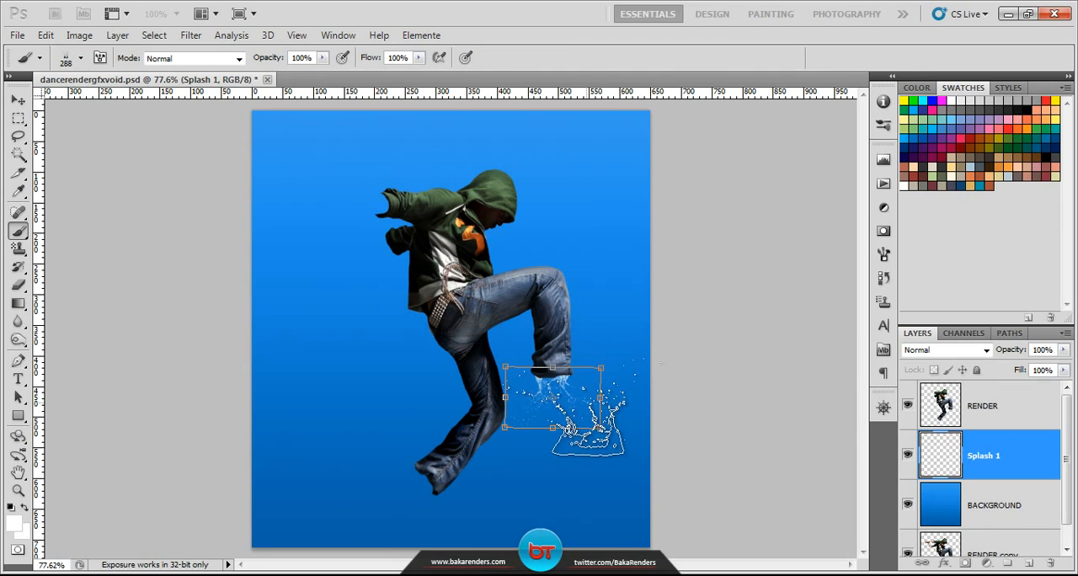
Step: Create a new layer directly above Splash 1 and name it Splash 2
scroll(680, 388, up, 3)
drag(489, 332, 544, 352)
click(984, 410)
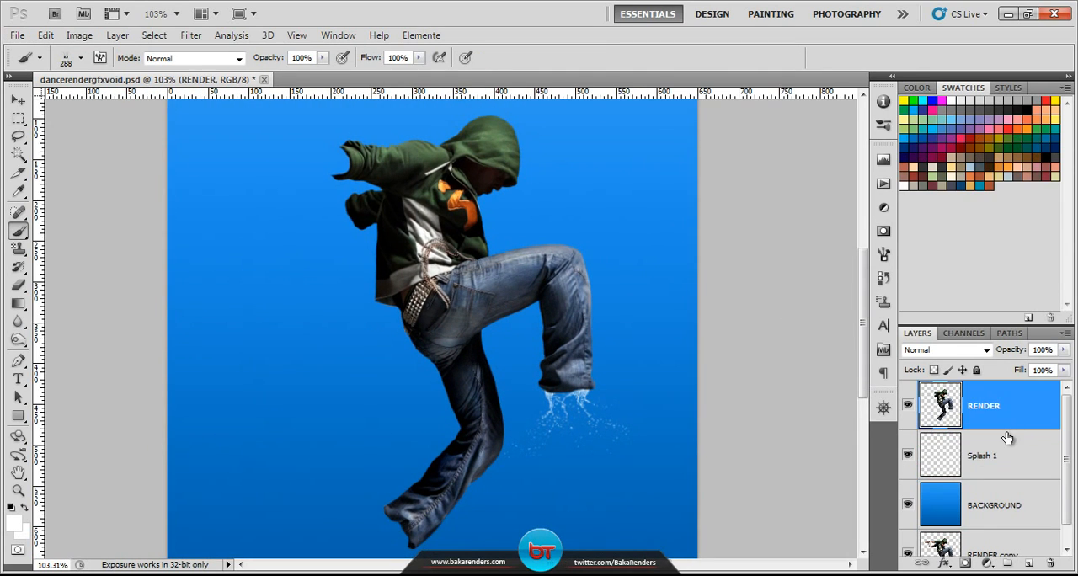
click(1007, 457)
scroll(681, 388, down, 3)
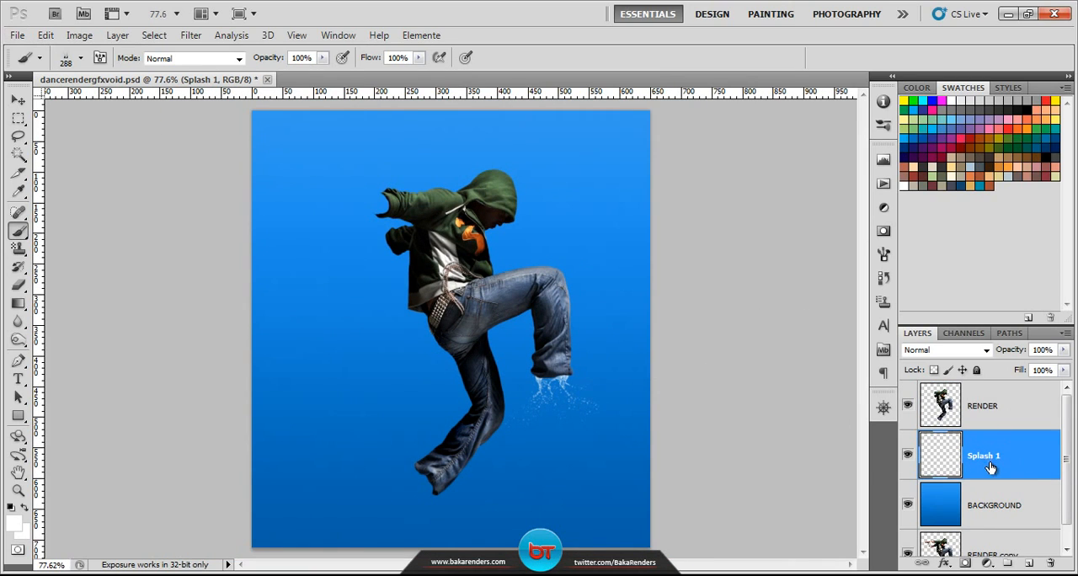
click(1028, 564)
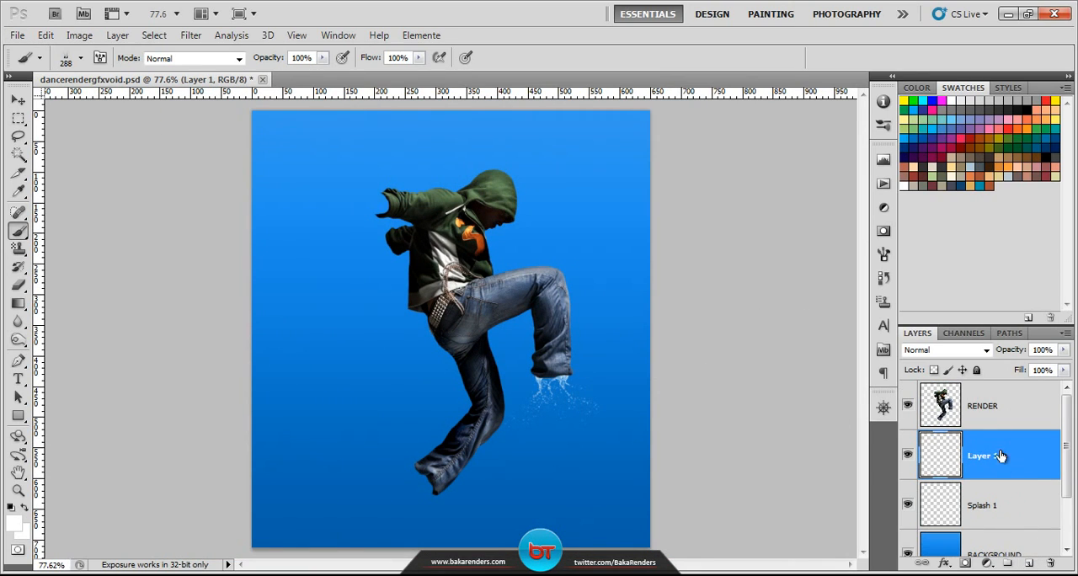
double_click(980, 456)
text(Splash 2)
key(Return)
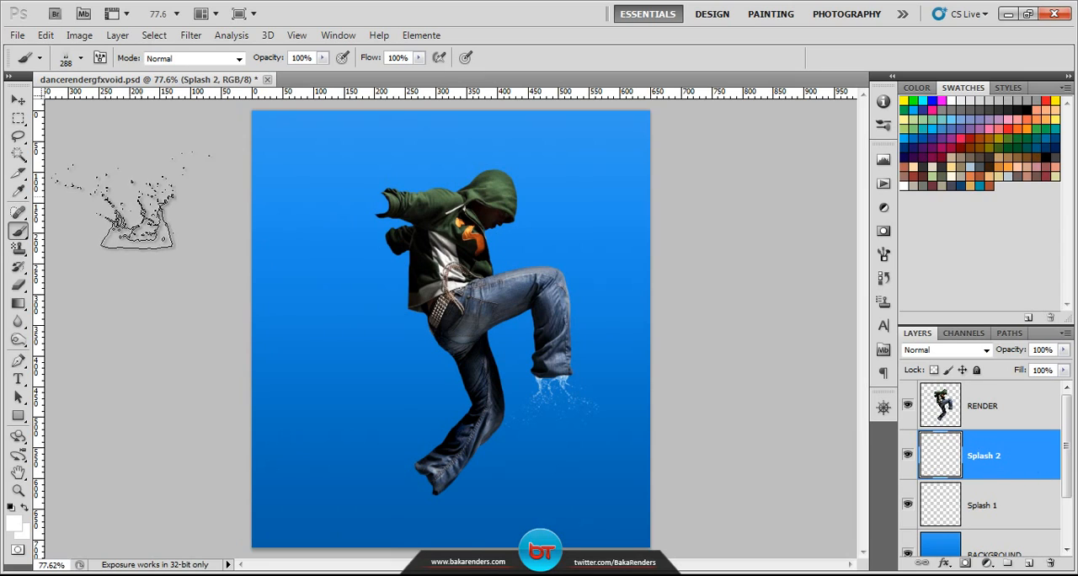
Step: Choose the 1781 px splash brush and reduce its size to 193 px
click(79, 59)
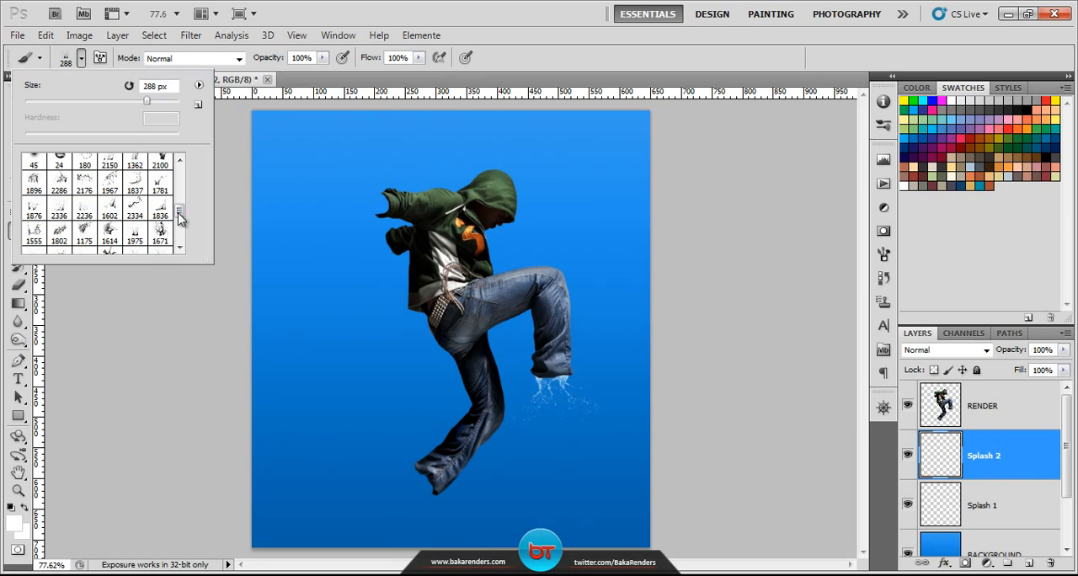
click(161, 183)
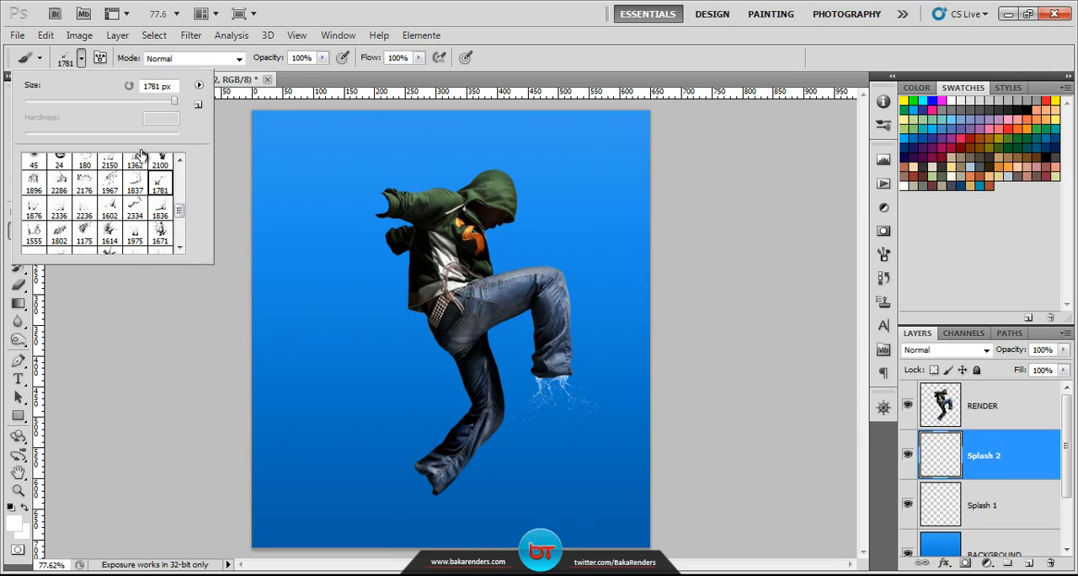
click(132, 101)
click(82, 62)
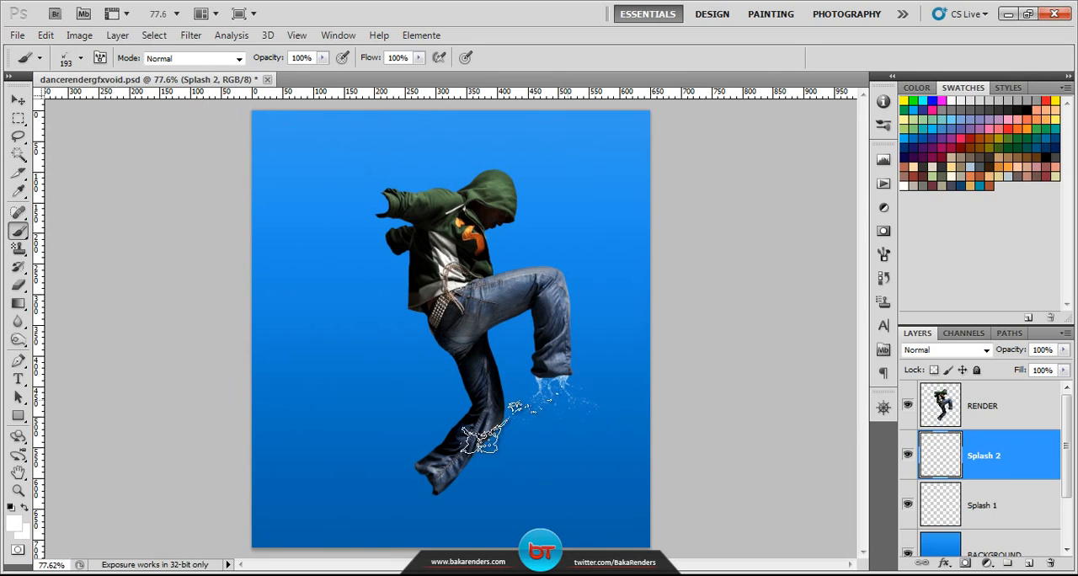
Step: Stamp a white splash on Splash 2, rotate it about 118°, move it beneath the raised leg's hem and apply the transform
click(380, 415)
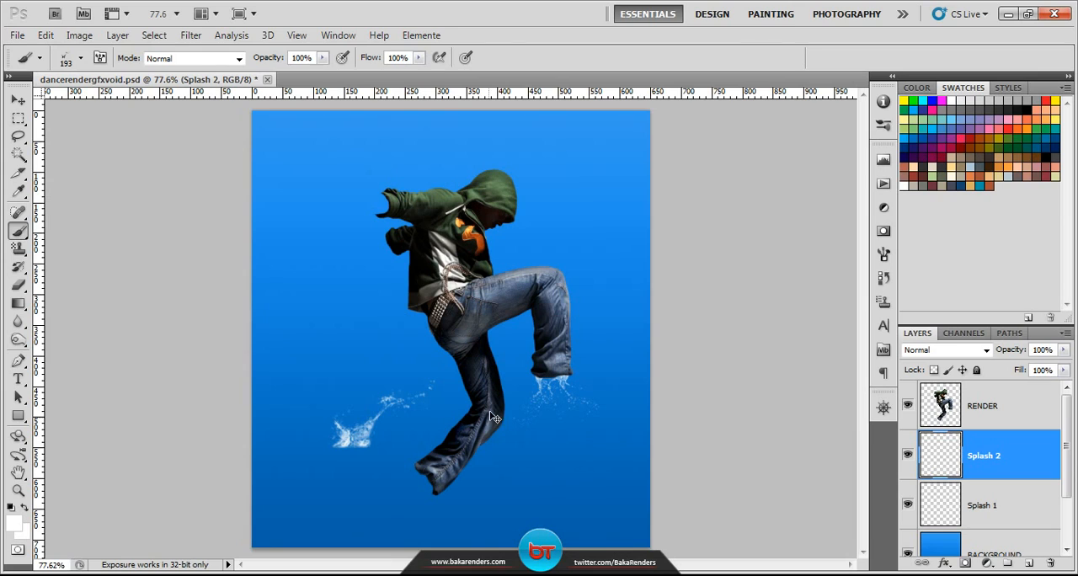
key(ctrl+t)
drag(451, 408, 351, 462)
drag(411, 431, 551, 433)
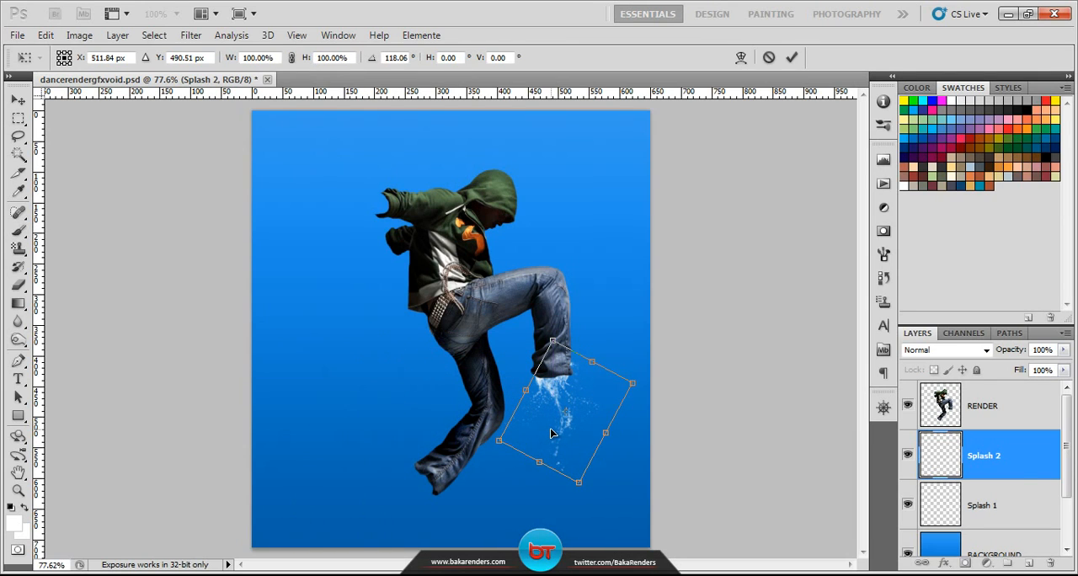
key(Return)
key(b)
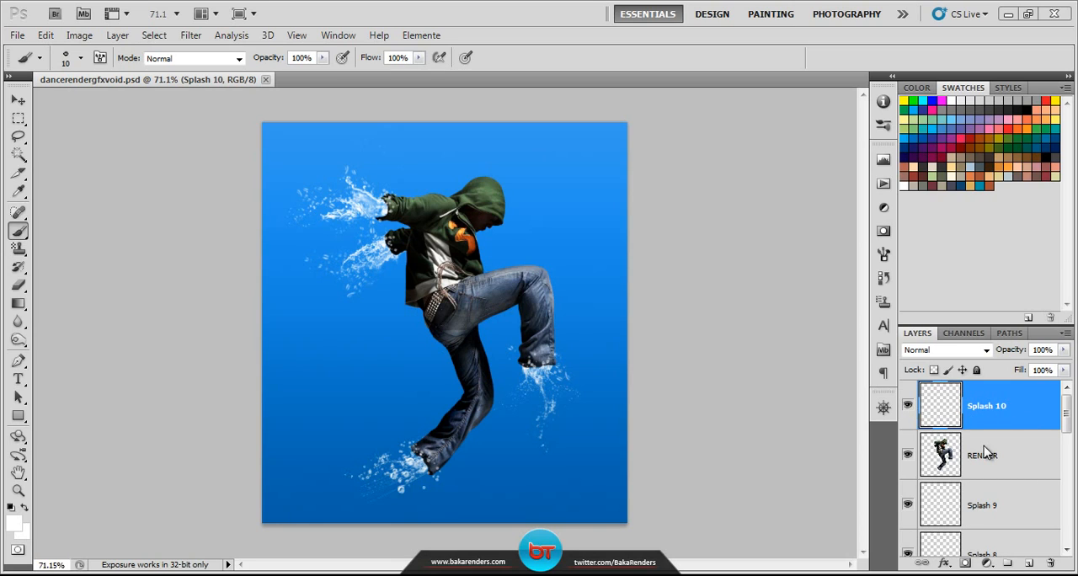
Step: Hide and reshow the Splash 10 layer to compare the droplets over the sleeves and hems
click(908, 408)
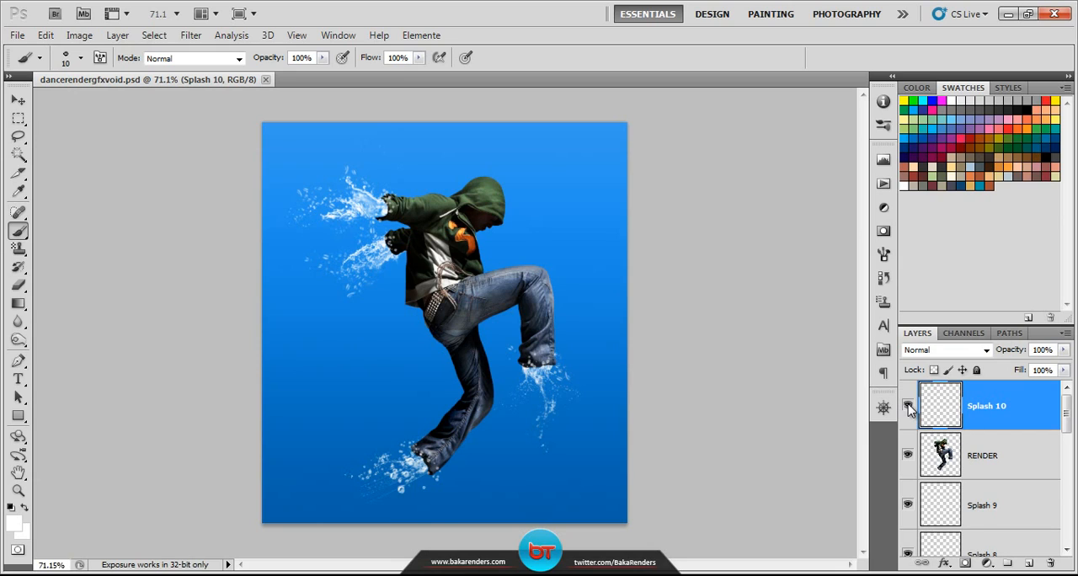
click(907, 407)
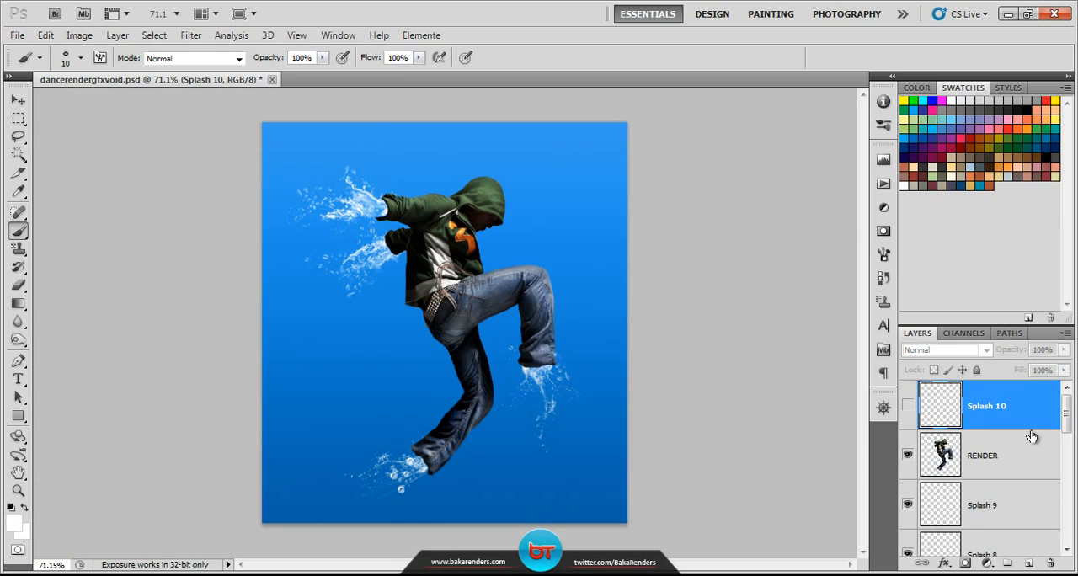
click(908, 407)
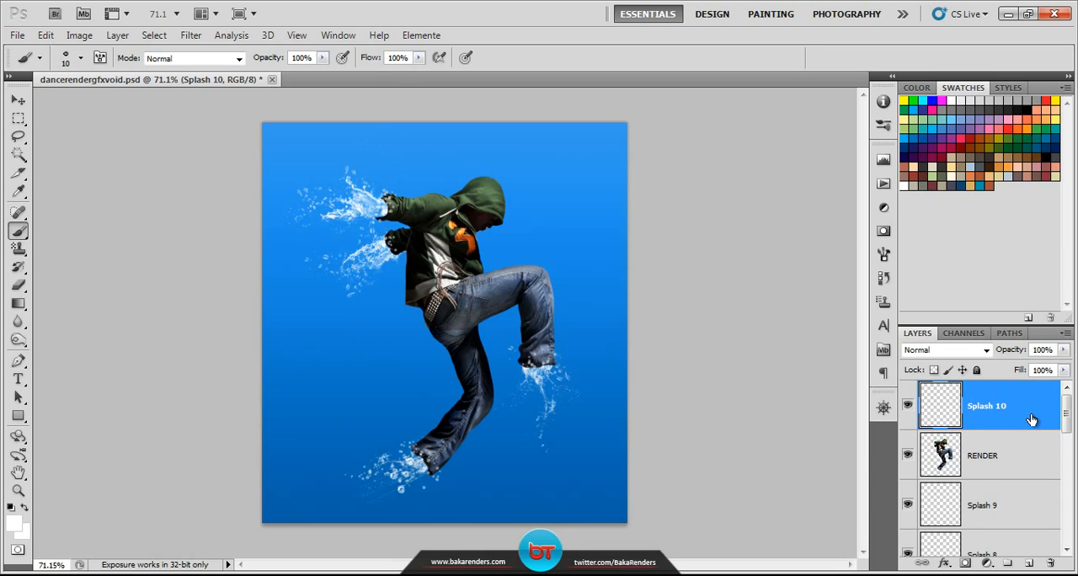
Step: Put the layers from Splash 9 down to Splash 1 into a new group
scroll(1020, 433, down, 1)
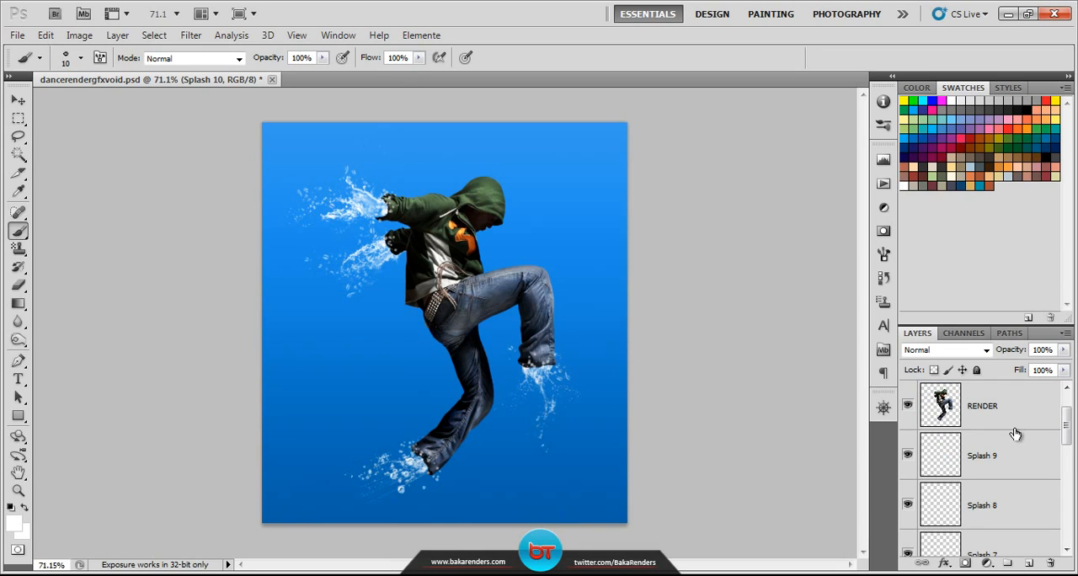
click(1030, 456)
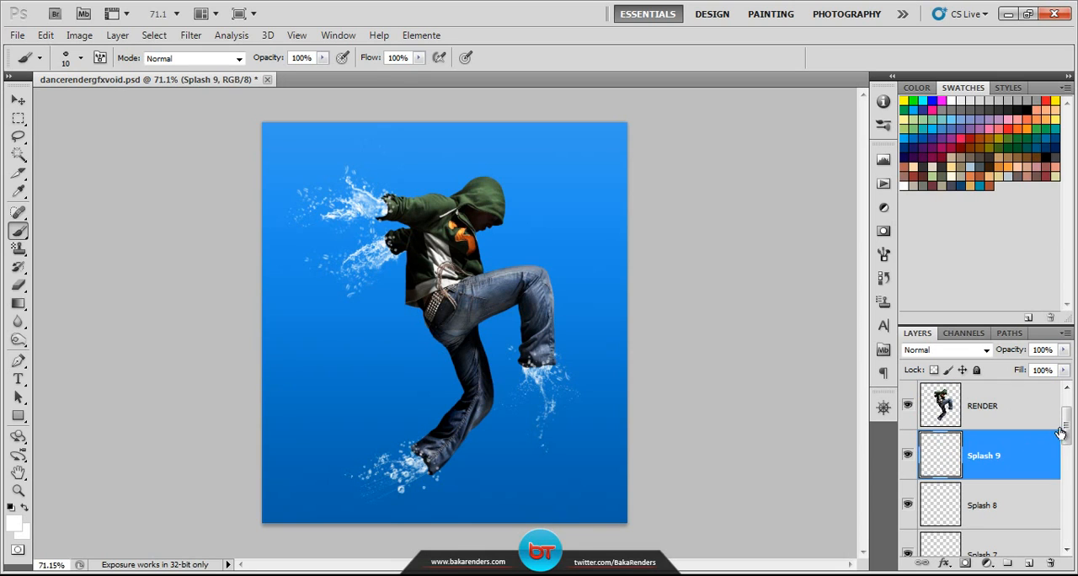
drag(1063, 434, 1074, 509)
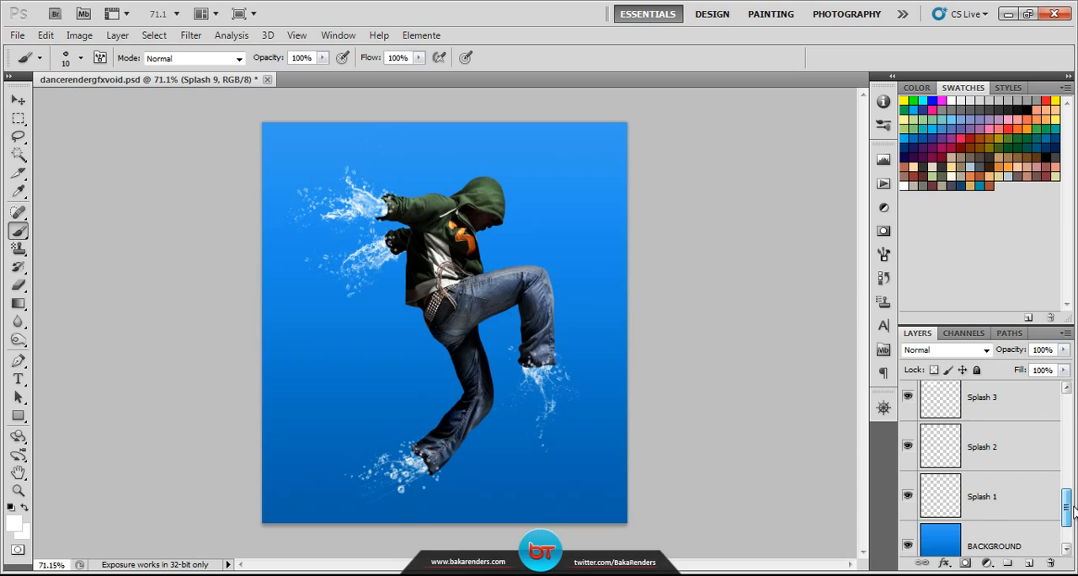
shift+click(1019, 485)
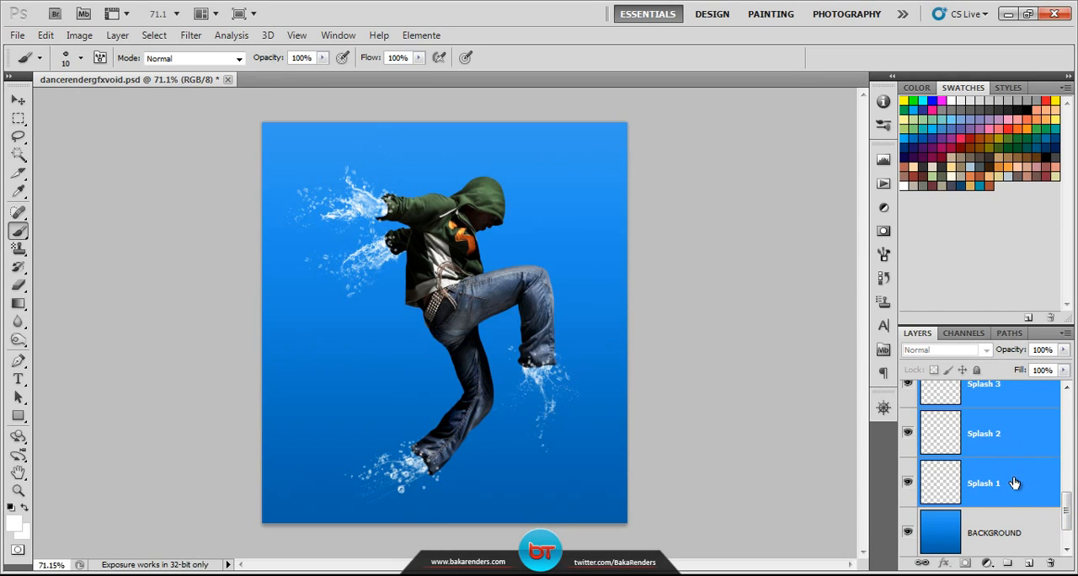
click(1007, 566)
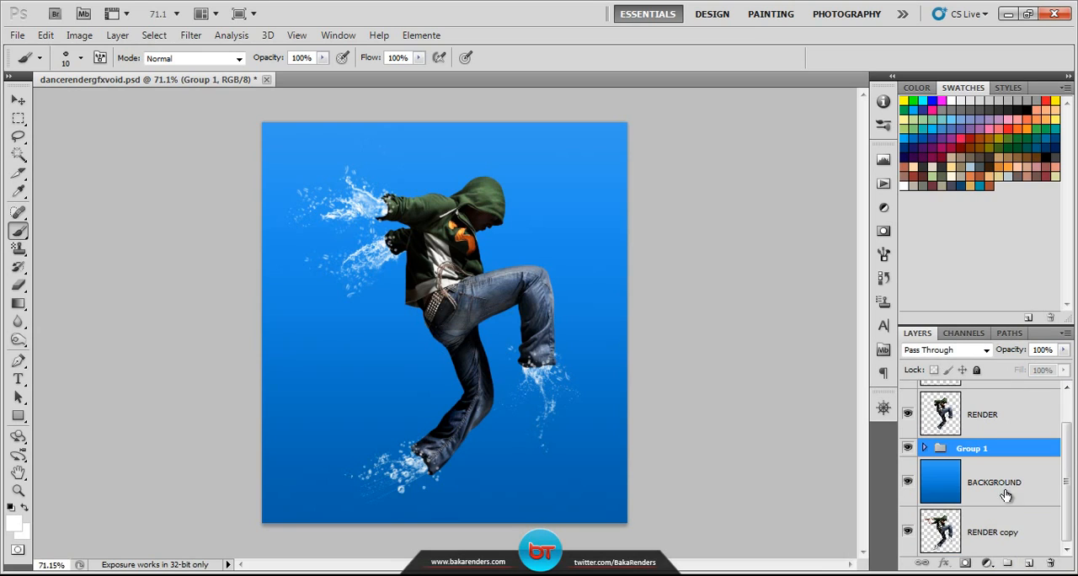
Step: Check the new group's contents and toggle its visibility to compare the image with and without the grouped splashes
click(924, 448)
click(925, 448)
click(909, 450)
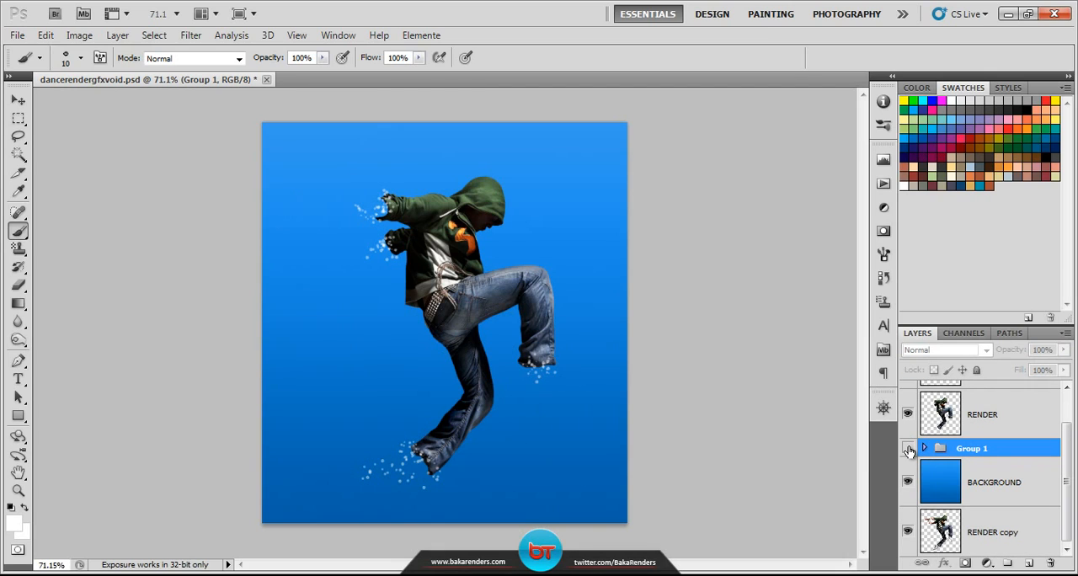
click(908, 448)
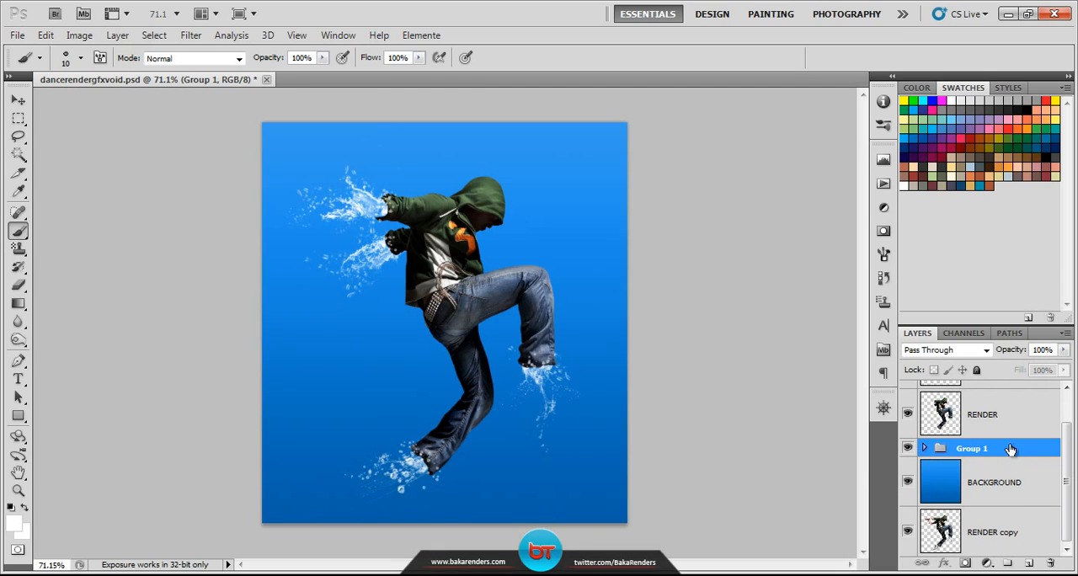
Step: Select the Splash 10 layer and save the document
scroll(1010, 445, up, 1)
click(1027, 414)
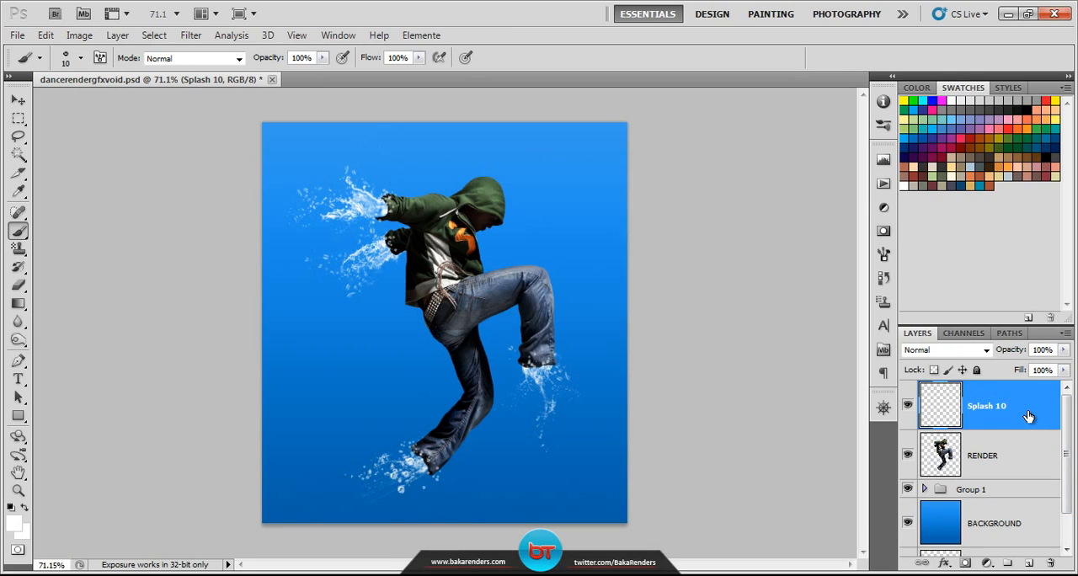
key(ctrl+s)
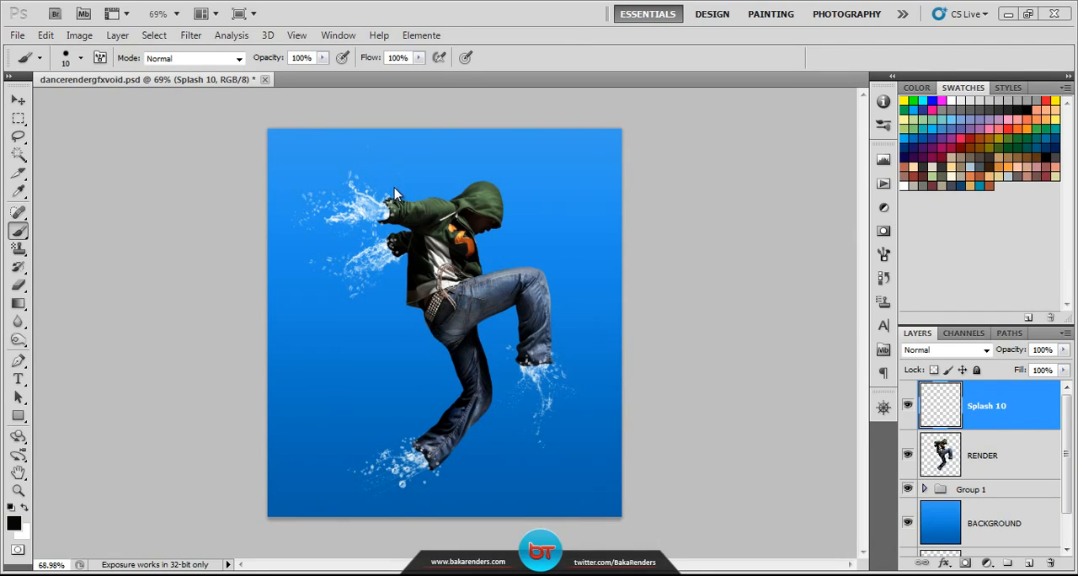
Step: Create a new layer directly above BACKGROUND, beneath the splash group
click(438, 205)
scroll(403, 218, up, 8)
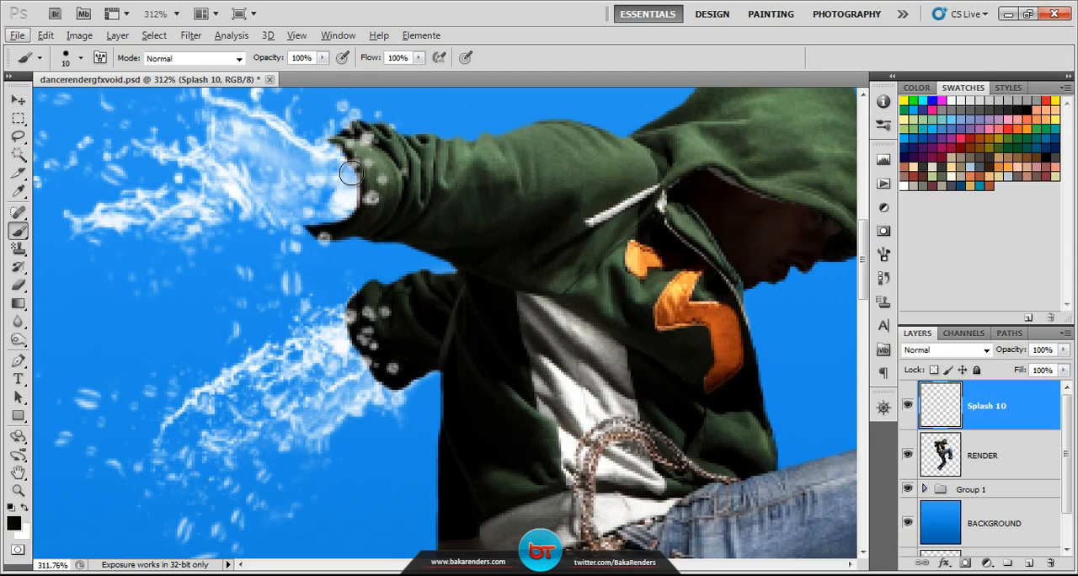
drag(443, 209, 459, 249)
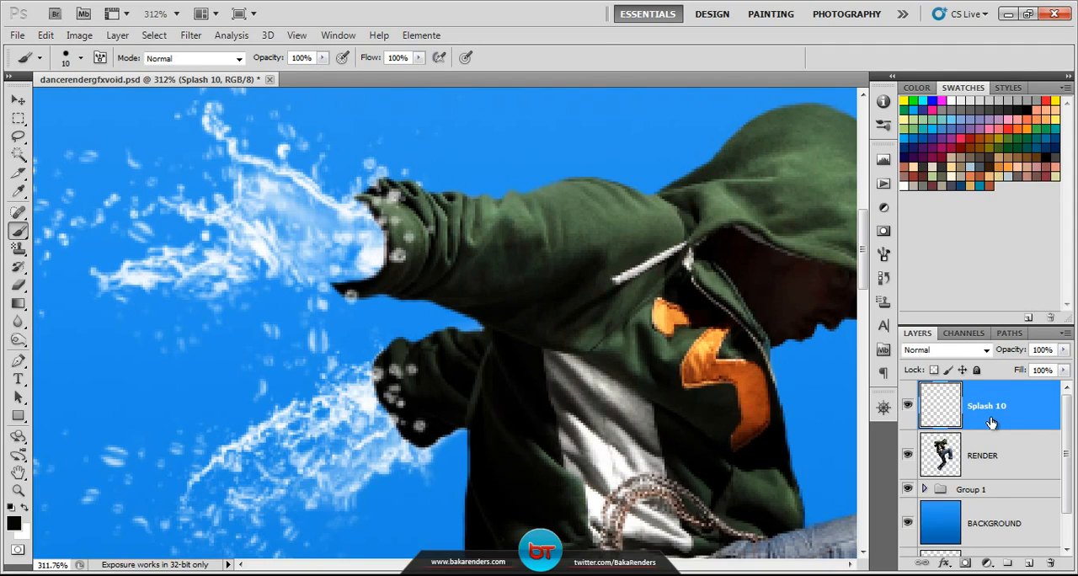
scroll(1008, 492, down, 1)
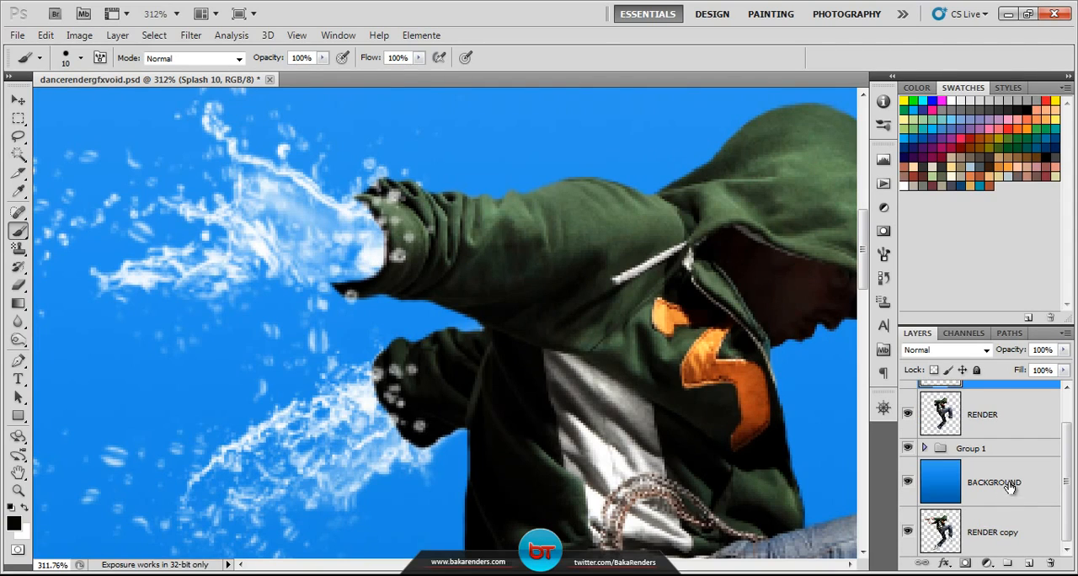
click(1018, 483)
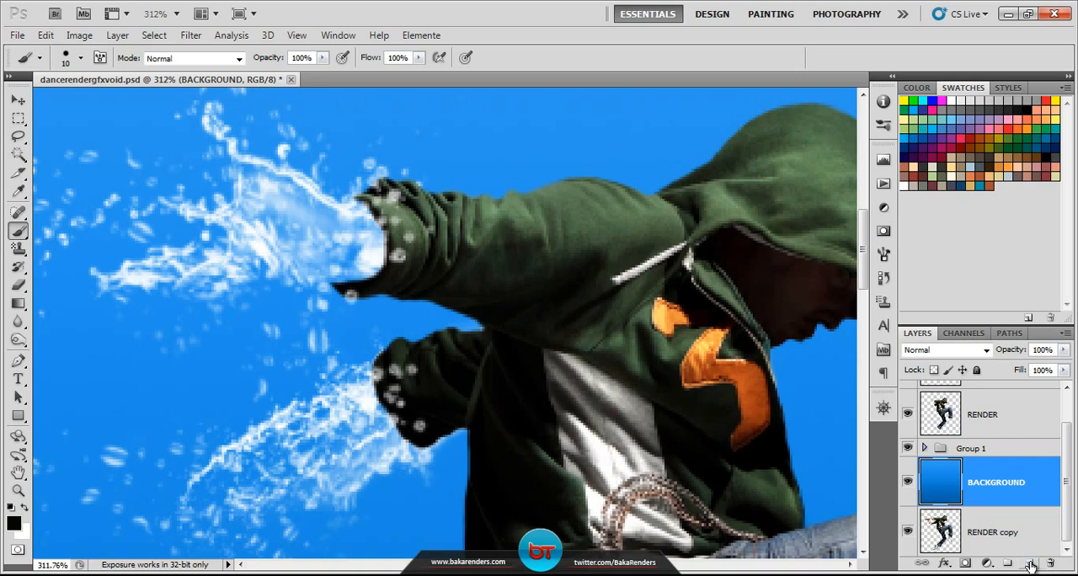
click(1028, 563)
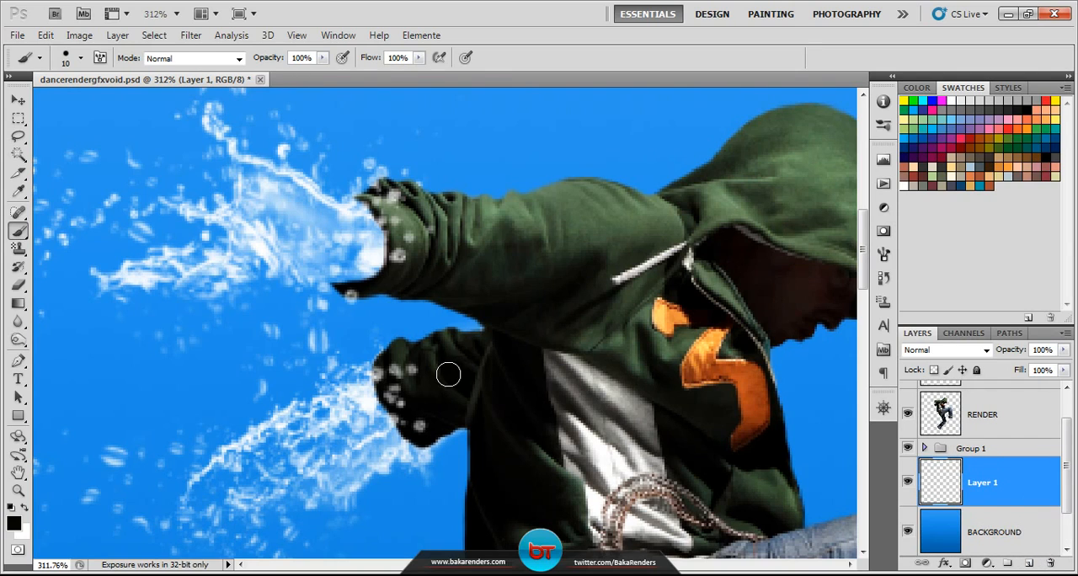
Step: Paint the inside of the upper sleeve's opening in dark sleeve colour on Layer 1 with the 10 px brush
right_click(15, 232)
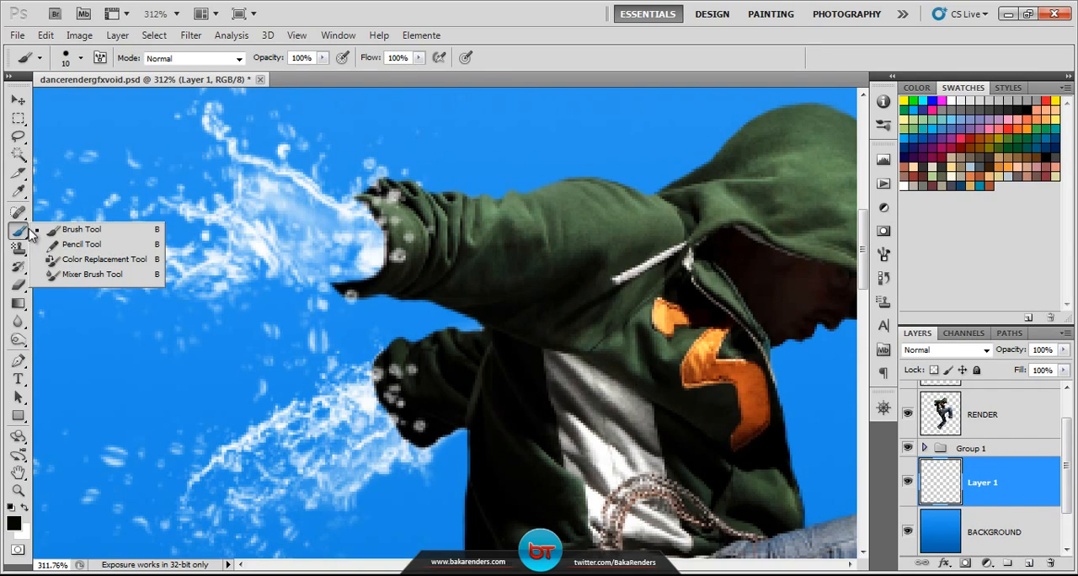
click(82, 59)
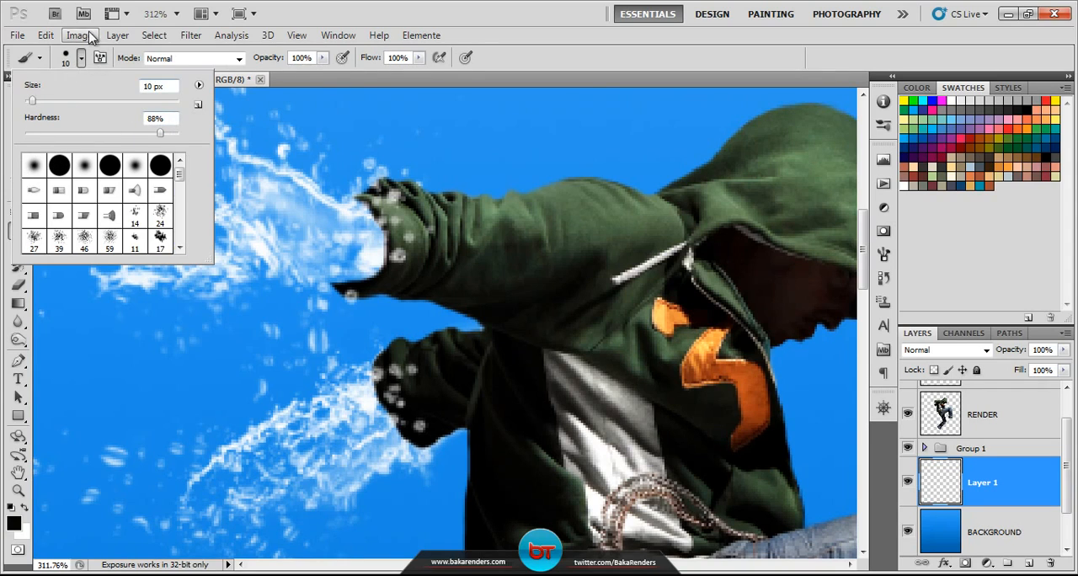
click(80, 57)
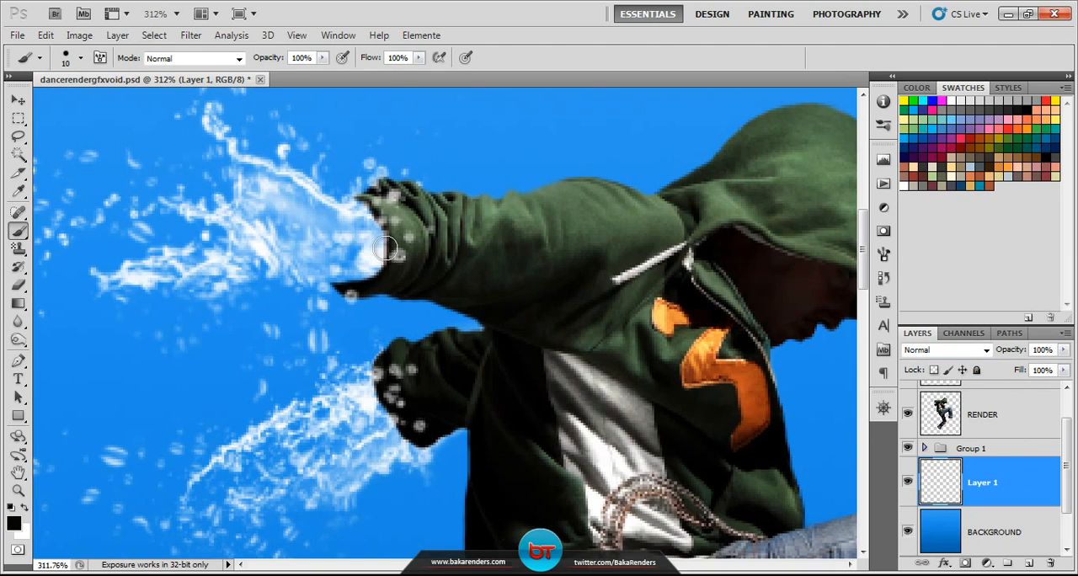
click(505, 302)
mouse_move(383, 233)
mouse_down()
mouse_move(374, 256)
mouse_move(364, 210)
mouse_move(344, 249)
mouse_move(347, 271)
mouse_move(370, 249)
mouse_move(438, 289)
mouse_up()
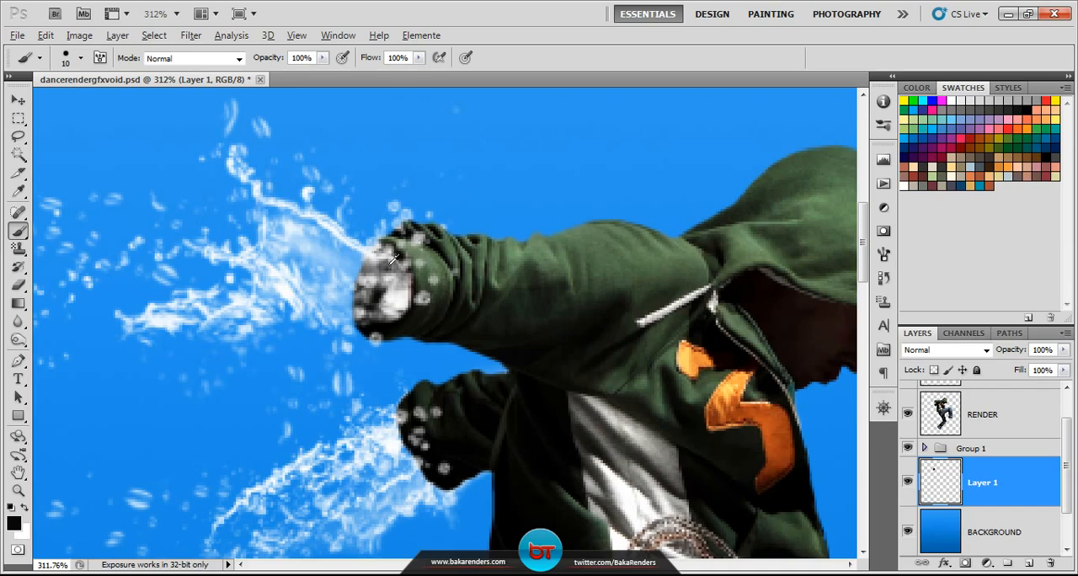
mouse_move(371, 259)
mouse_down()
mouse_move(388, 248)
mouse_move(363, 269)
mouse_up()
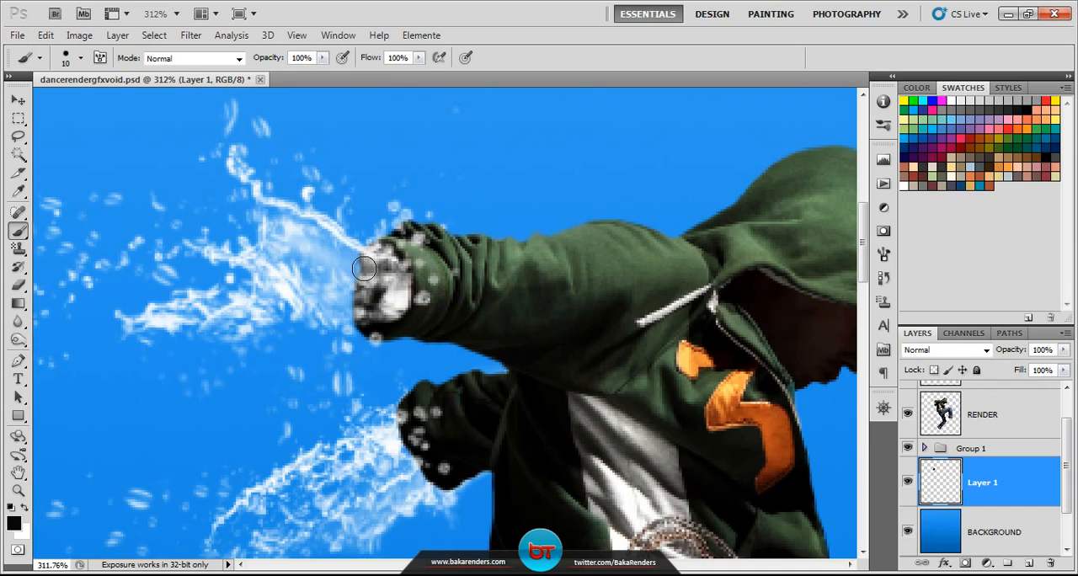
Step: Paint the open inside of the standing leg's trouser hem dark on Layer 1
scroll(383, 312, down, 2)
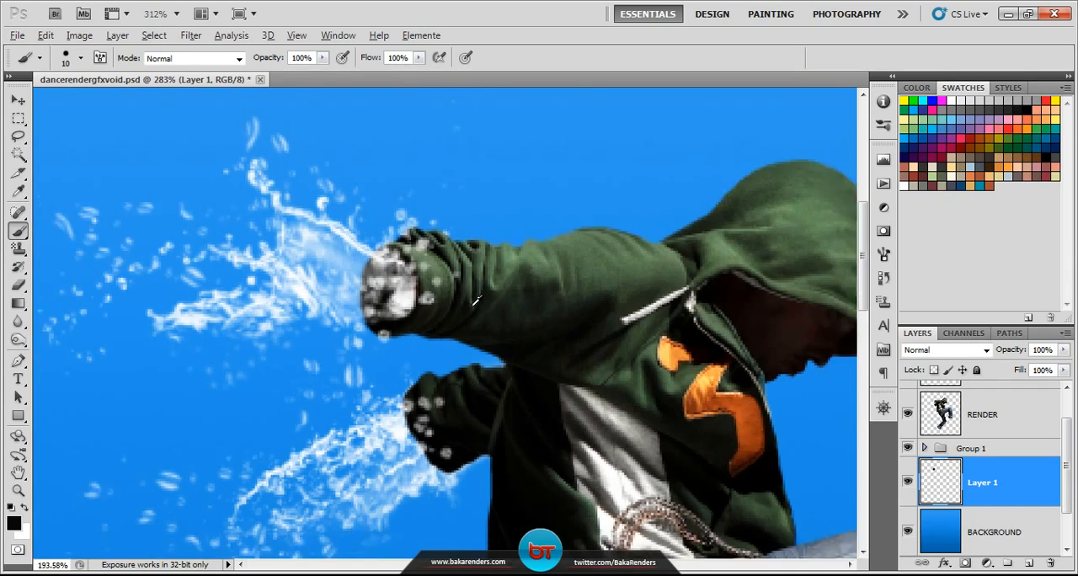
scroll(479, 303, down, 5)
scroll(507, 328, down, 1)
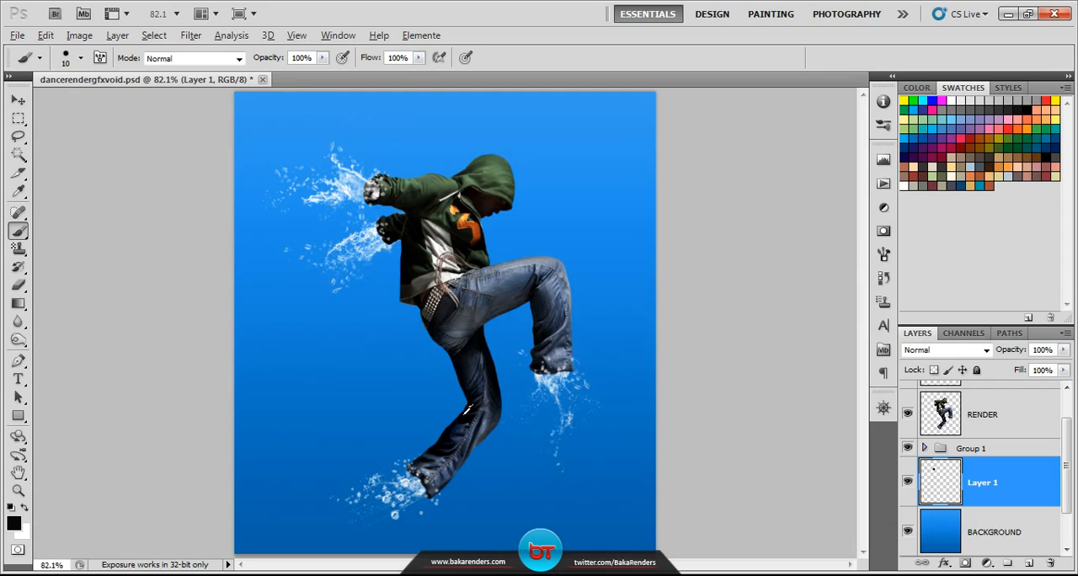
scroll(438, 480, up, 5)
scroll(439, 476, up, 5)
drag(438, 476, 449, 392)
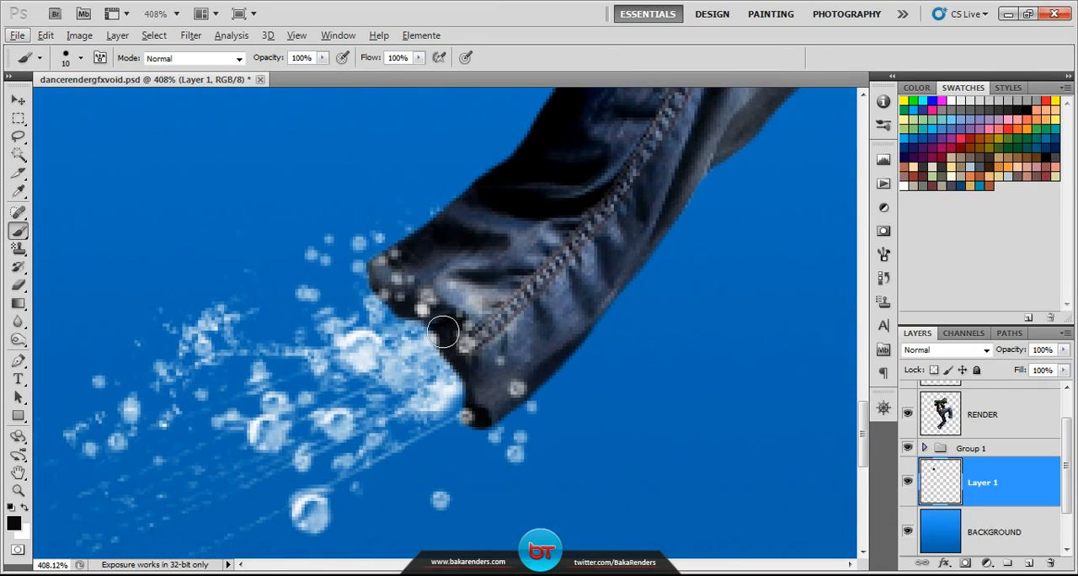
mouse_move(388, 300)
mouse_down()
mouse_move(419, 329)
mouse_move(462, 394)
mouse_move(488, 391)
mouse_up()
Step: Examine the raised leg's hem up close and the whole figure for remaining unfilled openings
scroll(505, 370, down, 15)
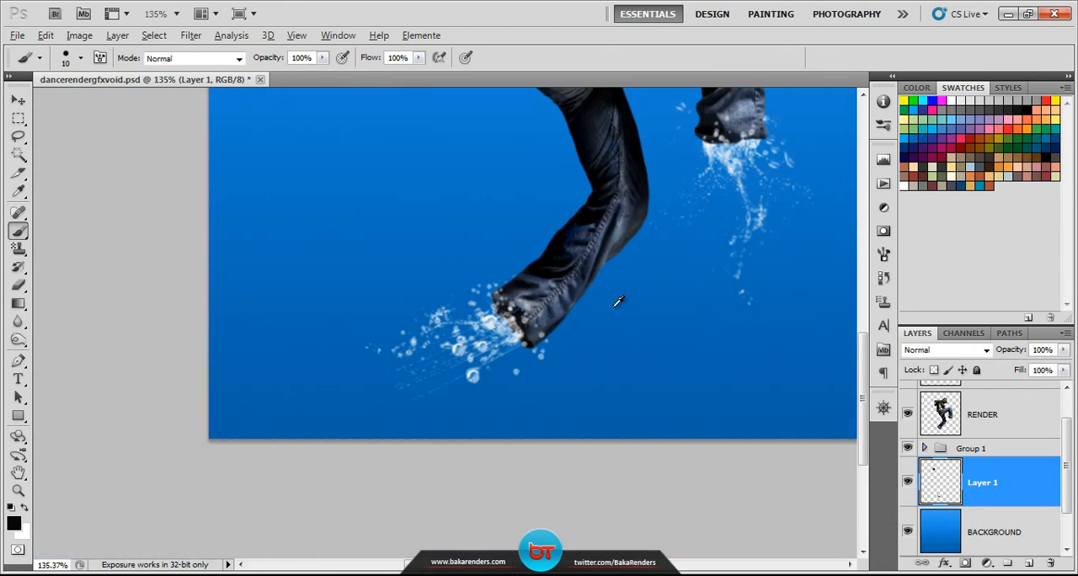
scroll(747, 132, up, 6)
scroll(737, 181, up, 8)
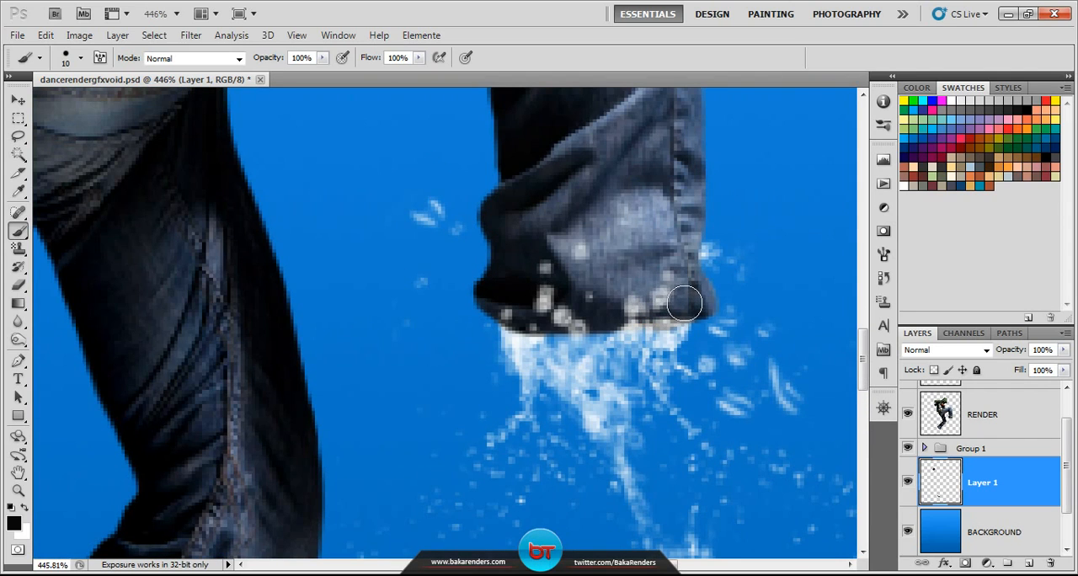
scroll(589, 152, down, 3)
scroll(564, 156, down, 6)
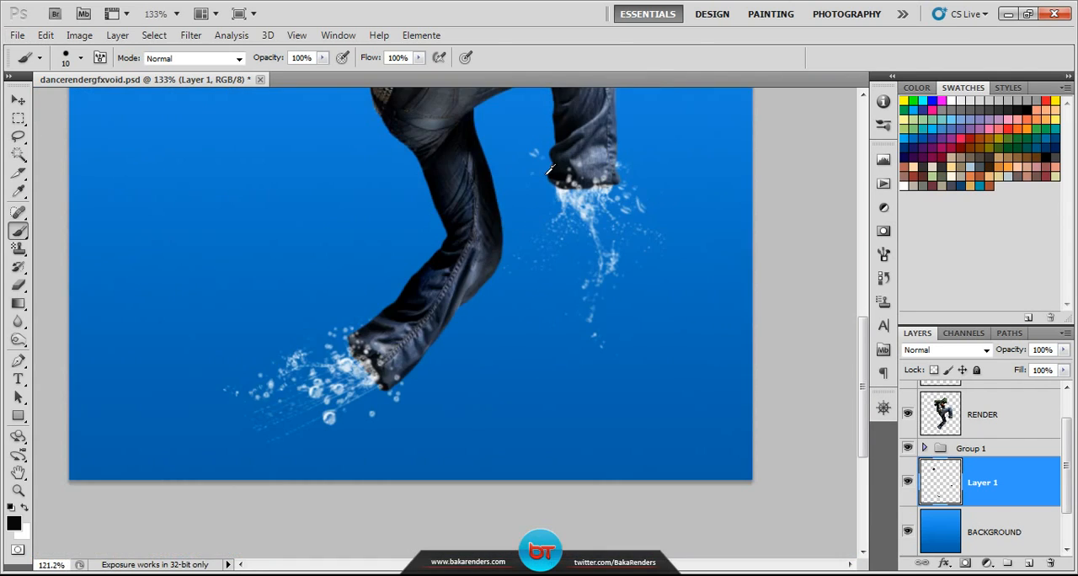
scroll(516, 224, up, 2)
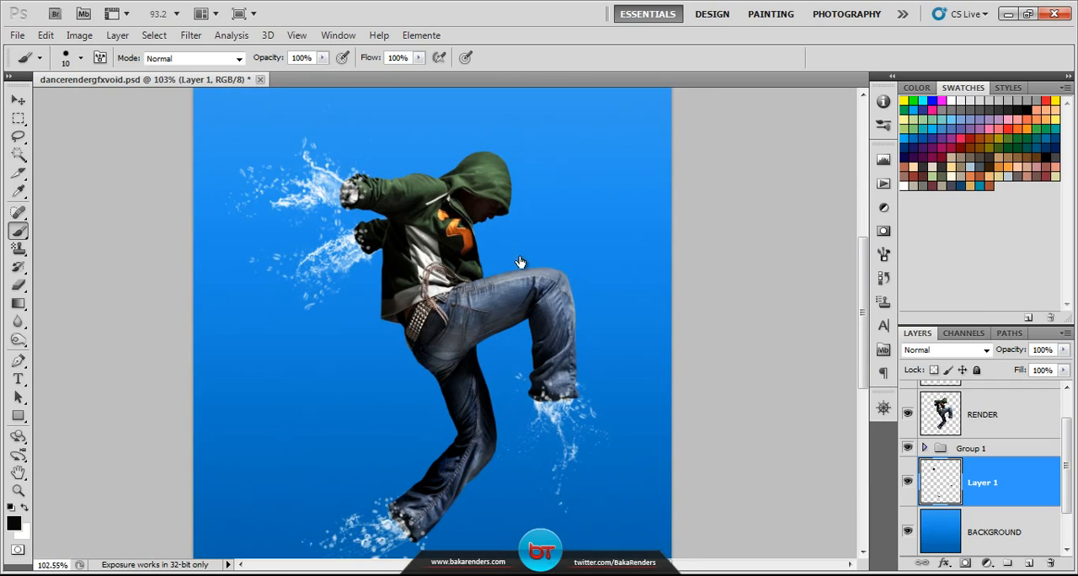
scroll(713, 389, down, 2)
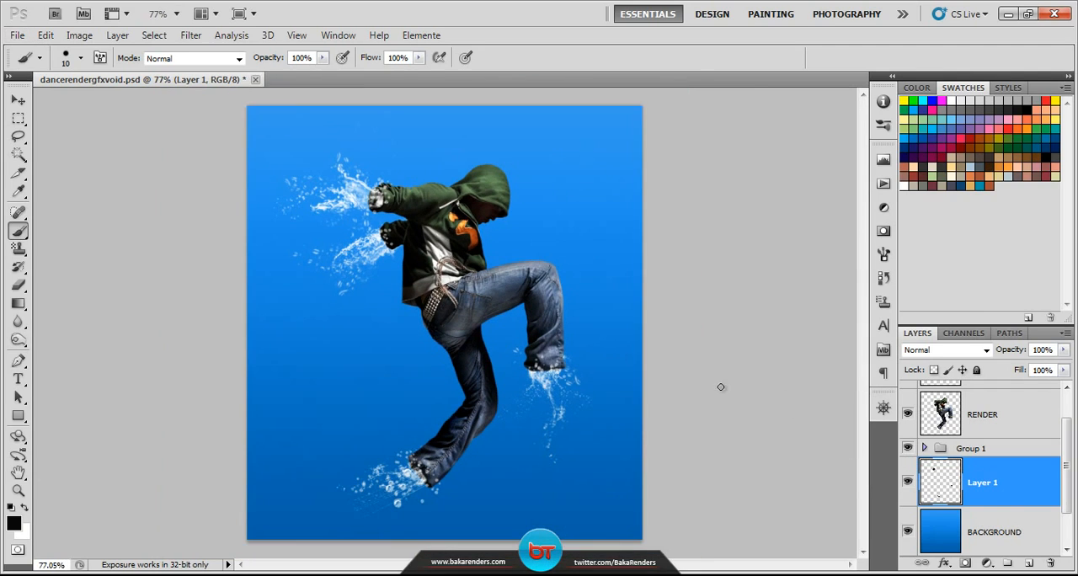
Step: Save the document, view the finished reference picture sup in Windows Photo Viewer and return to Photoshop
key(ctrl+s)
click(729, 575)
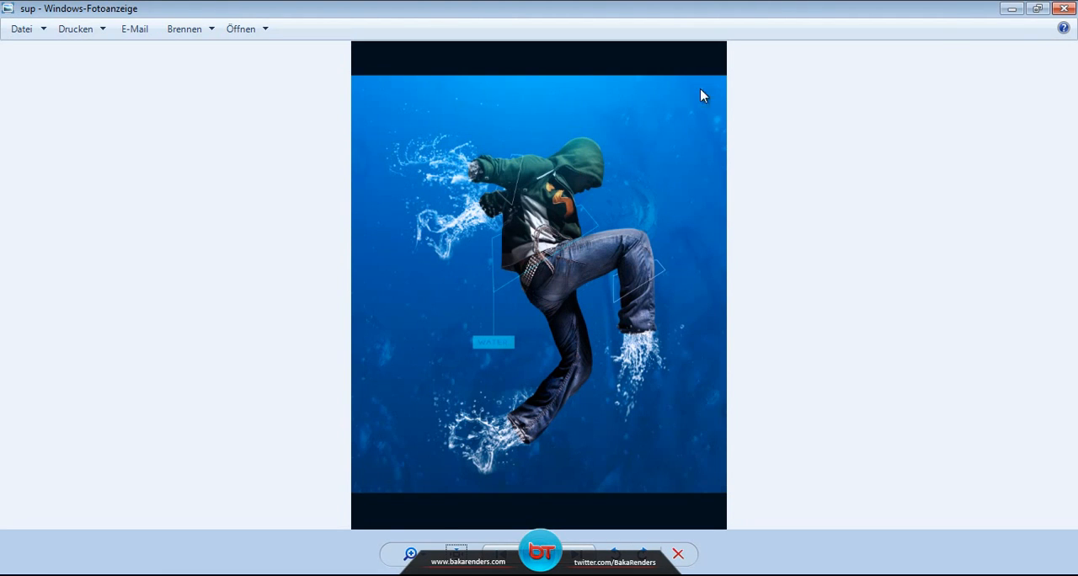
click(1012, 8)
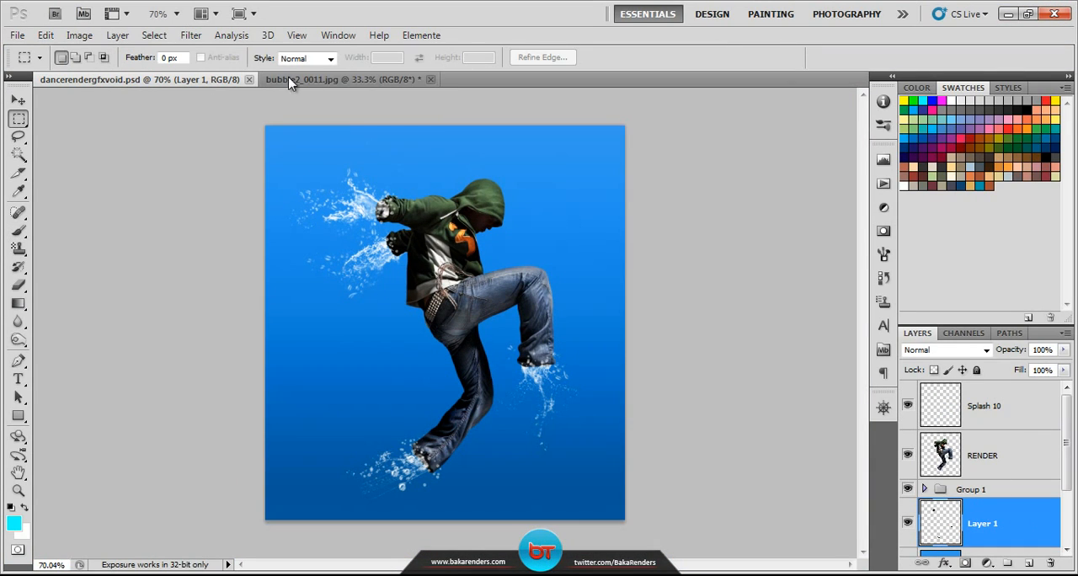
Step: Copy the whole bubble2_0011.jpg picture and paste it into dancerendergfxvoid.psd directly above the BACKGROUND layer
click(316, 80)
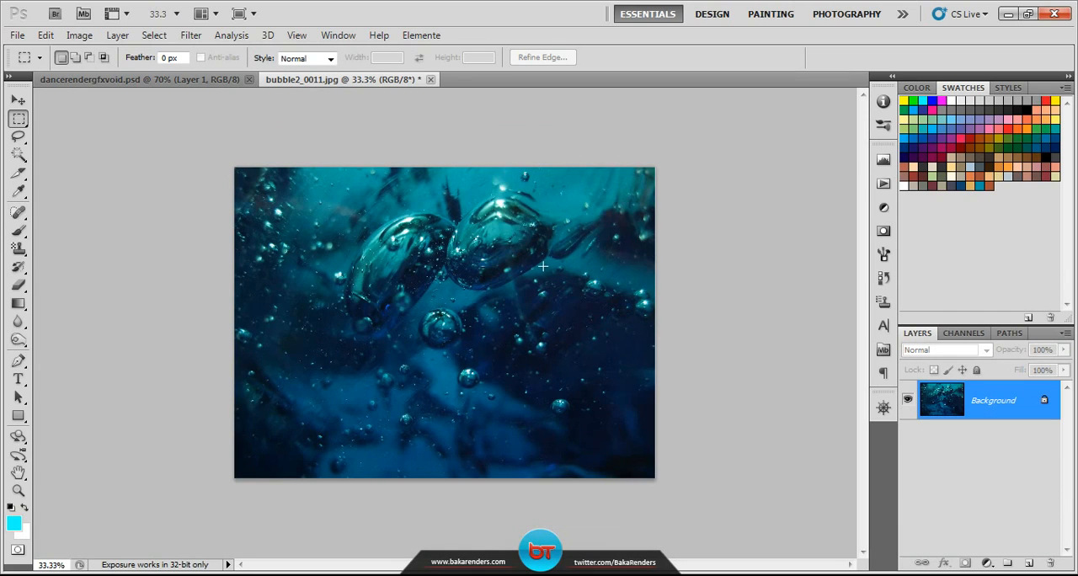
key(ctrl+a)
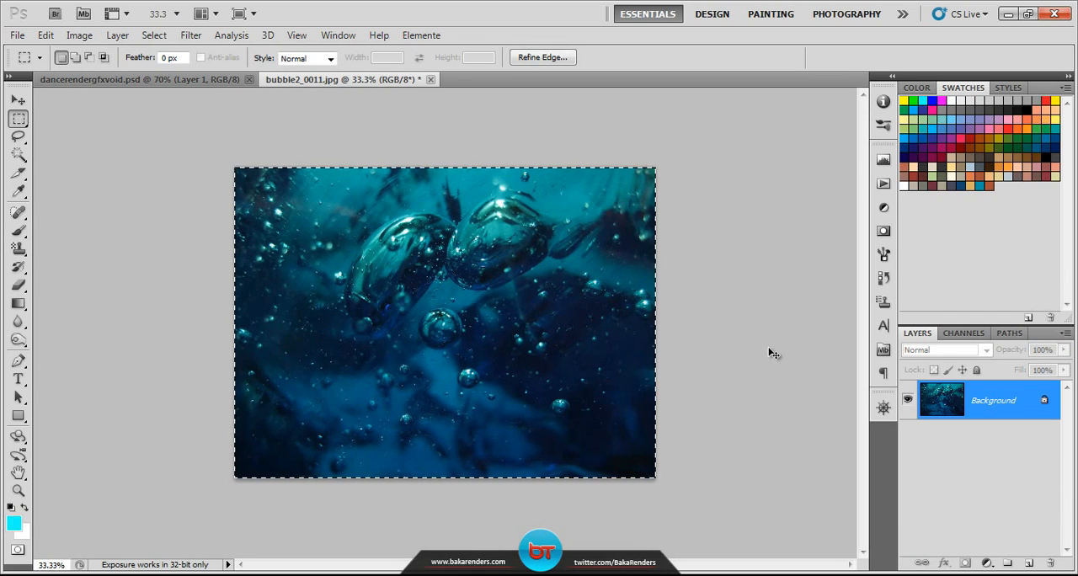
click(179, 80)
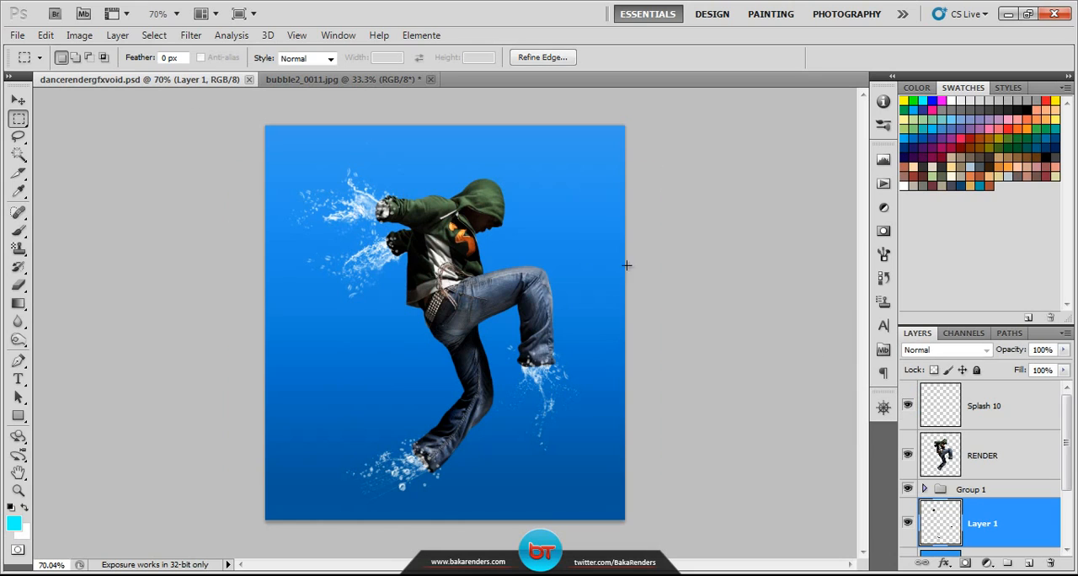
scroll(1010, 497, down, 2)
click(1010, 485)
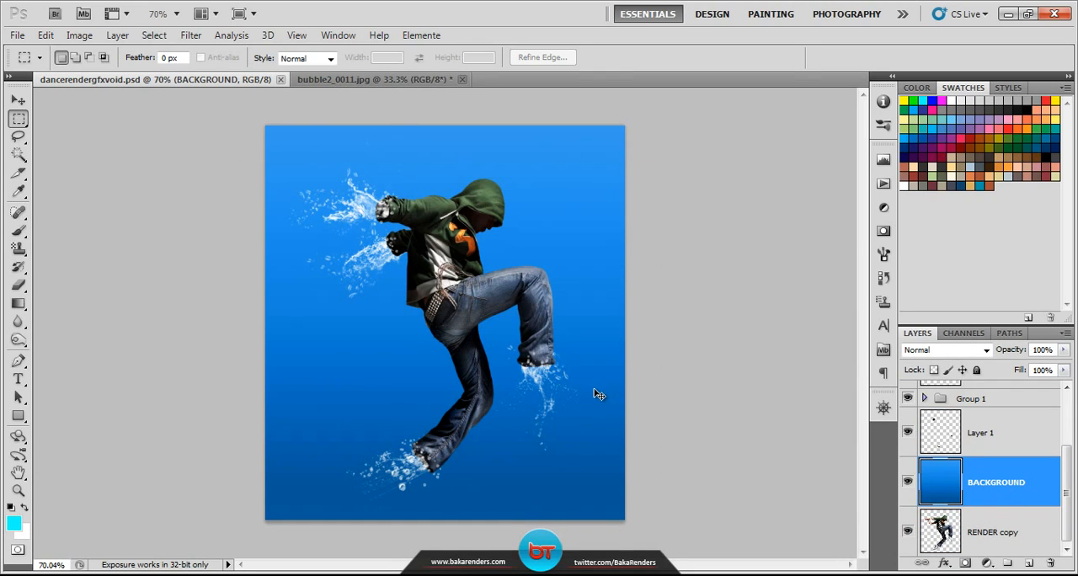
key(ctrl+v)
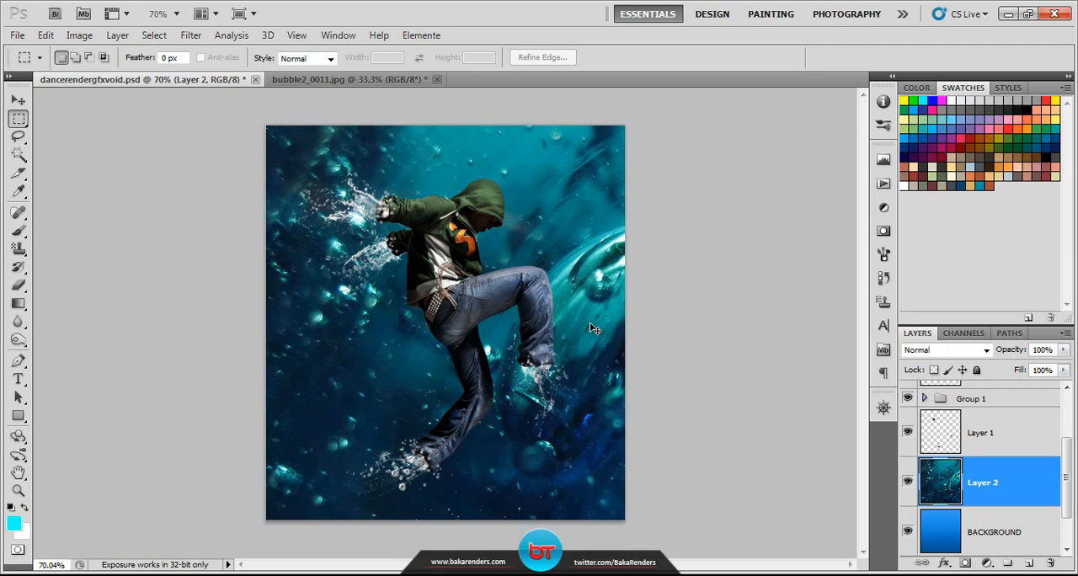
Step: Scale the pasted bubble picture to about 55.87% width and 77.29% height and position it to cover the canvas behind the dancer
key(ctrl+t)
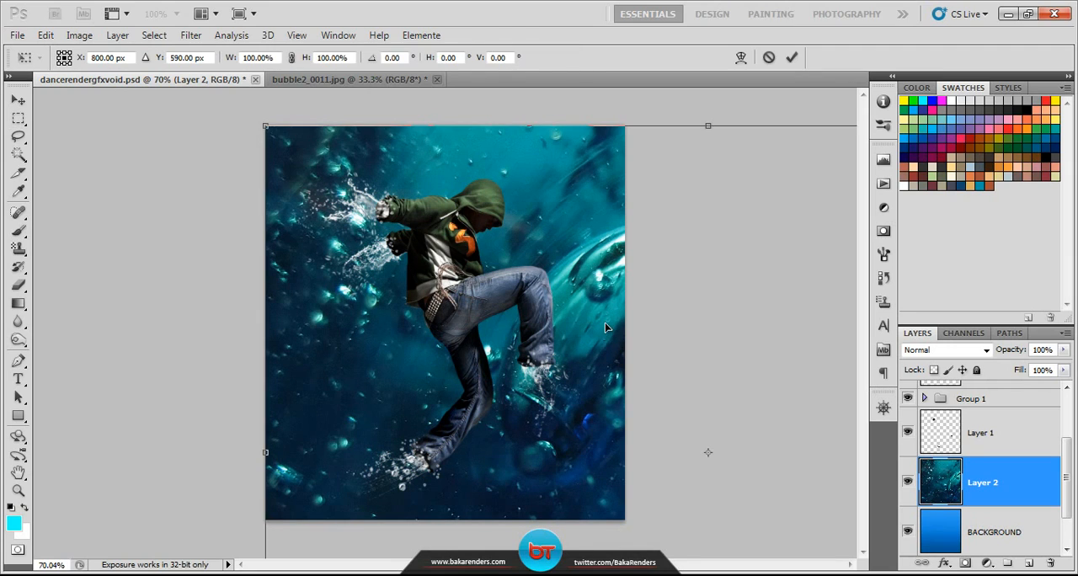
drag(270, 128, 569, 275)
drag(737, 367, 398, 168)
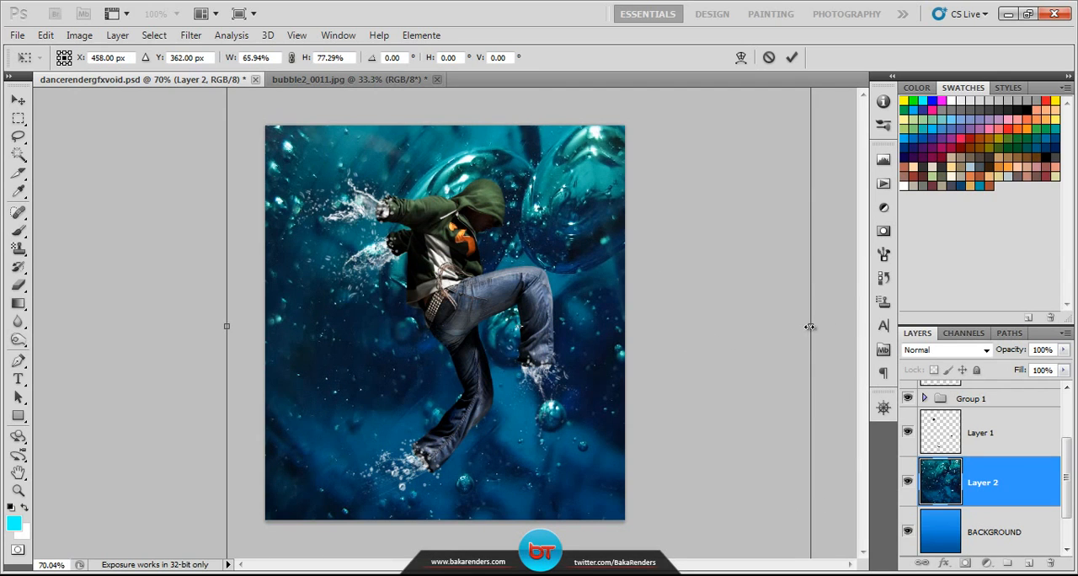
drag(810, 326, 721, 325)
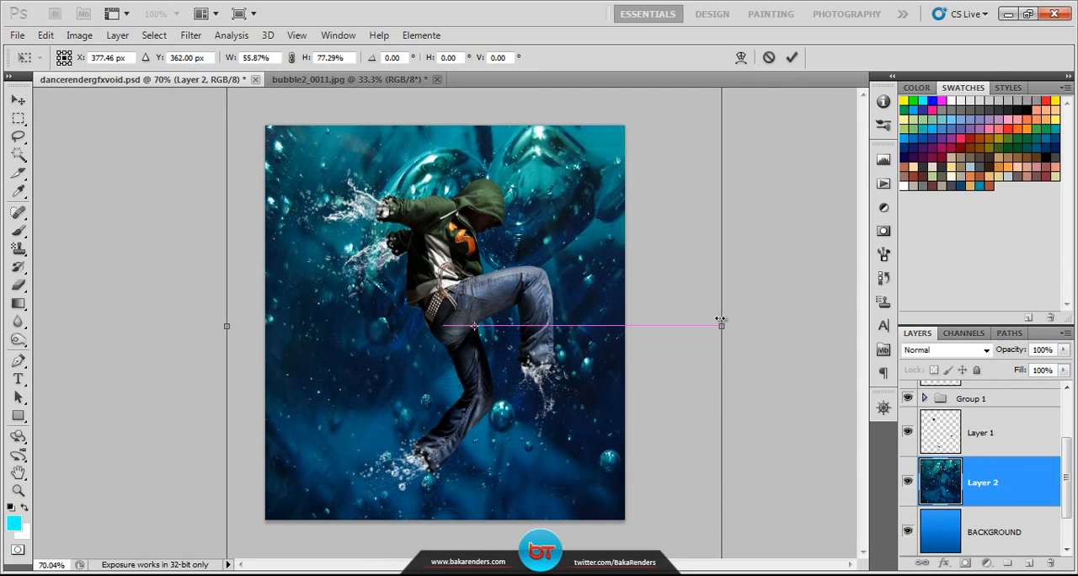
Step: Try a vertical flip of the bubble picture, restore it upright, mirror it horizontally around the dancer and apply the transform
right_click(577, 355)
click(613, 340)
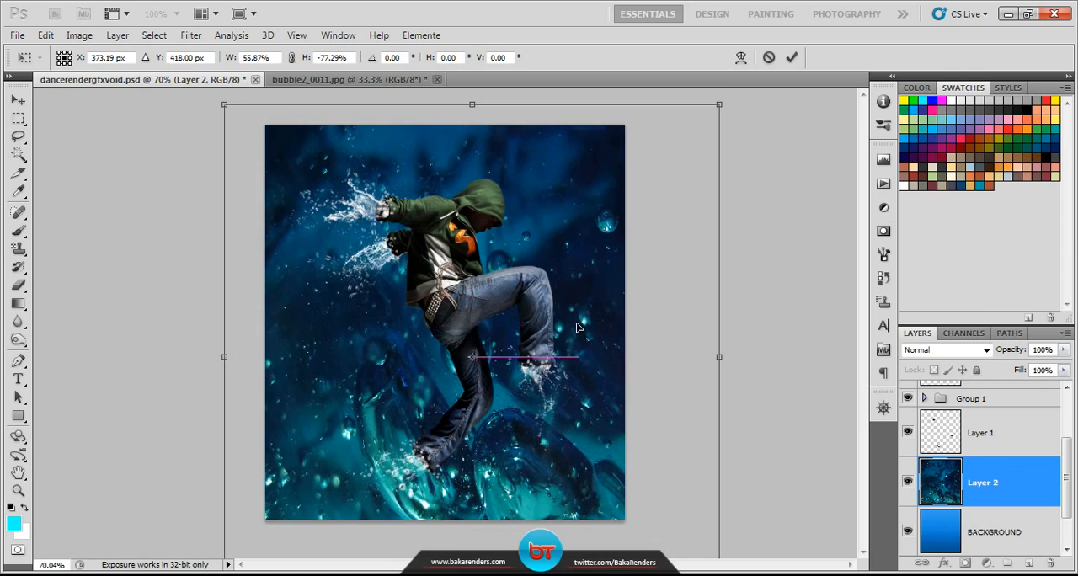
drag(577, 326, 570, 282)
right_click(581, 355)
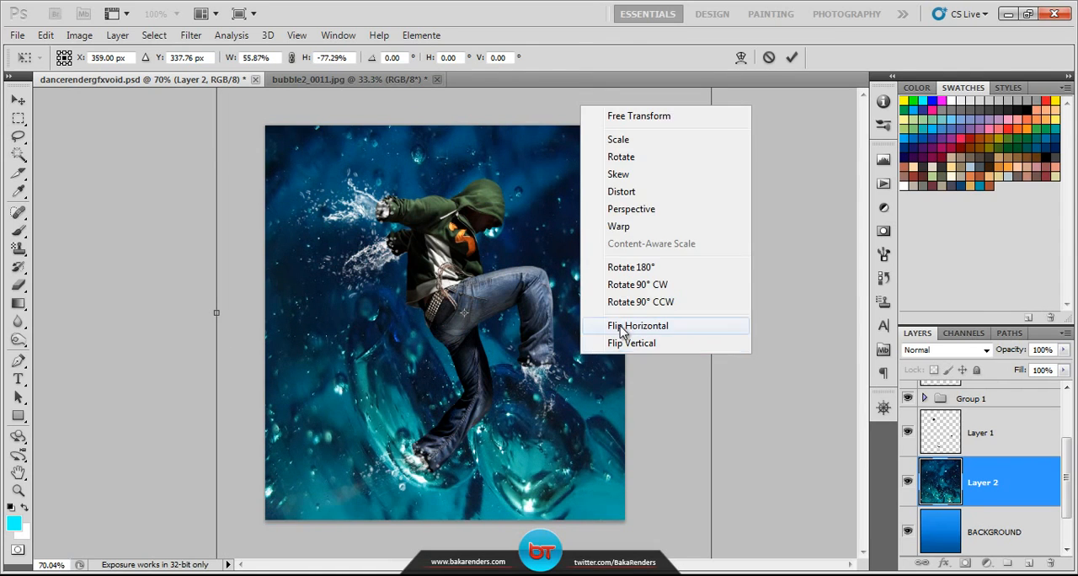
click(621, 326)
right_click(578, 362)
click(608, 349)
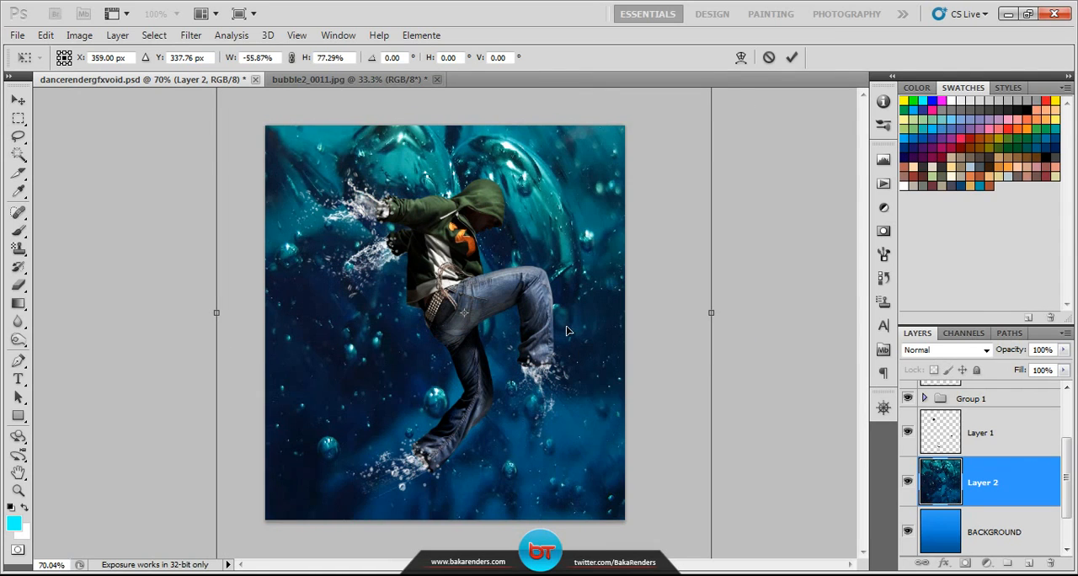
key(Return)
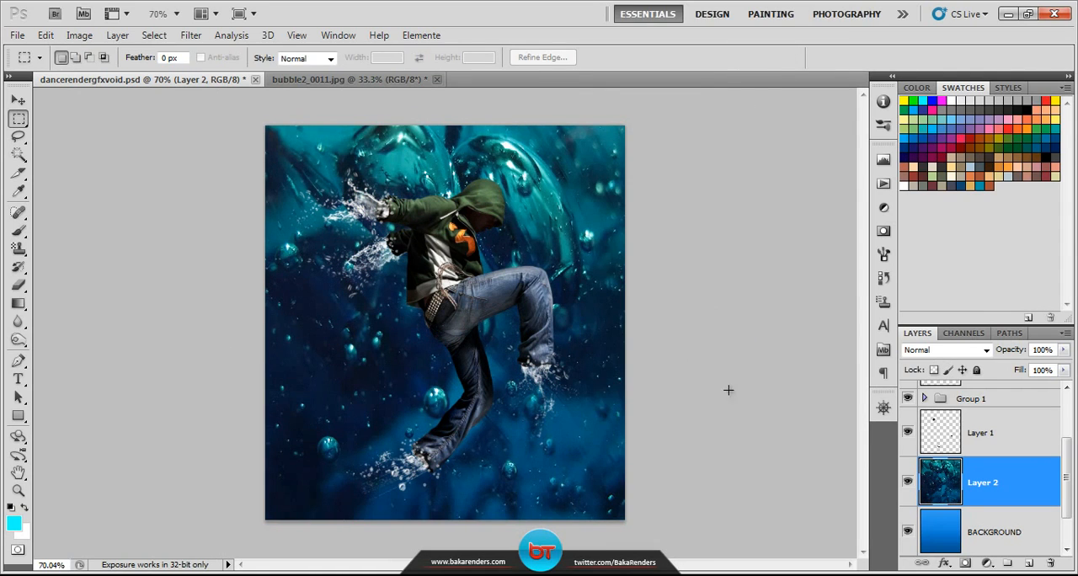
Step: Blend the bubble picture on Layer 2 in Overlay mode at 29% opacity and save the document
click(985, 349)
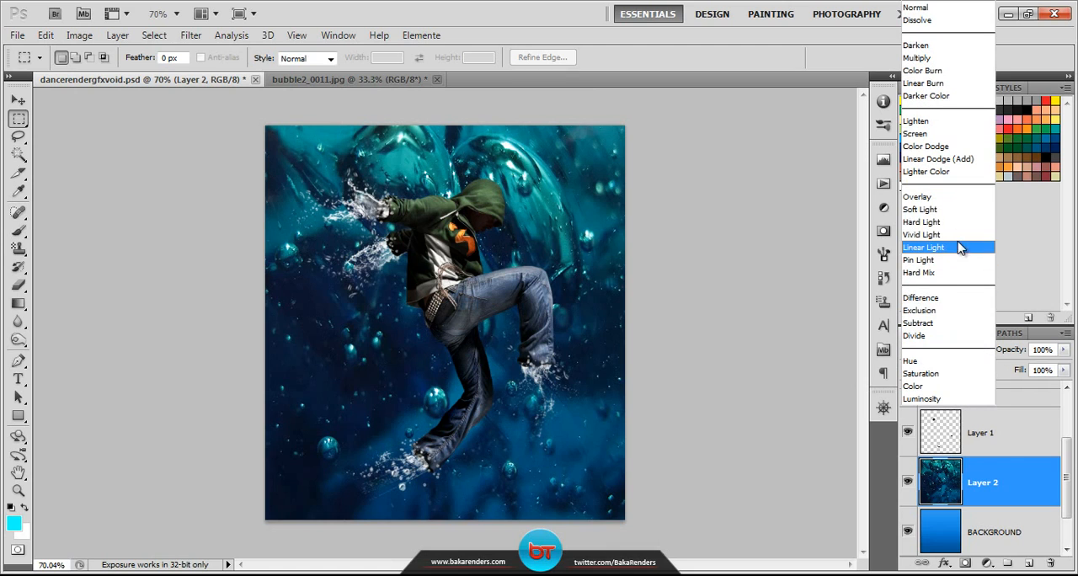
click(945, 210)
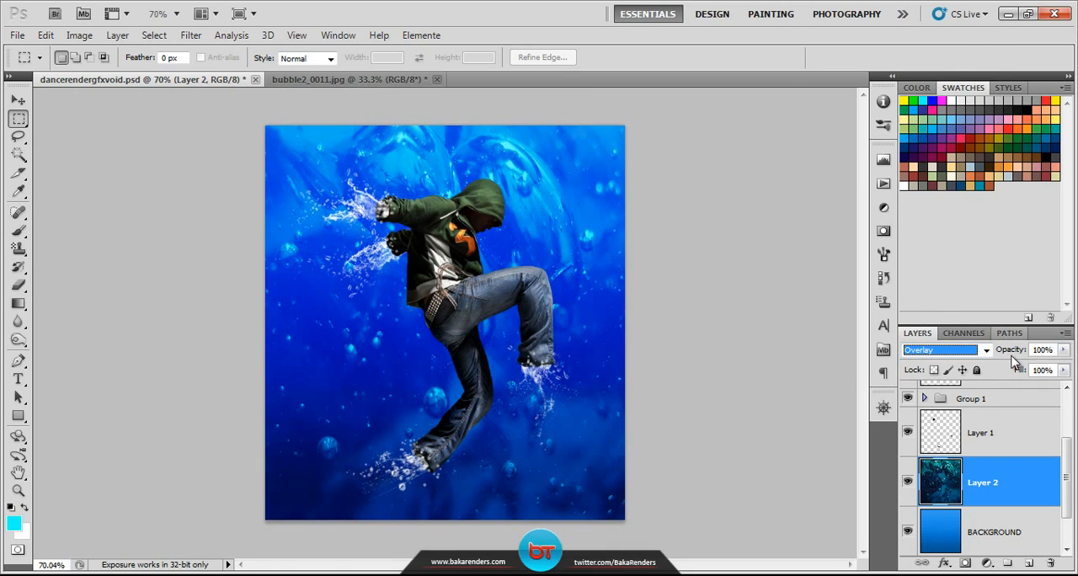
drag(1017, 351, 860, 357)
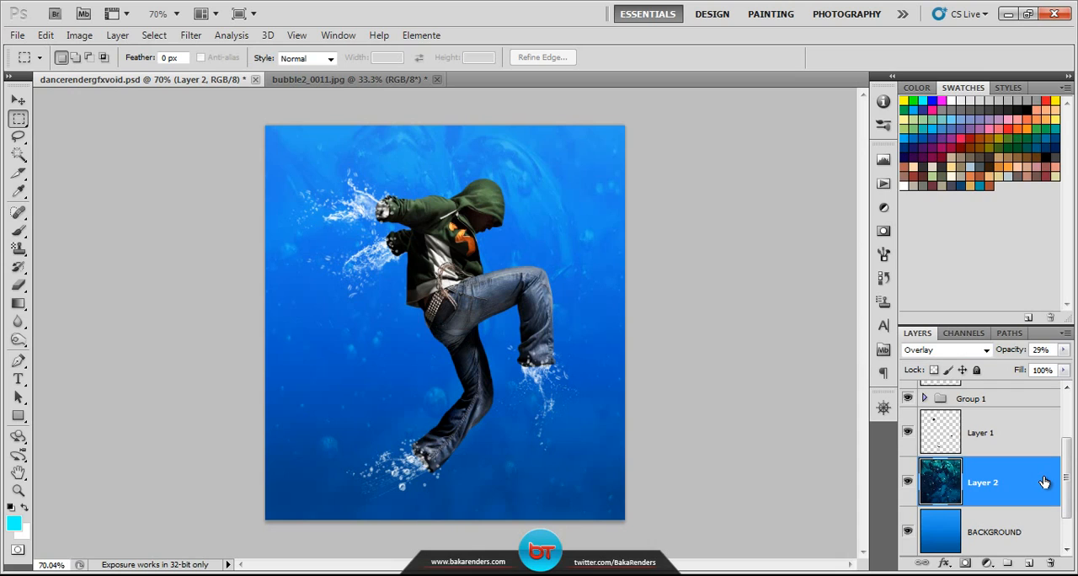
click(17, 37)
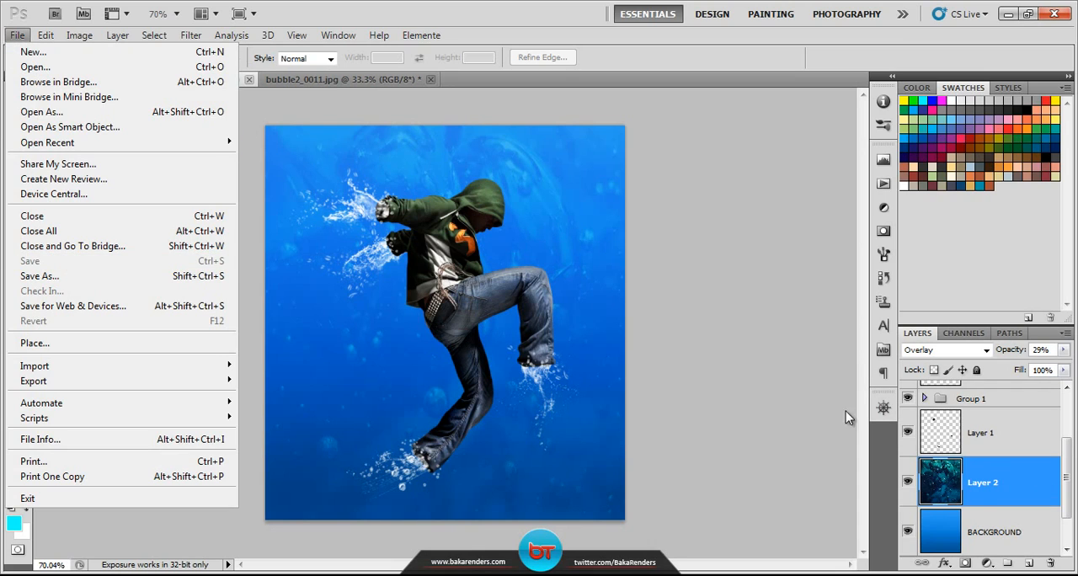
click(1023, 476)
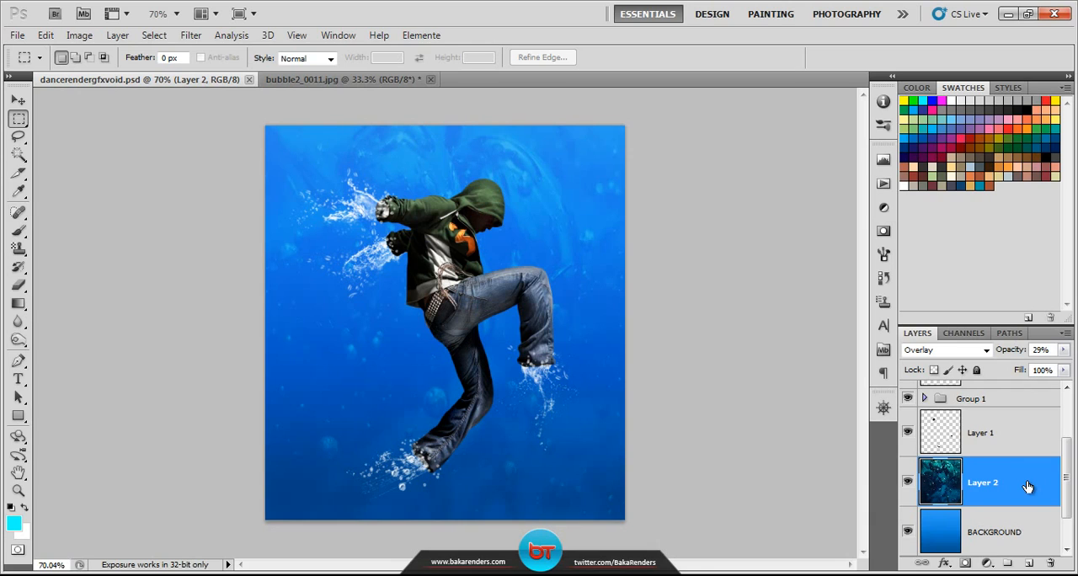
Step: Create a new layer above Splash 10 and choose the soft round brush at 715 px with 0% hardness
scroll(1027, 487, up, 3)
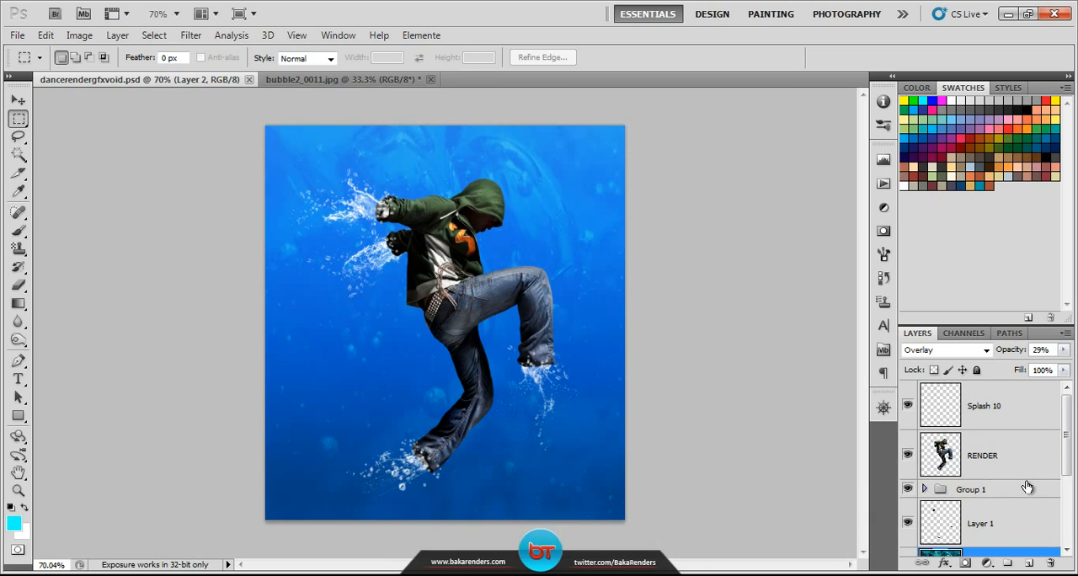
click(1029, 415)
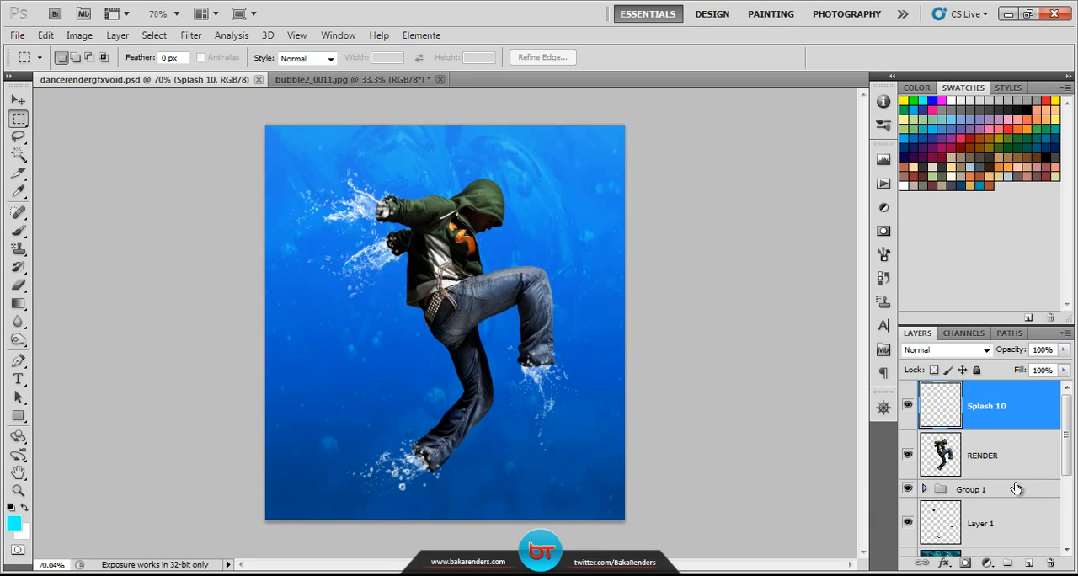
click(1029, 563)
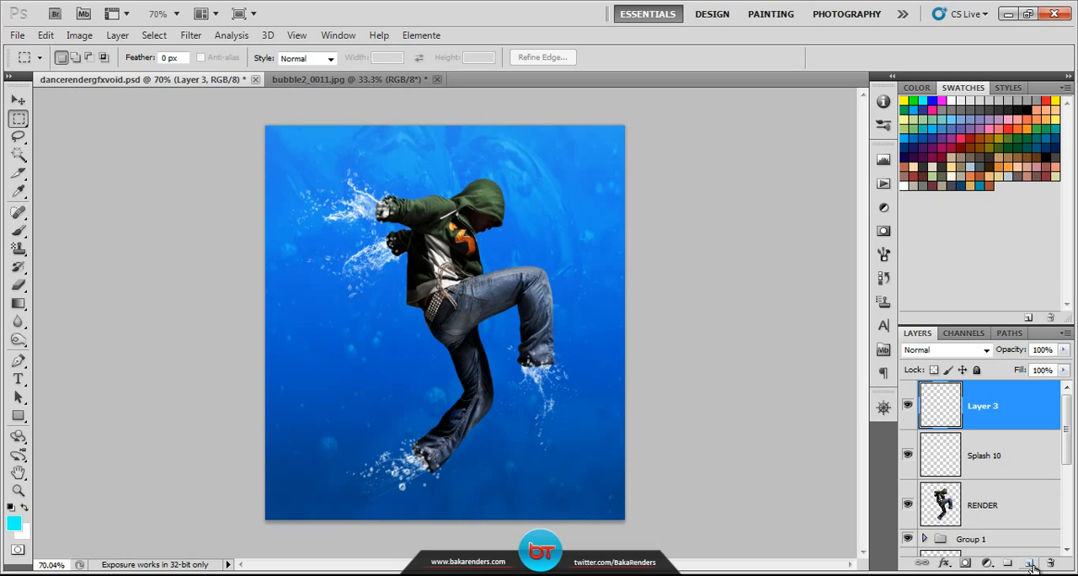
click(18, 230)
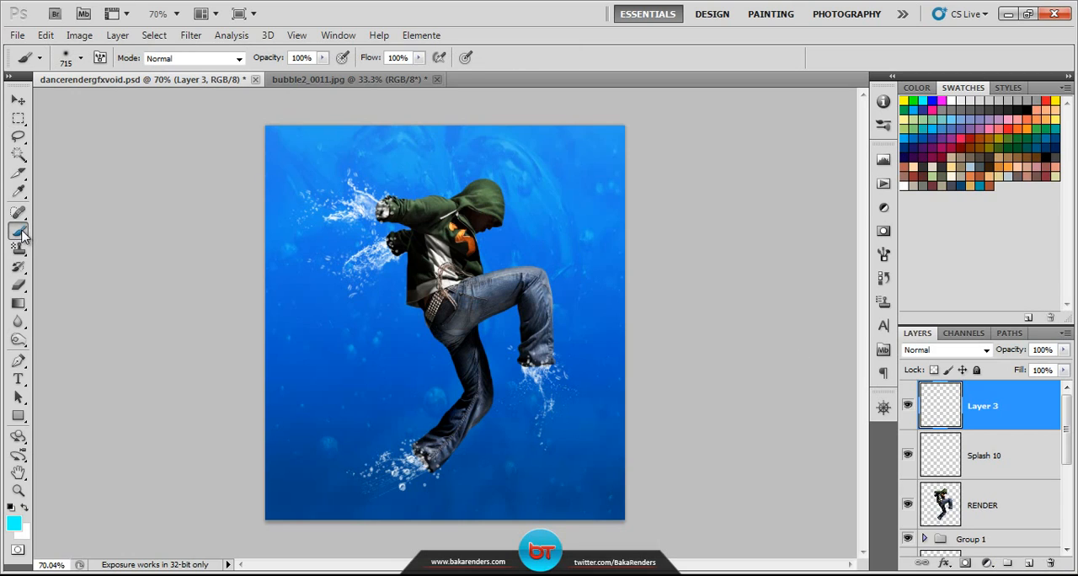
click(82, 58)
click(82, 58)
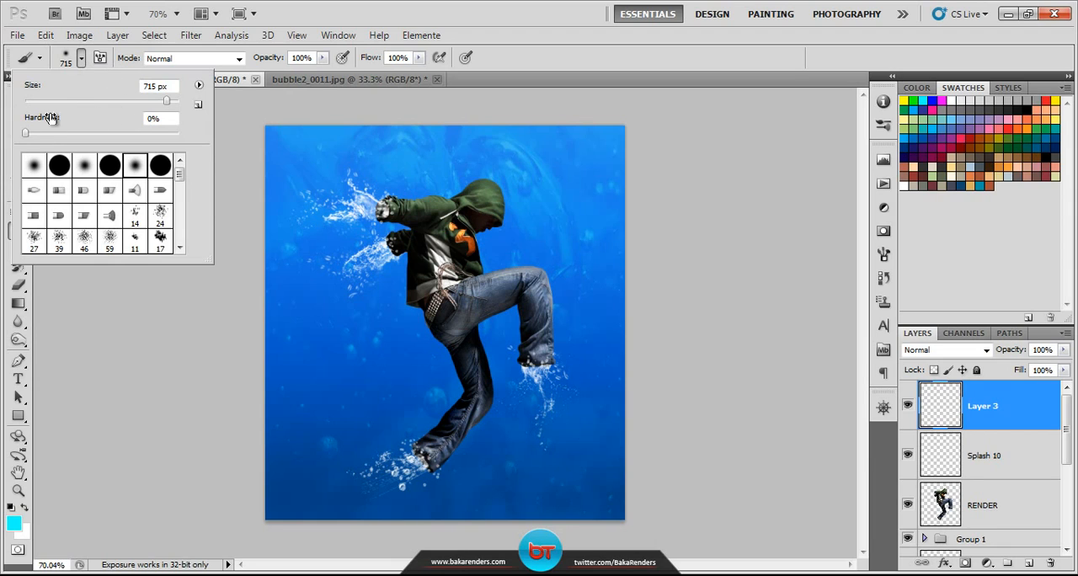
click(81, 58)
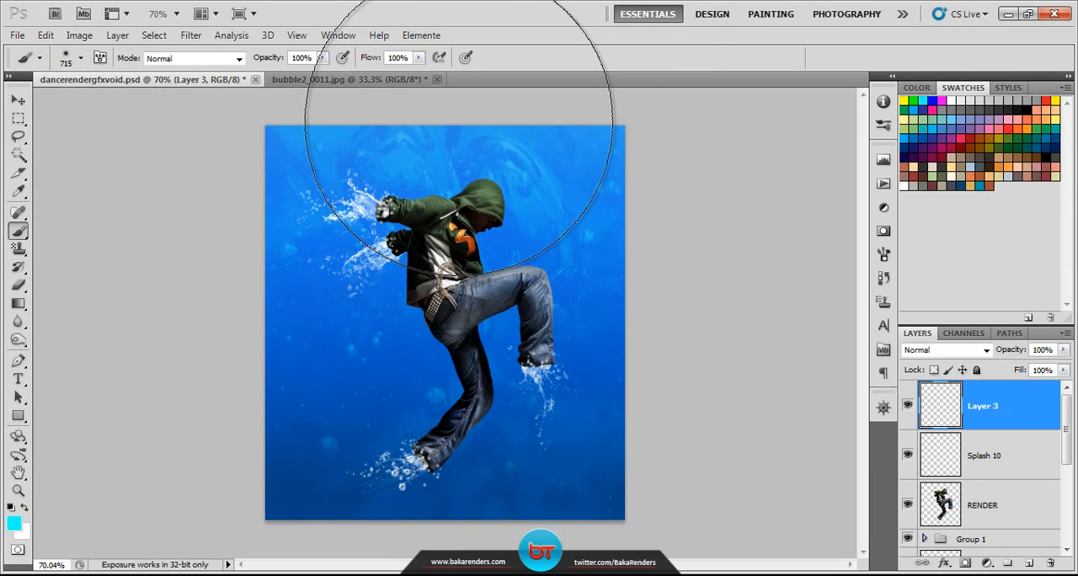
Step: Paint a soft cyan glow on Layer 3, centring the brush just above the canvas's upper edge, and save the document
click(458, 122)
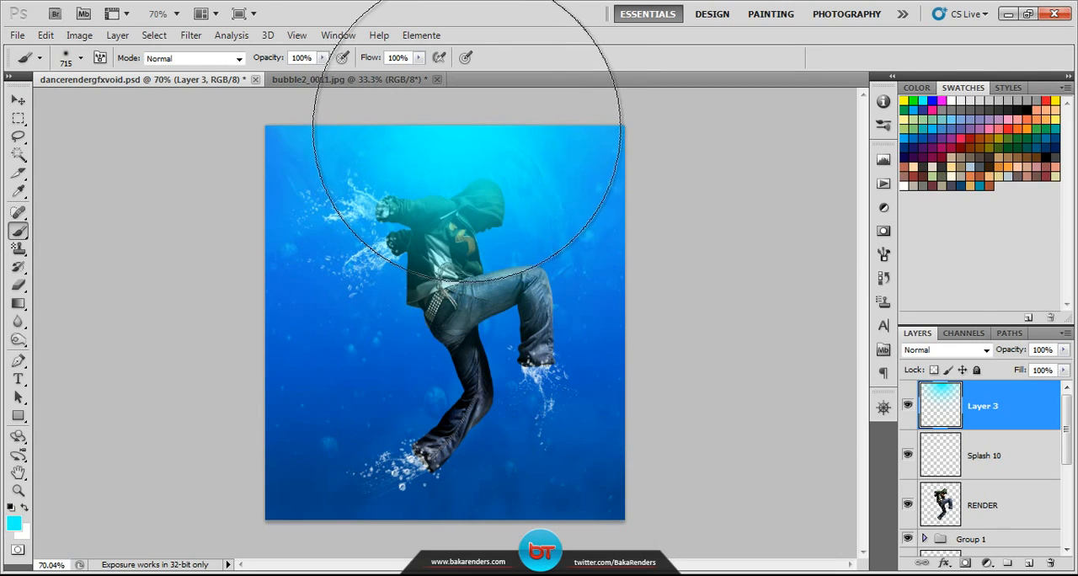
key(ctrl+z)
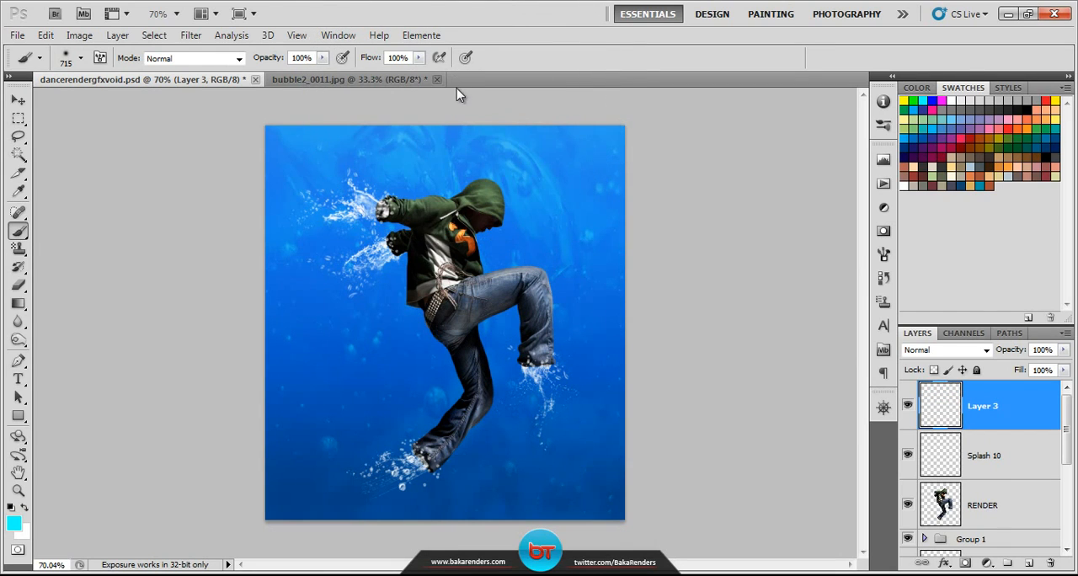
scroll(459, 89, down, 3)
click(453, 121)
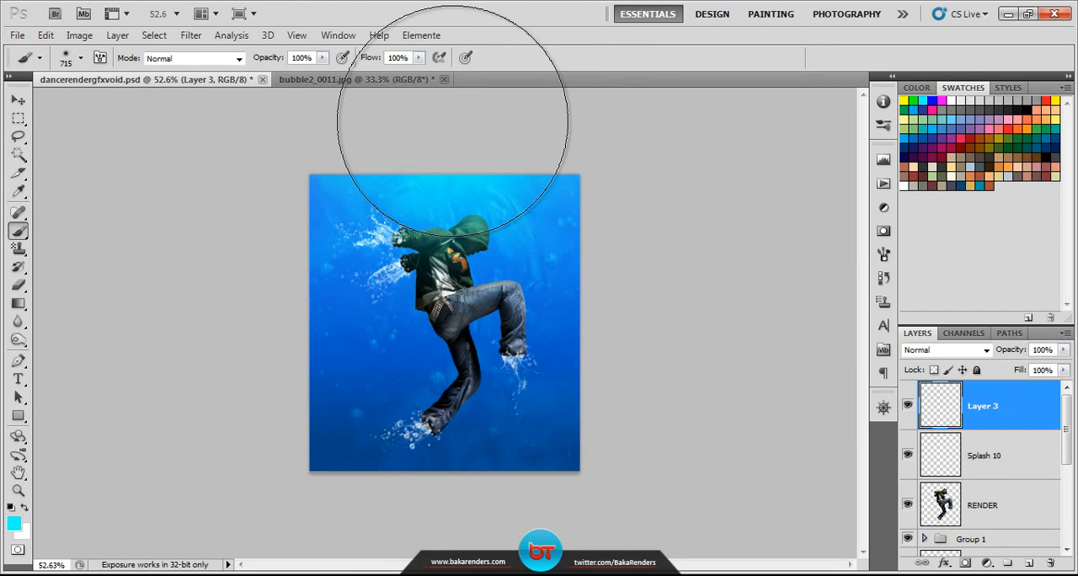
scroll(500, 163, up, 2)
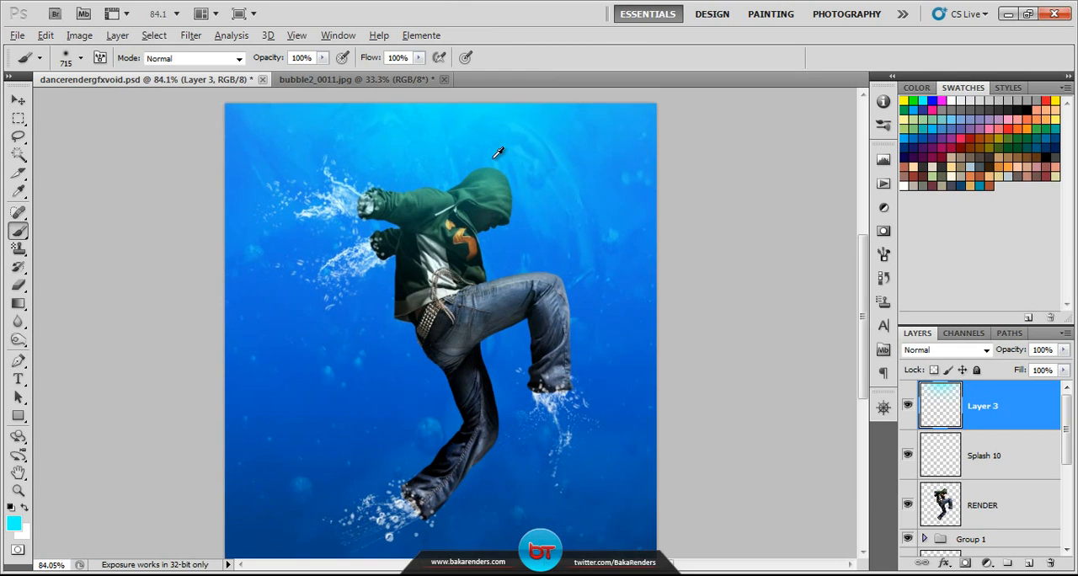
click(18, 491)
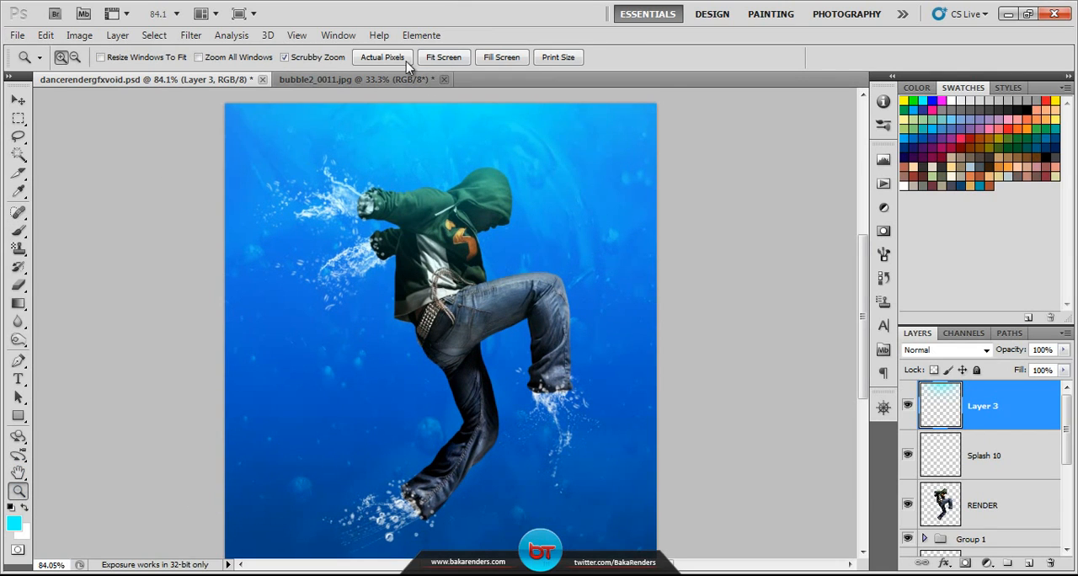
drag(501, 236, 513, 283)
scroll(527, 286, down, 2)
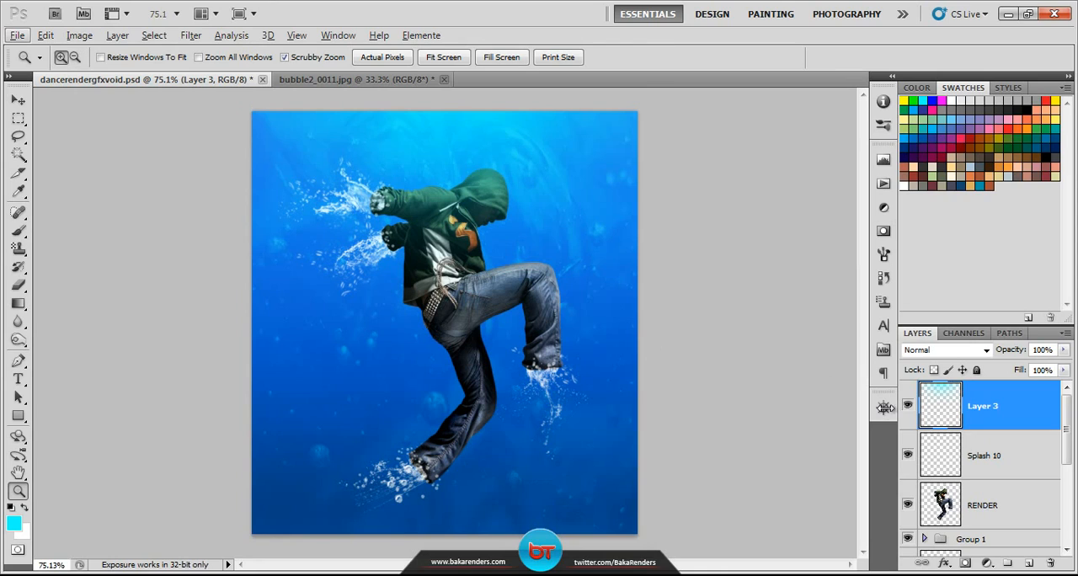
click(1056, 406)
key(ctrl+s)
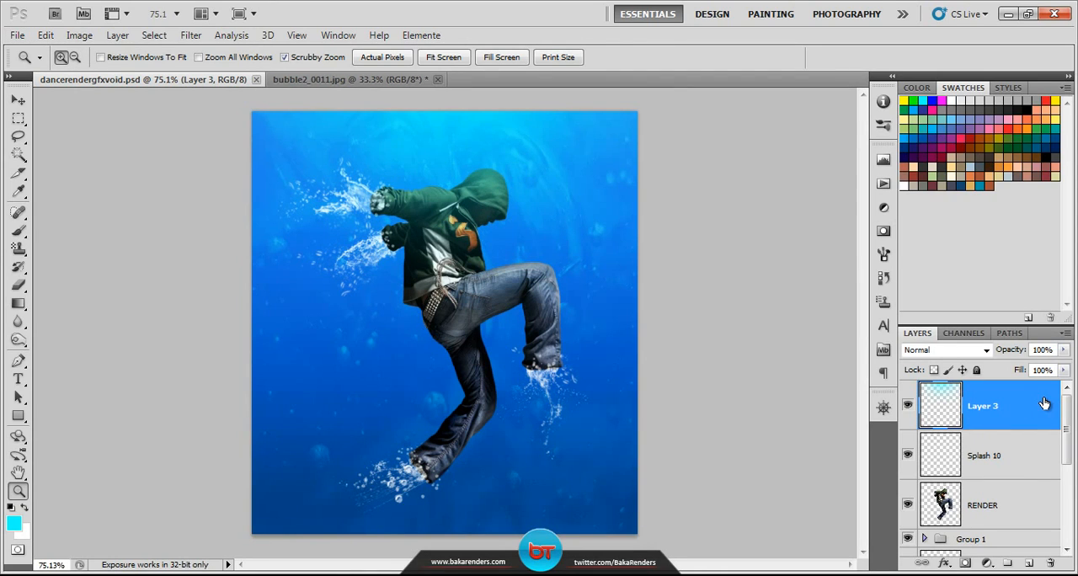
Step: Add a Curves adjustment layer above Layer 3 and shape an RGB S-curve with points at input 177/output 187 and input 70/output 53
click(988, 563)
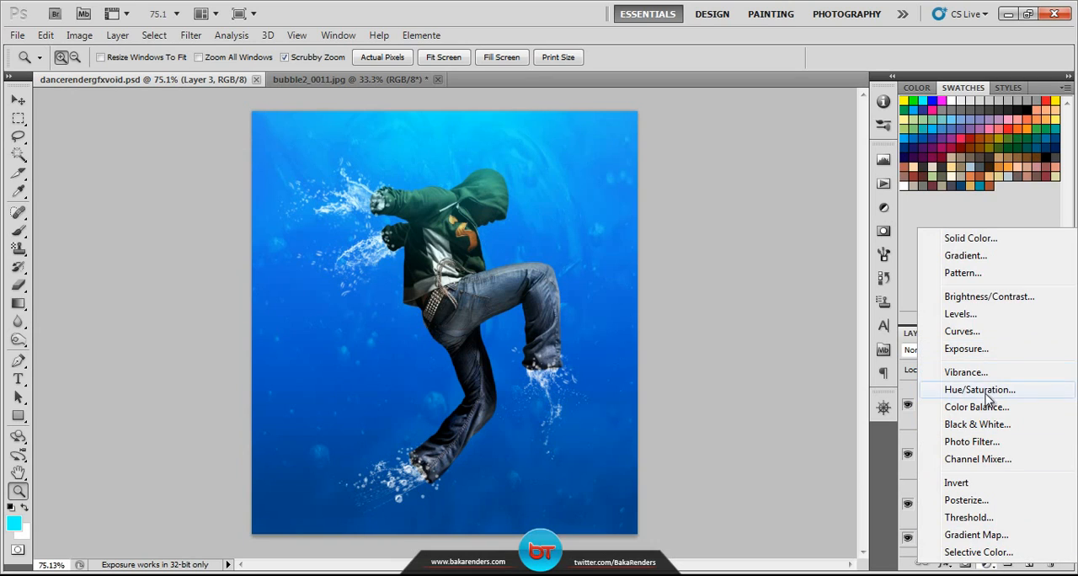
click(985, 332)
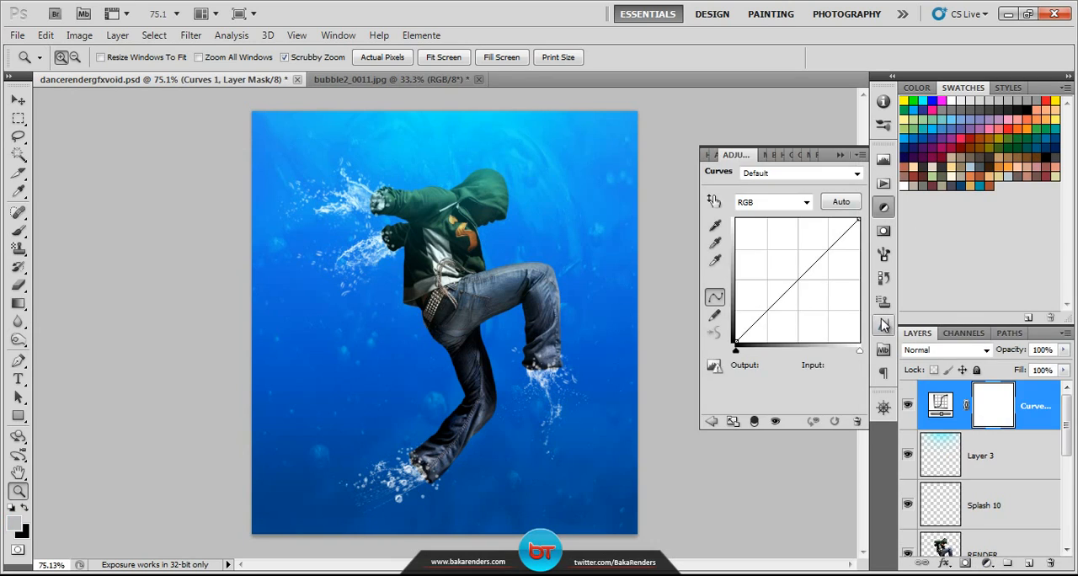
click(822, 252)
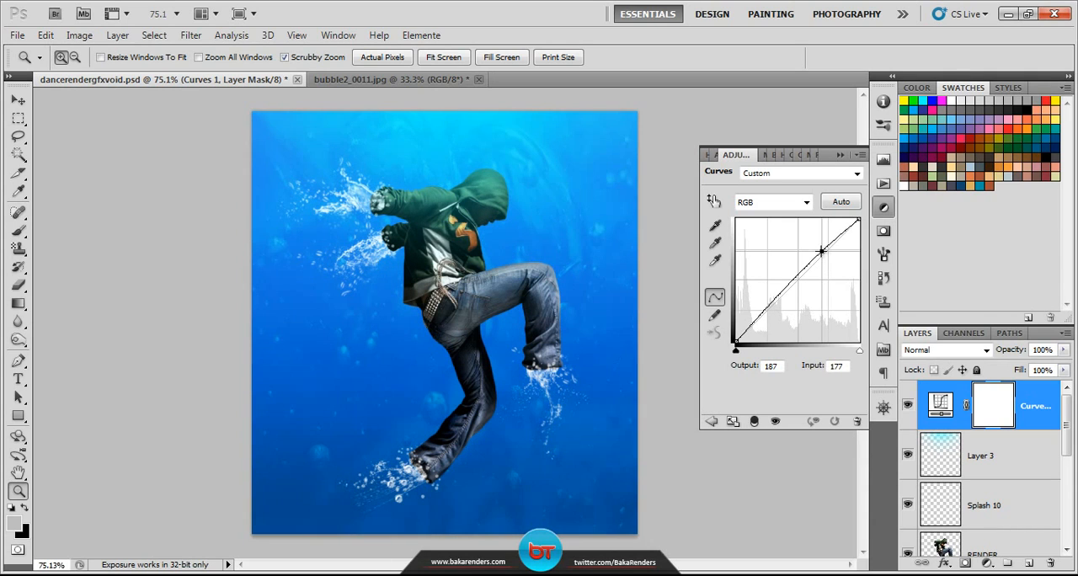
drag(779, 299, 771, 315)
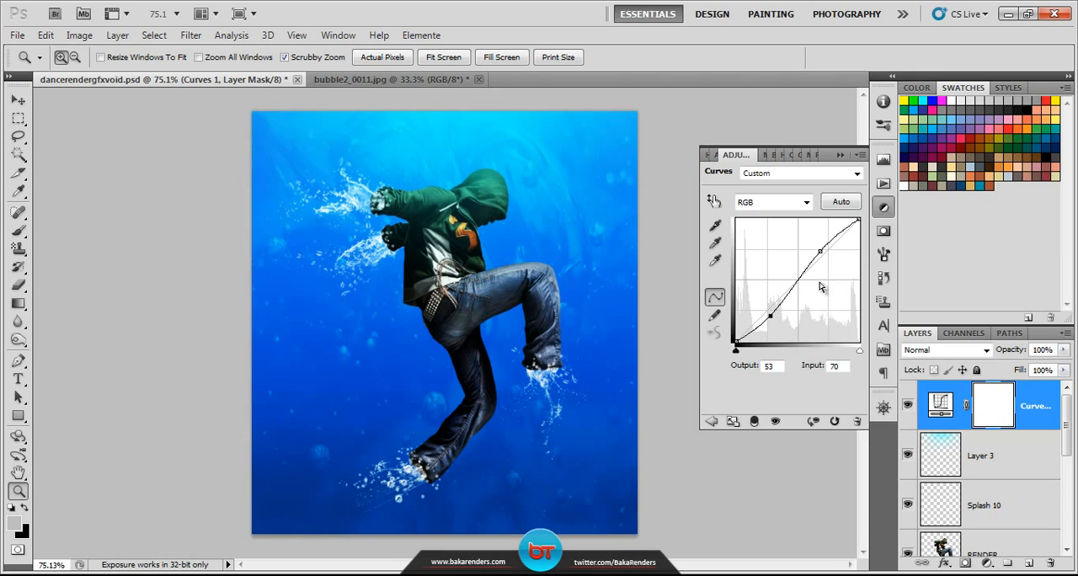
Step: In the Curves layer's Blue channel, raise the black point to output 54, lower the white point to output 204, and save the document
click(805, 203)
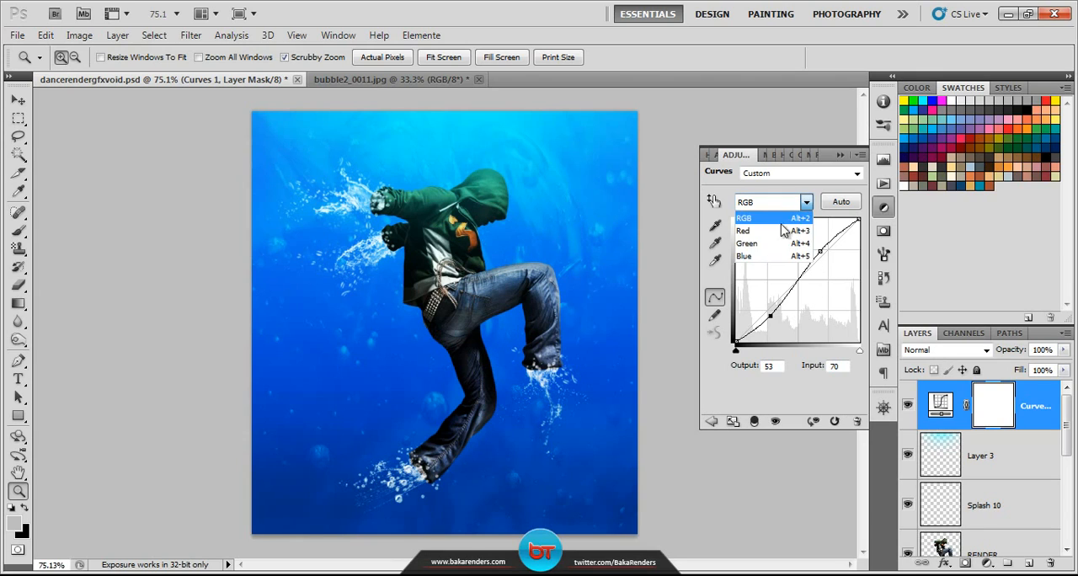
click(764, 258)
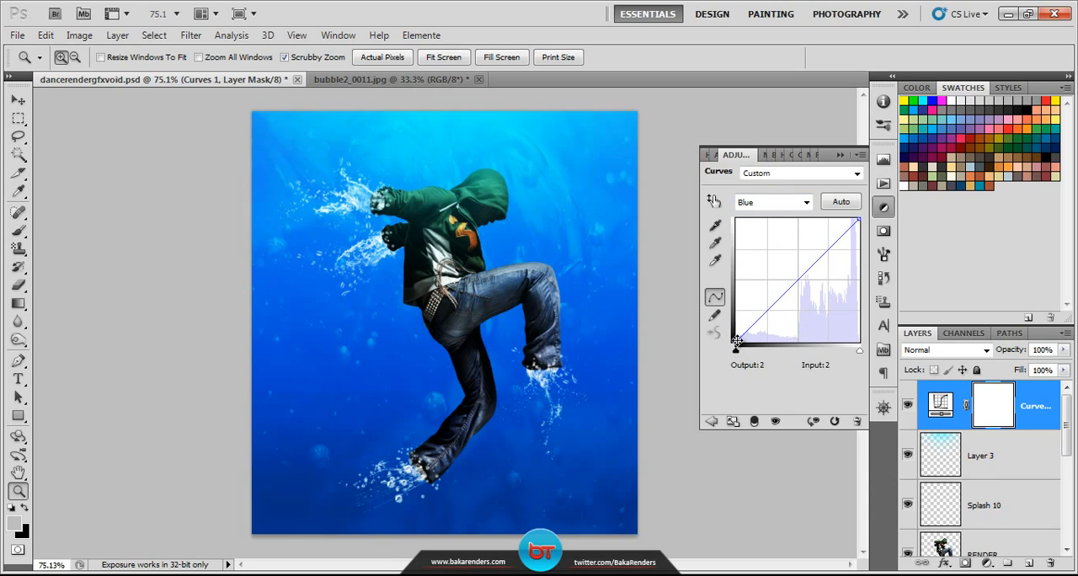
drag(737, 340, 736, 315)
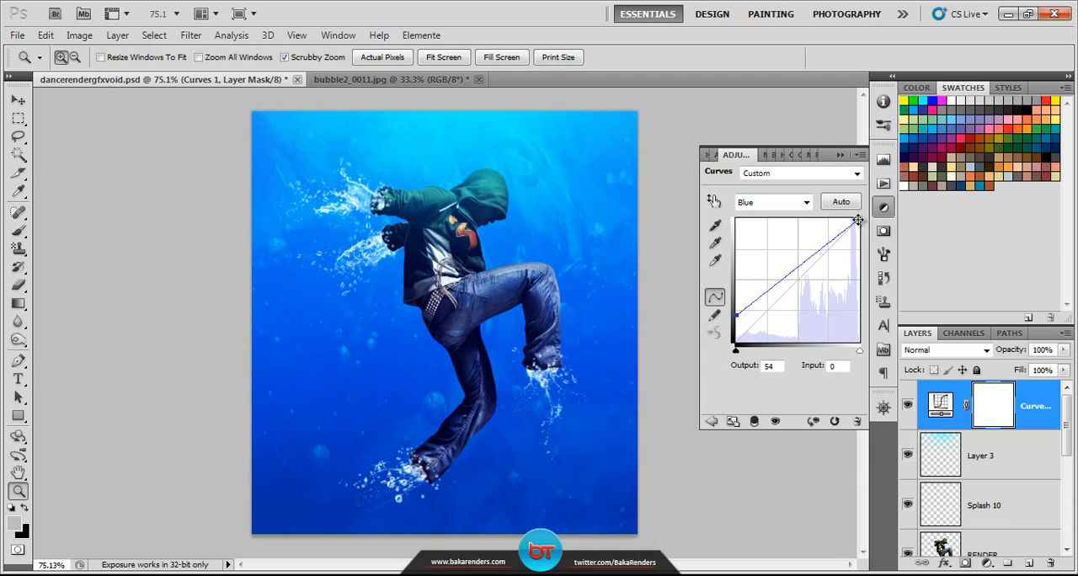
drag(857, 220, 885, 245)
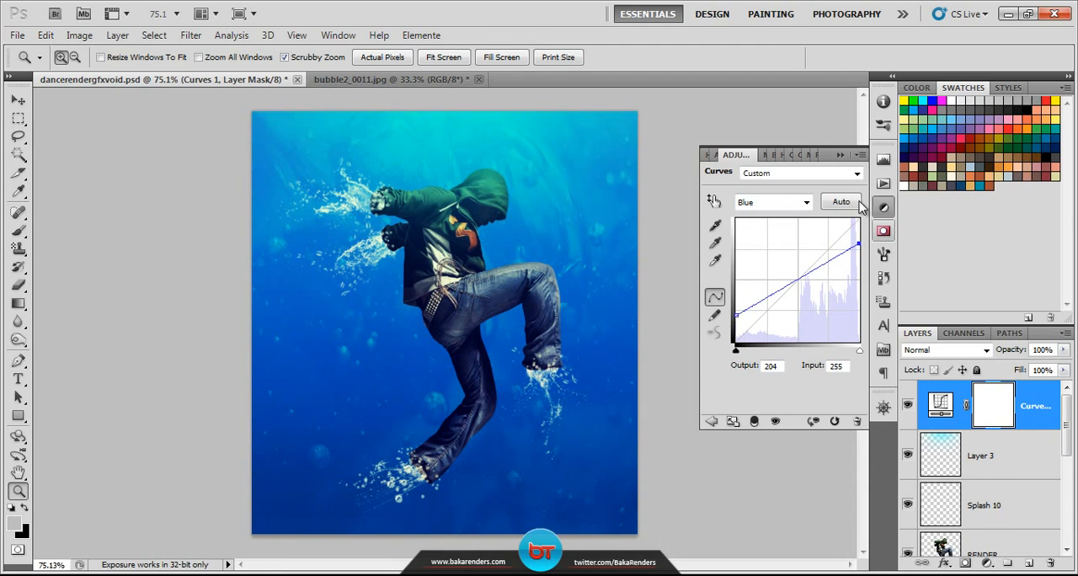
click(841, 156)
click(1038, 399)
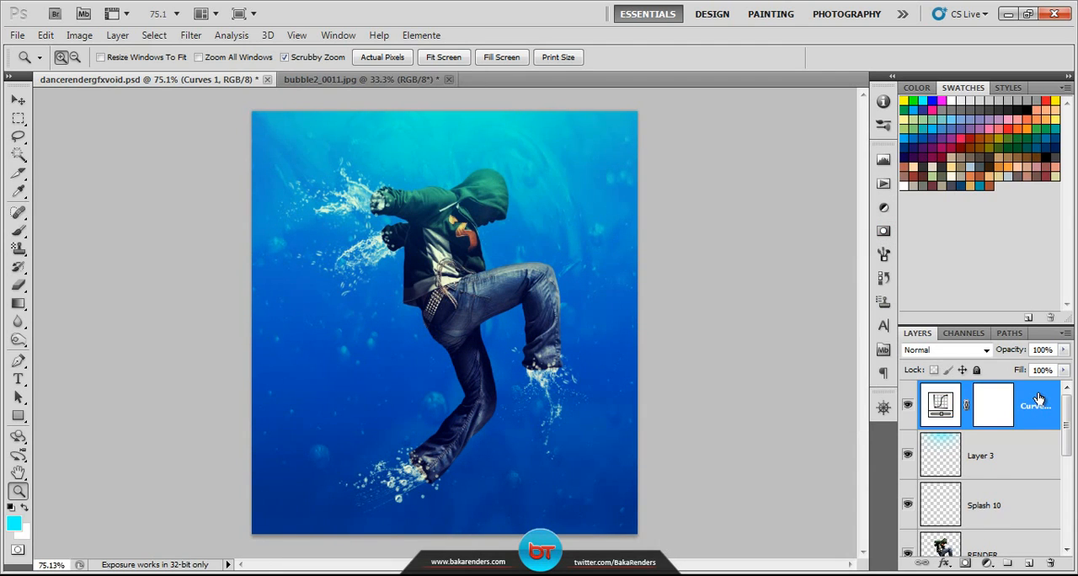
key(ctrl+s)
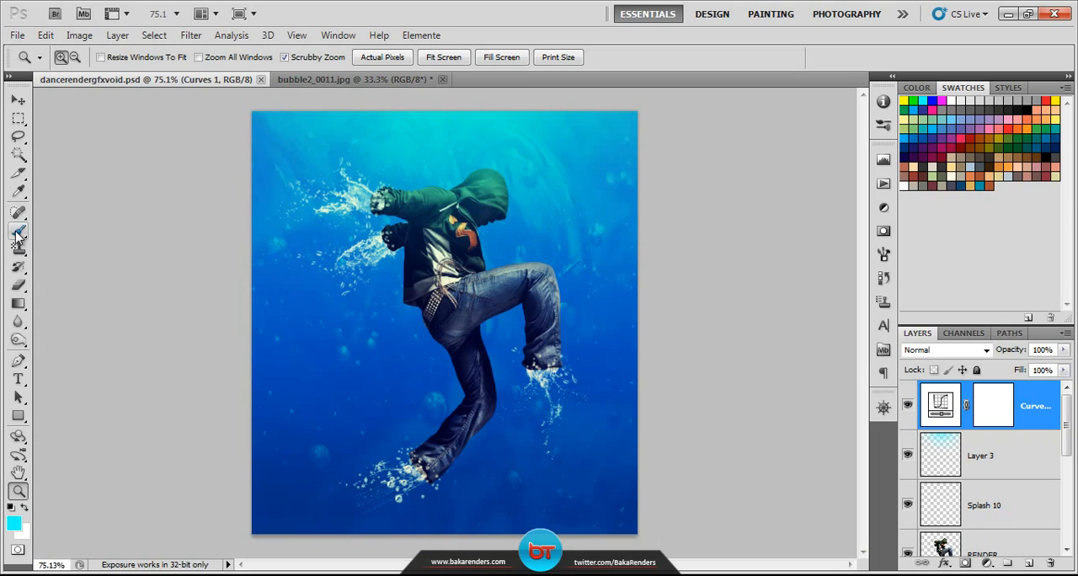
Step: Set the Brush tool to a size of 1 px with 100% hardness
click(18, 231)
click(63, 229)
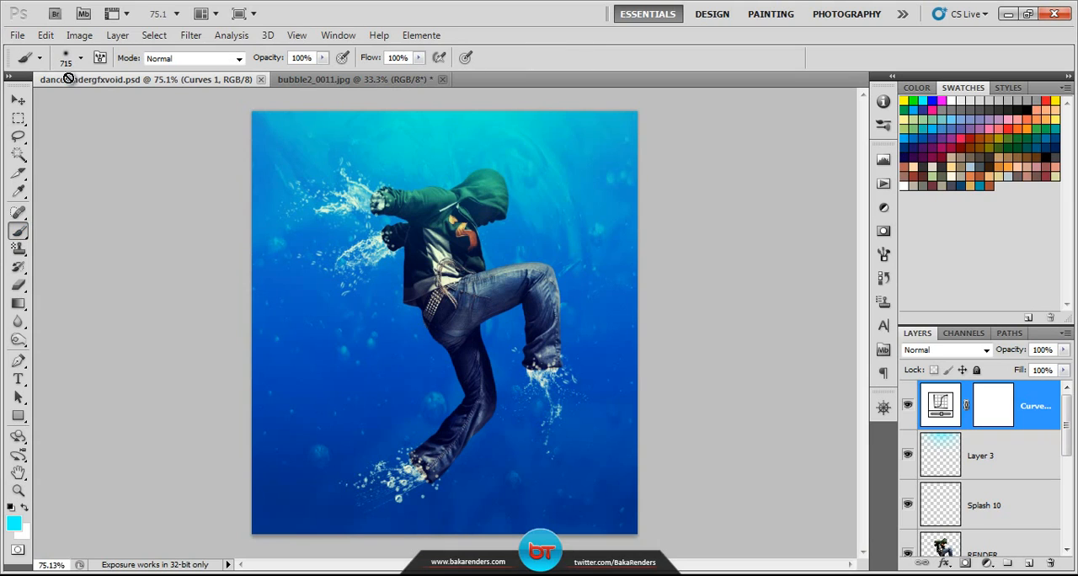
click(82, 59)
drag(86, 99, 8, 100)
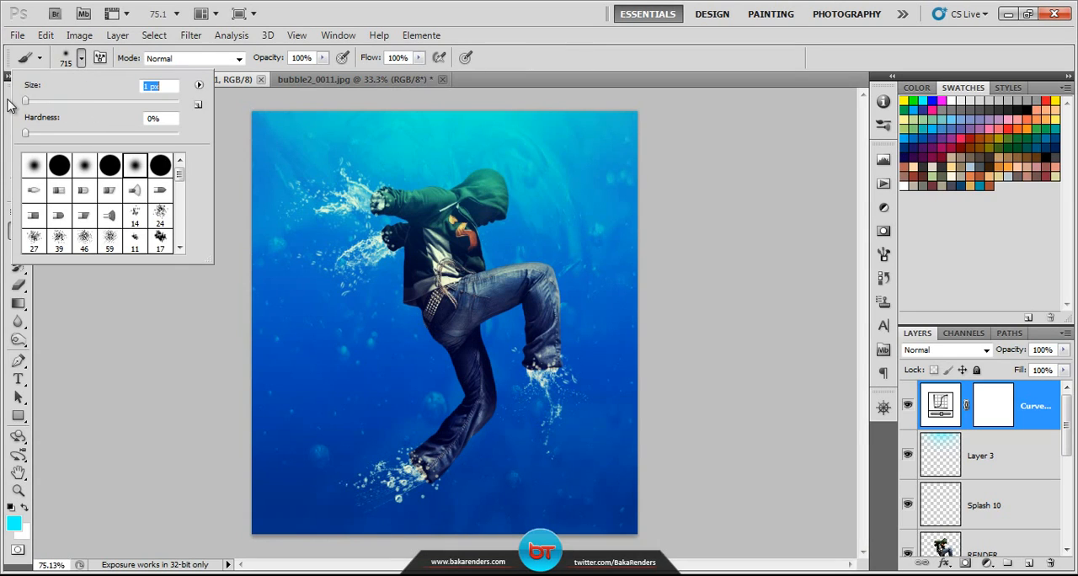
drag(142, 133, 187, 133)
click(83, 61)
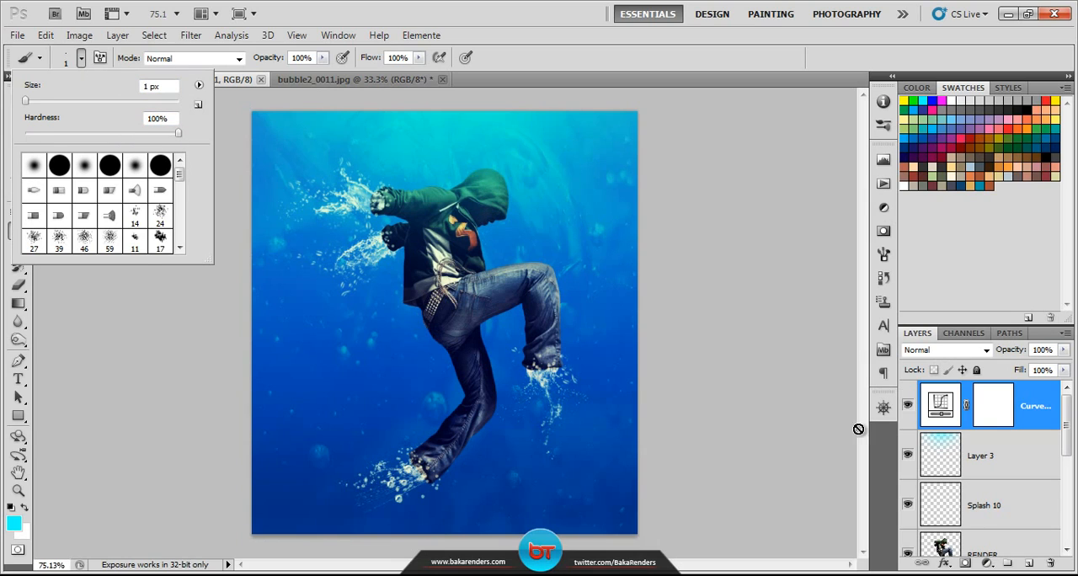
click(1022, 406)
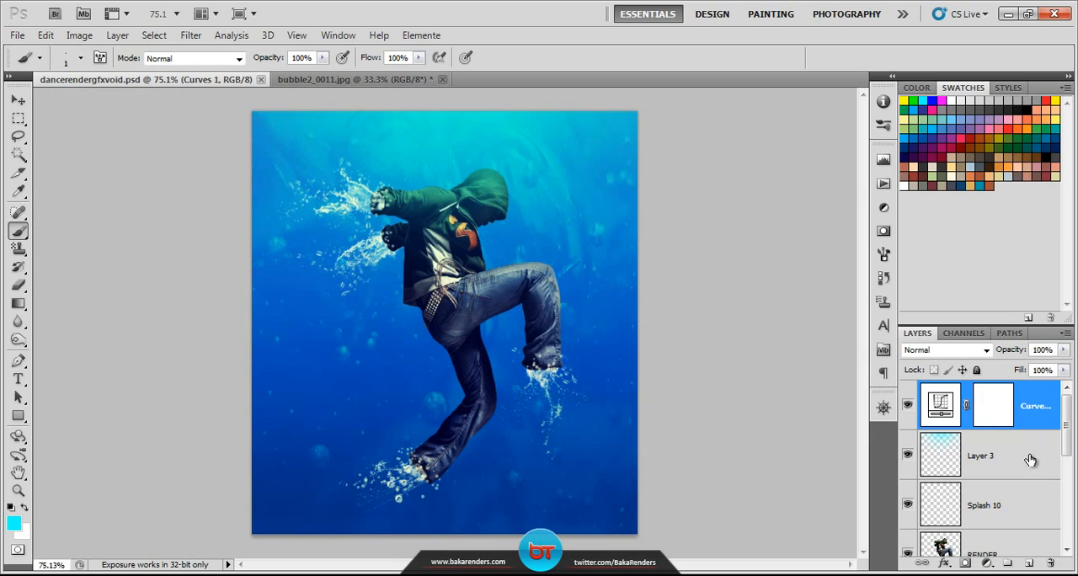
Step: Create a new layer directly above RENDER and name it Lines
scroll(1035, 497, down, 2)
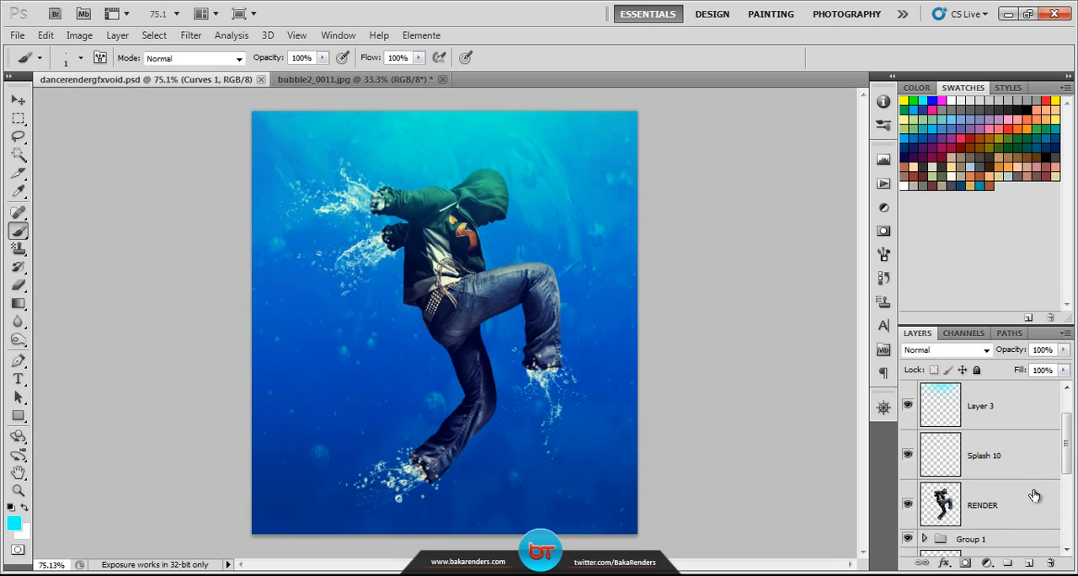
scroll(1003, 401, up, 2)
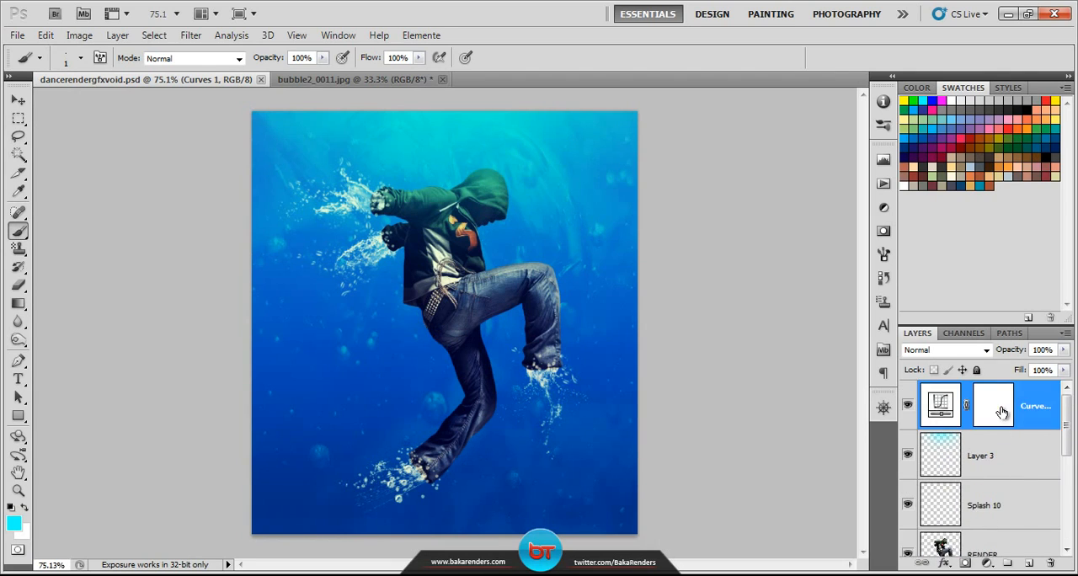
click(1013, 502)
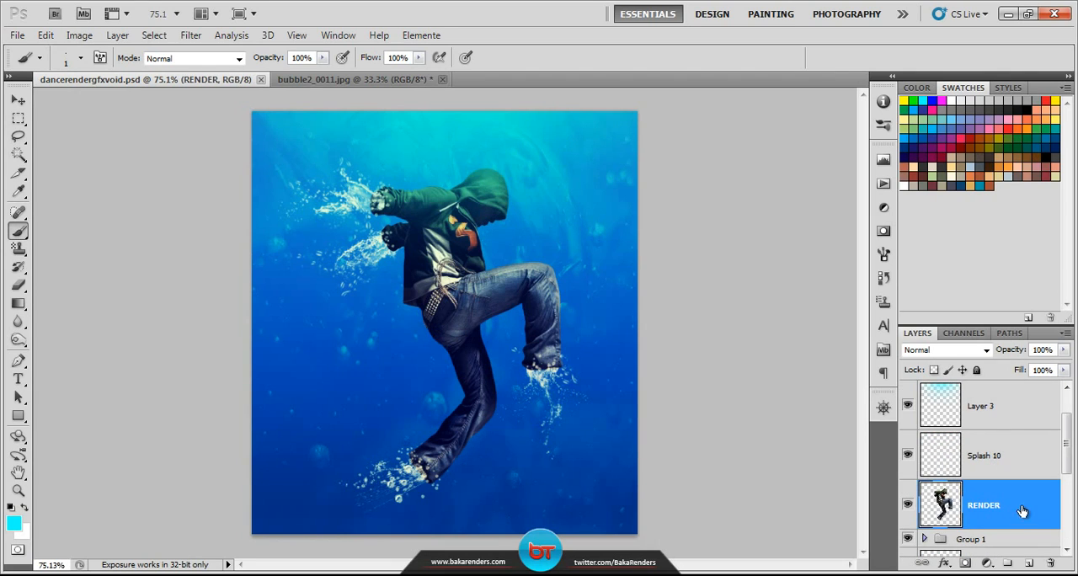
click(1029, 562)
double_click(990, 505)
text(L)
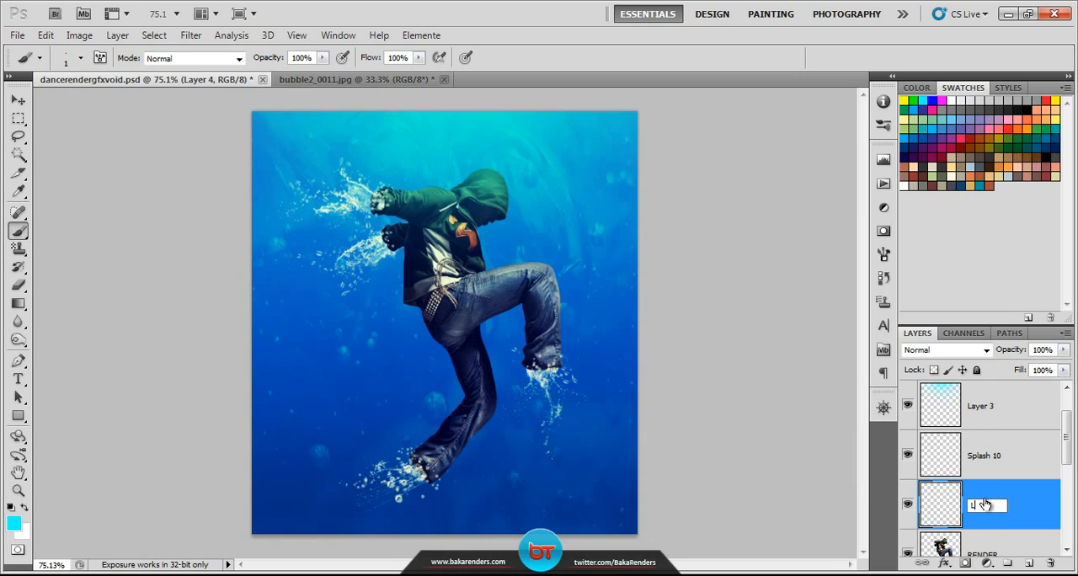
text(ines)
key(Return)
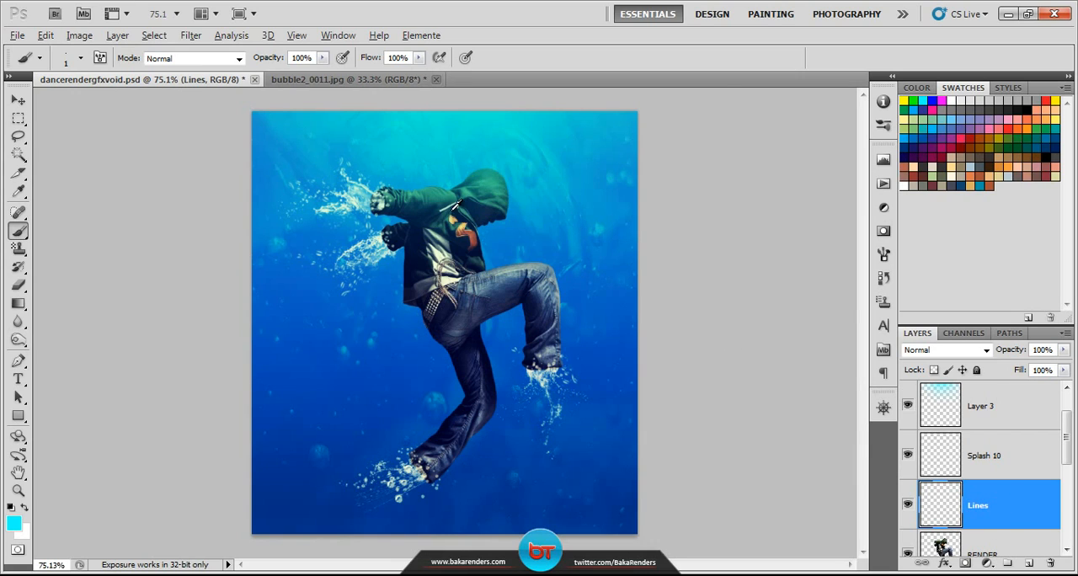
Step: Draw a thin cyan angular outline of straight brush lines around the dancer's waist, leaving gaps where it passes behind the body
scroll(458, 206, up, 6)
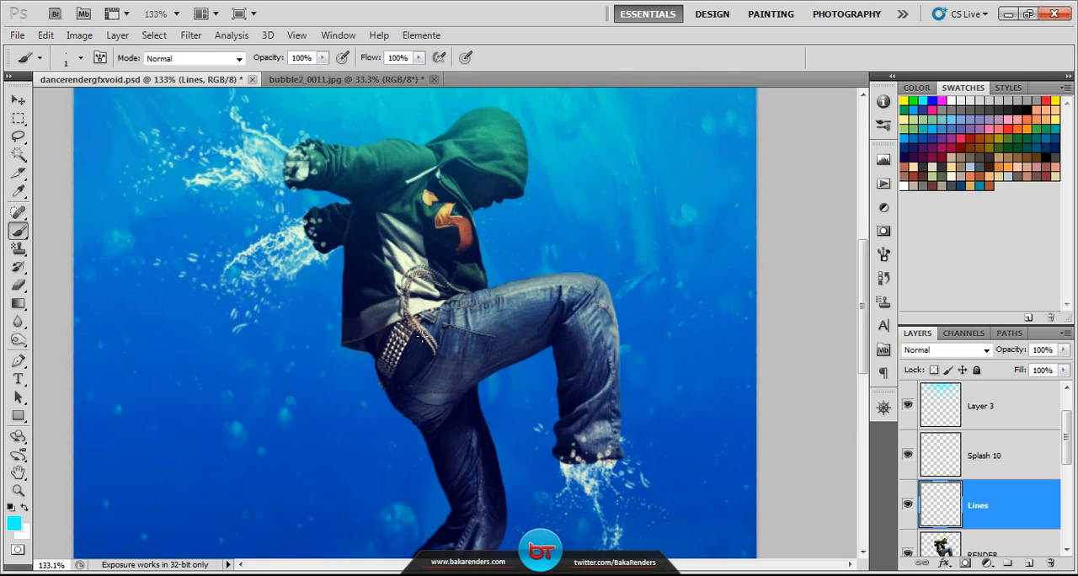
key(alt)
key(alt)
drag(286, 354, 342, 287)
shift+click(546, 257)
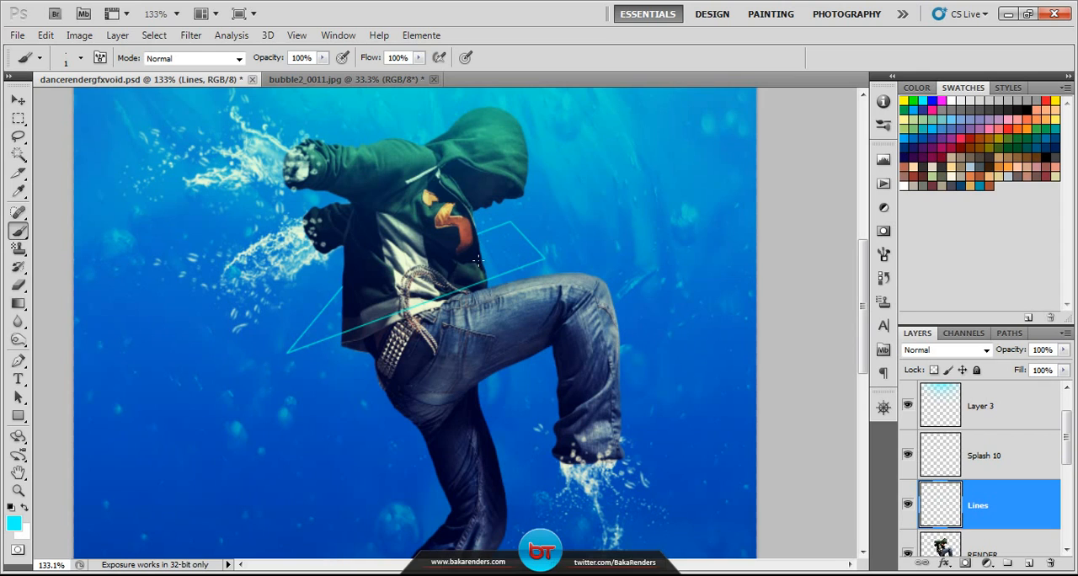
Step: Draw a straight vertical cyan line downward from the waist outline's lower corner behind the dancer's belt
scroll(474, 329, down, 5)
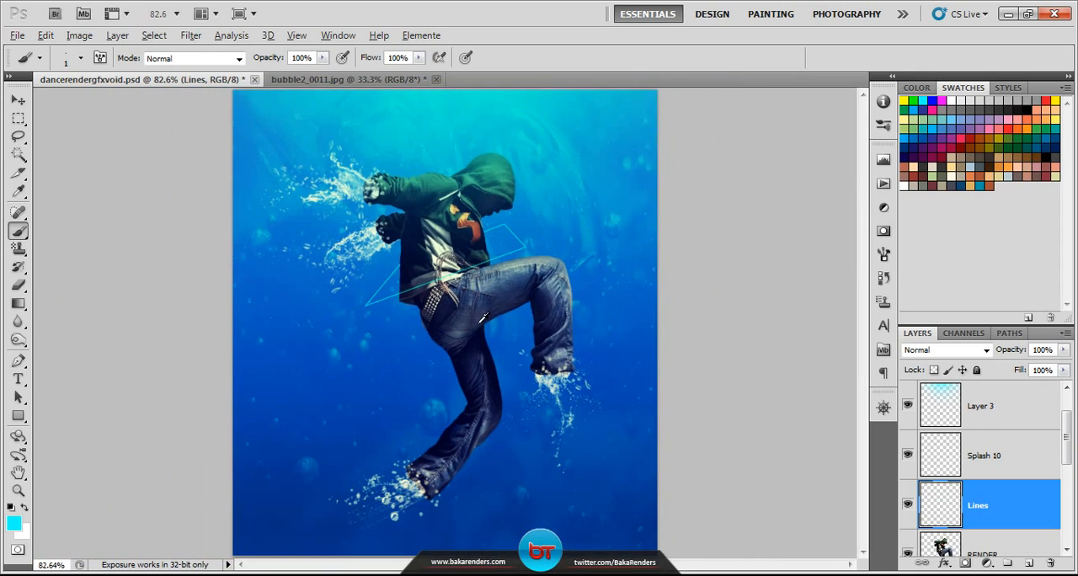
scroll(446, 333, up, 5)
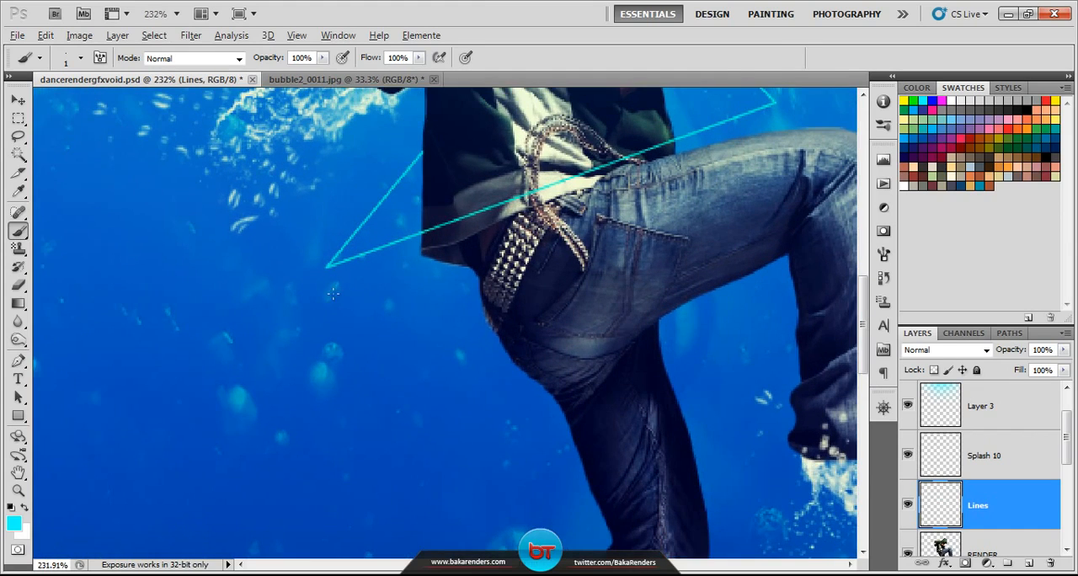
scroll(383, 379, down, 2)
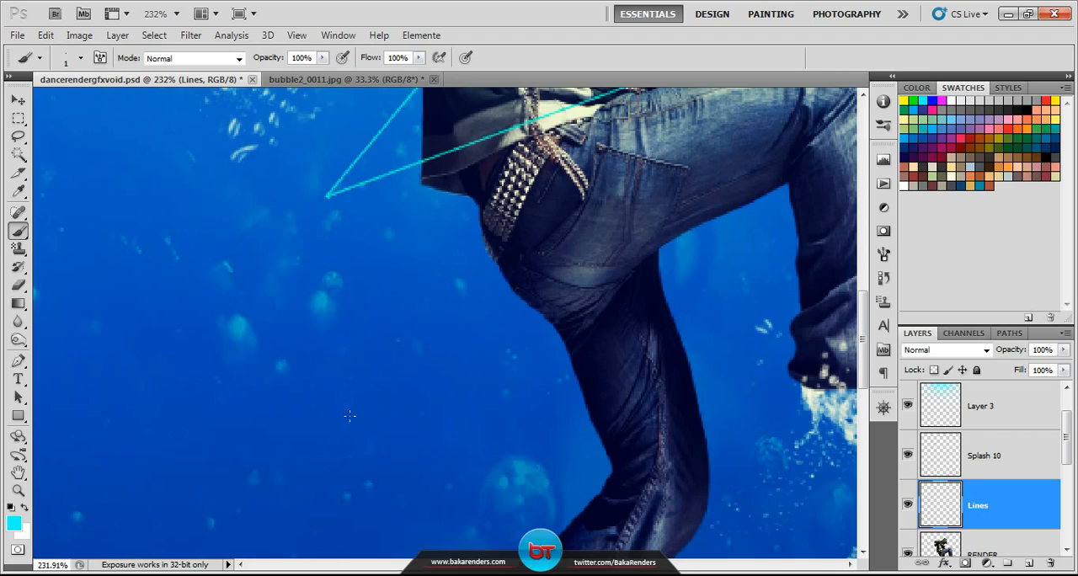
shift+click(324, 437)
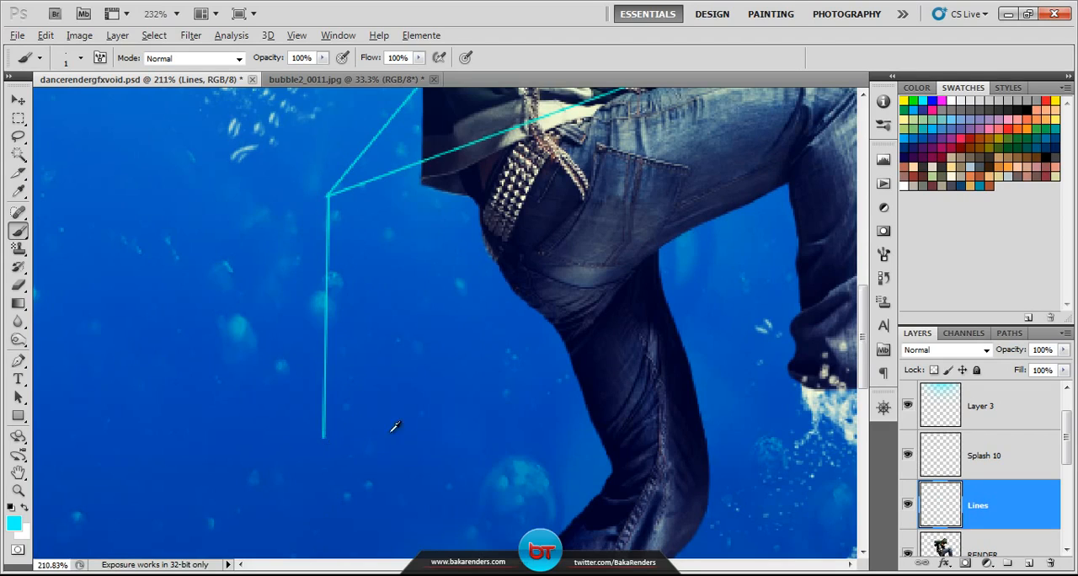
Step: Draw a thin cyan angular outline around the shin of the raised leg, crossing in front and leaving the rear part hidden
scroll(392, 426, down, 4)
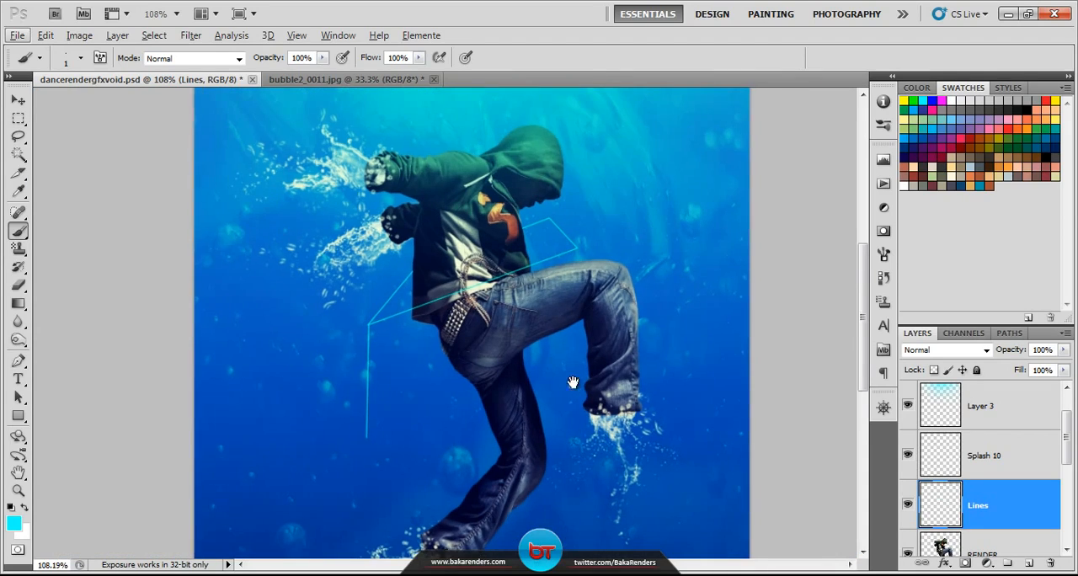
drag(572, 380, 507, 276)
drag(563, 253, 517, 340)
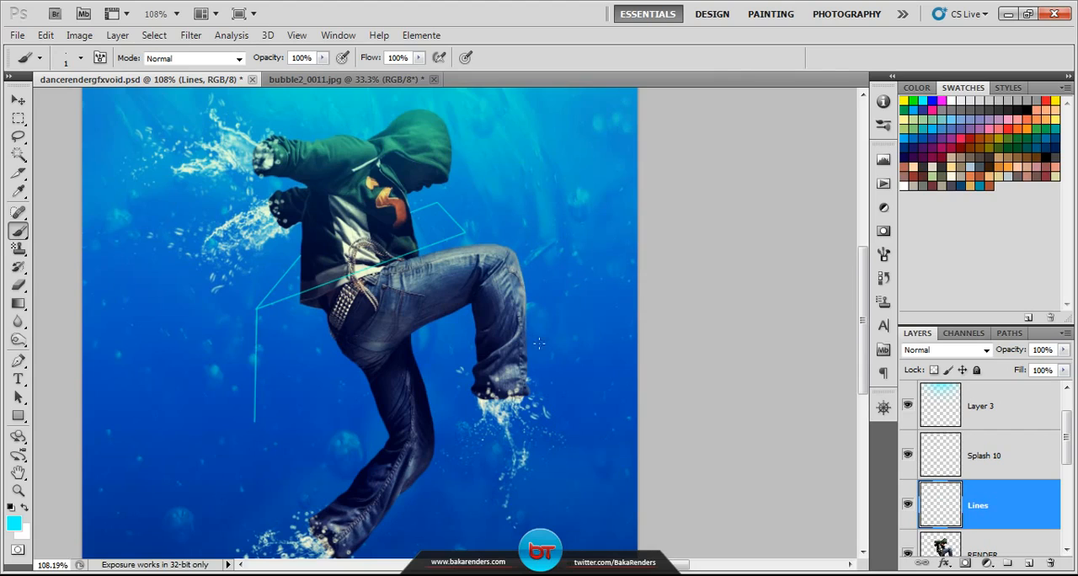
scroll(539, 343, up, 4)
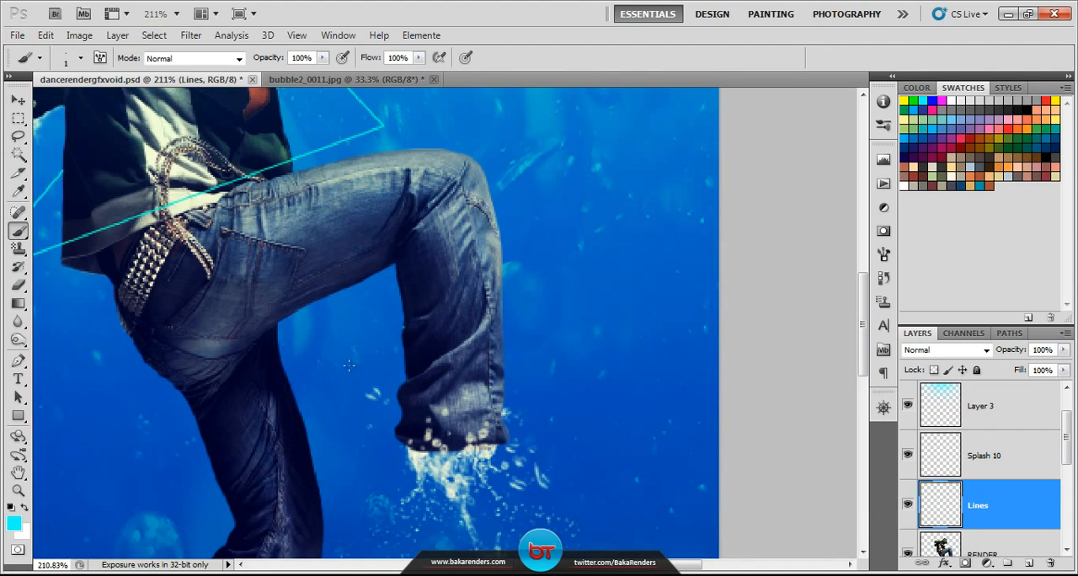
drag(349, 366, 404, 327)
shift+click(617, 329)
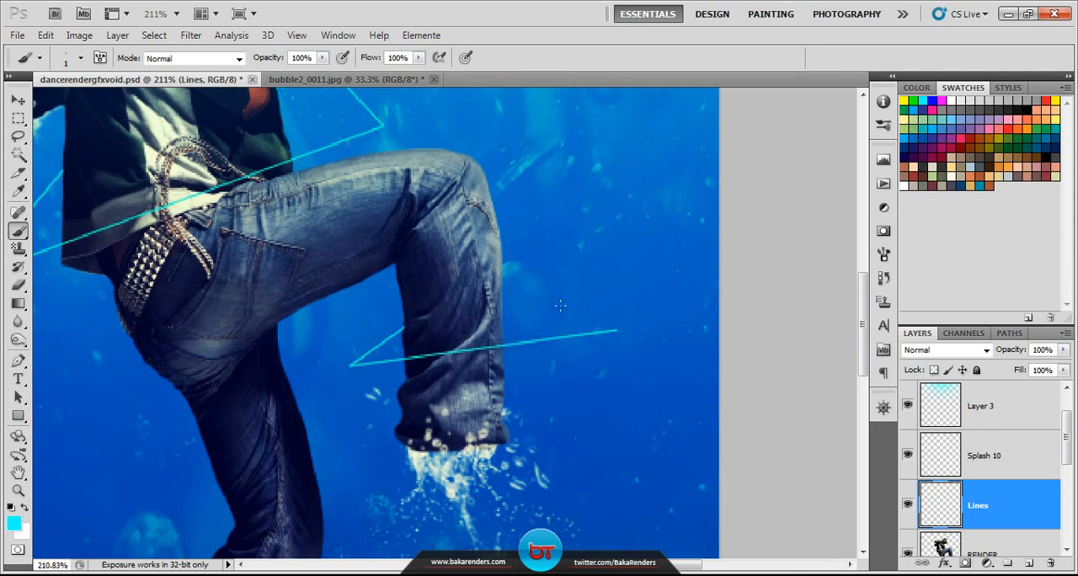
shift+click(532, 290)
Step: Draw a small solid cyan rectangle shape at the lower end of the vertical line, on its own layer above Lines, and save the document
scroll(523, 333, down, 4)
scroll(503, 305, up, 3)
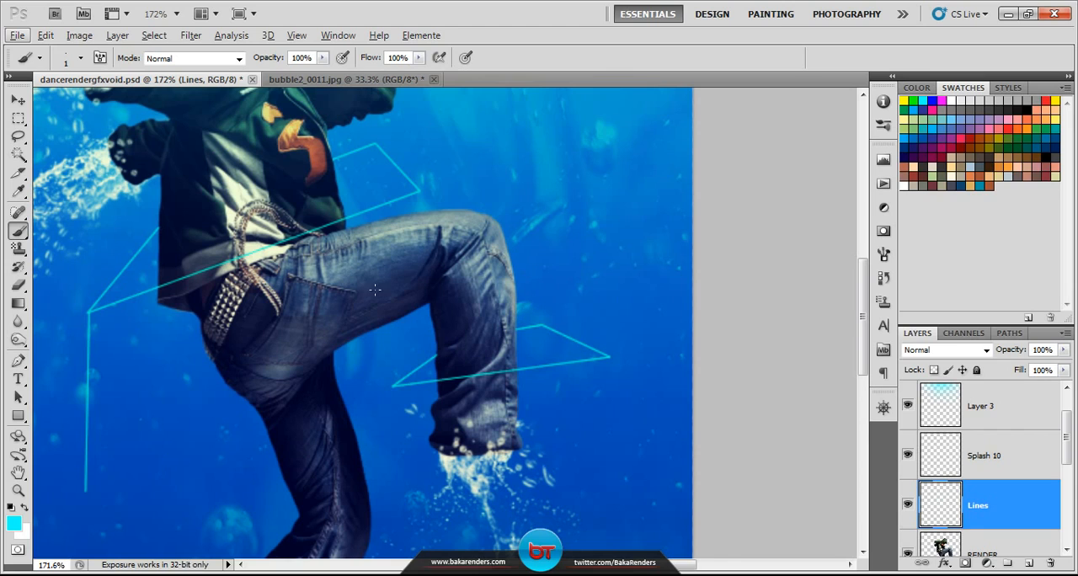
scroll(374, 289, down, 3)
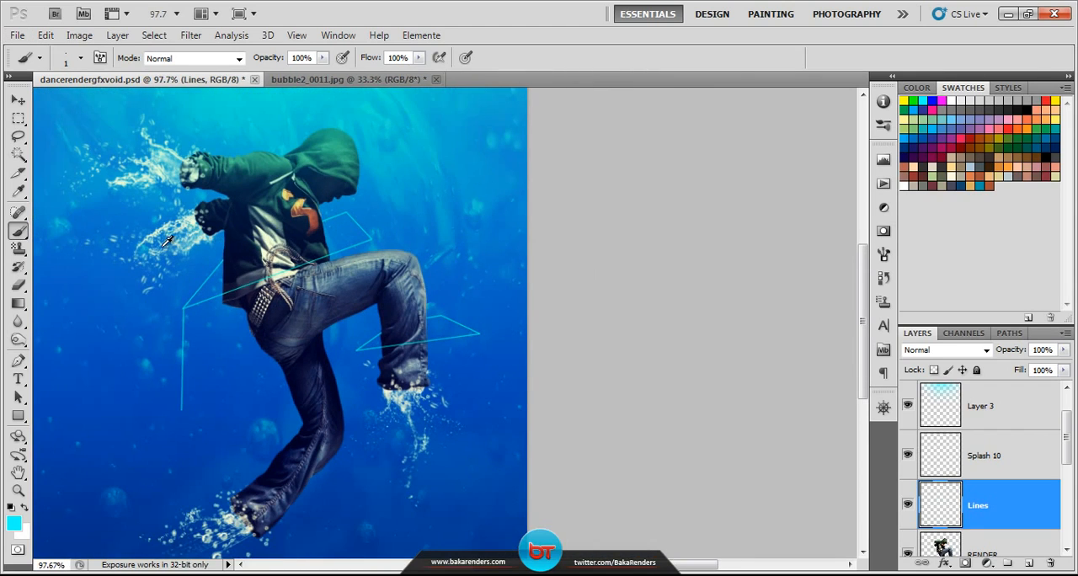
scroll(175, 264, down, 1)
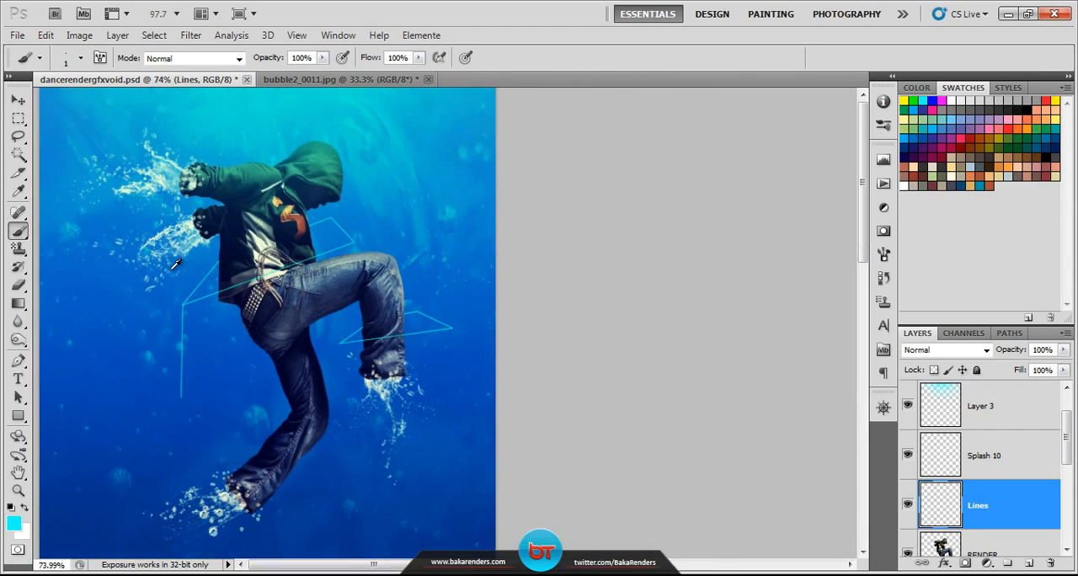
scroll(179, 321, down, 1)
scroll(393, 396, up, 3)
scroll(362, 411, up, 3)
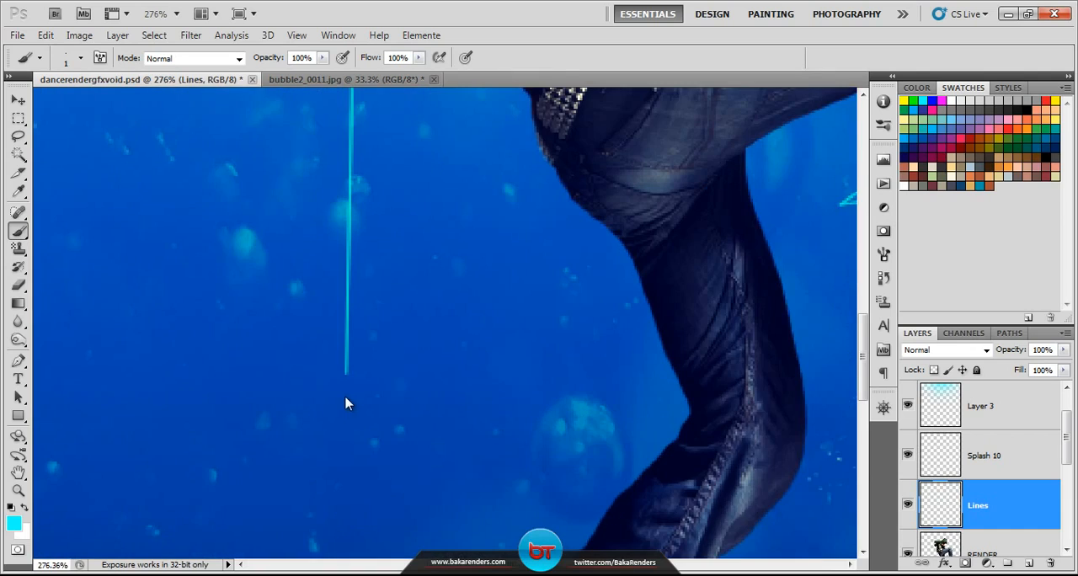
click(19, 416)
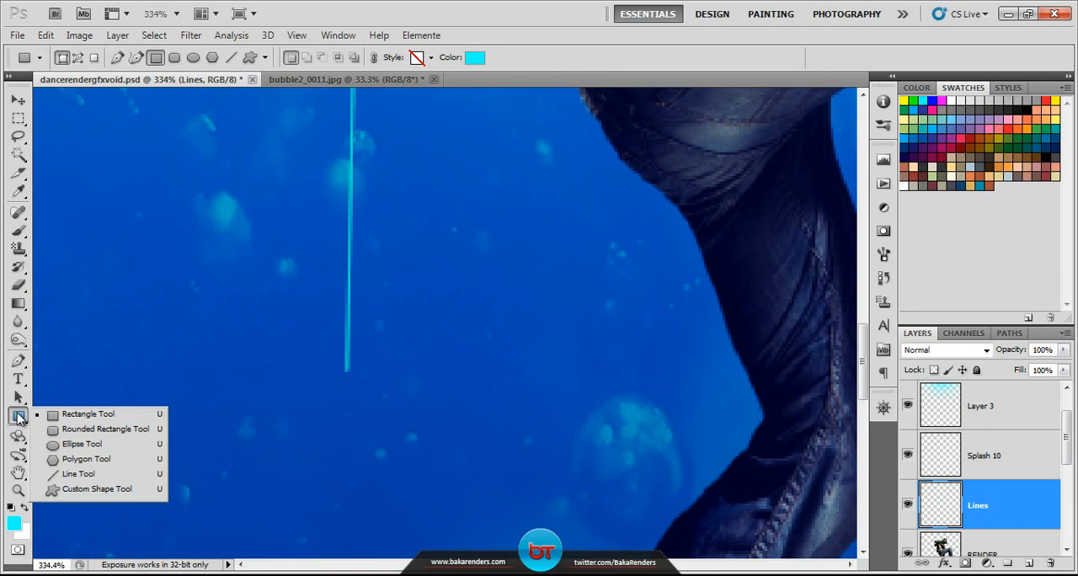
click(99, 420)
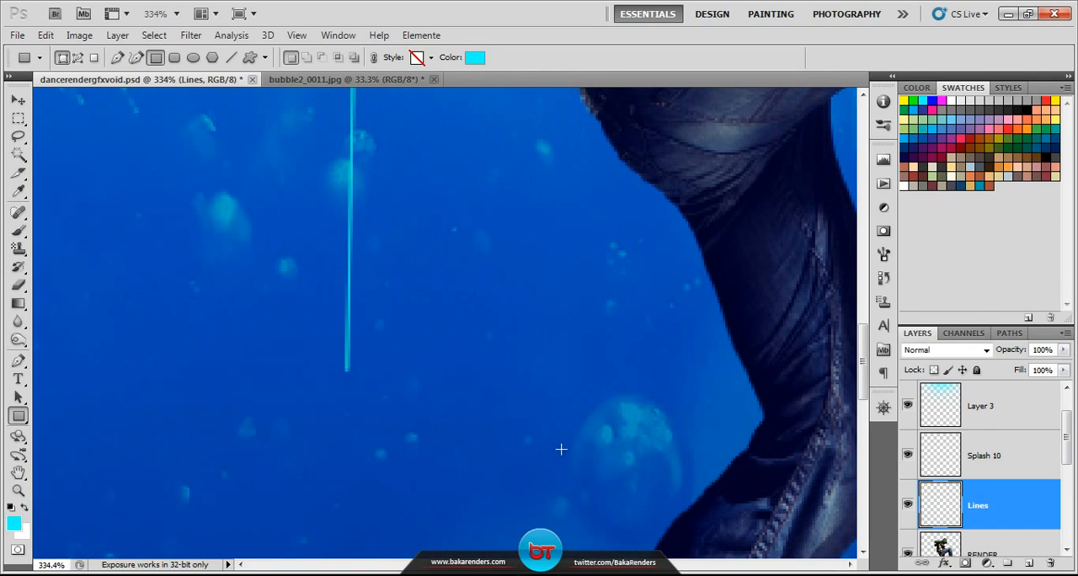
click(1028, 562)
drag(266, 367, 420, 406)
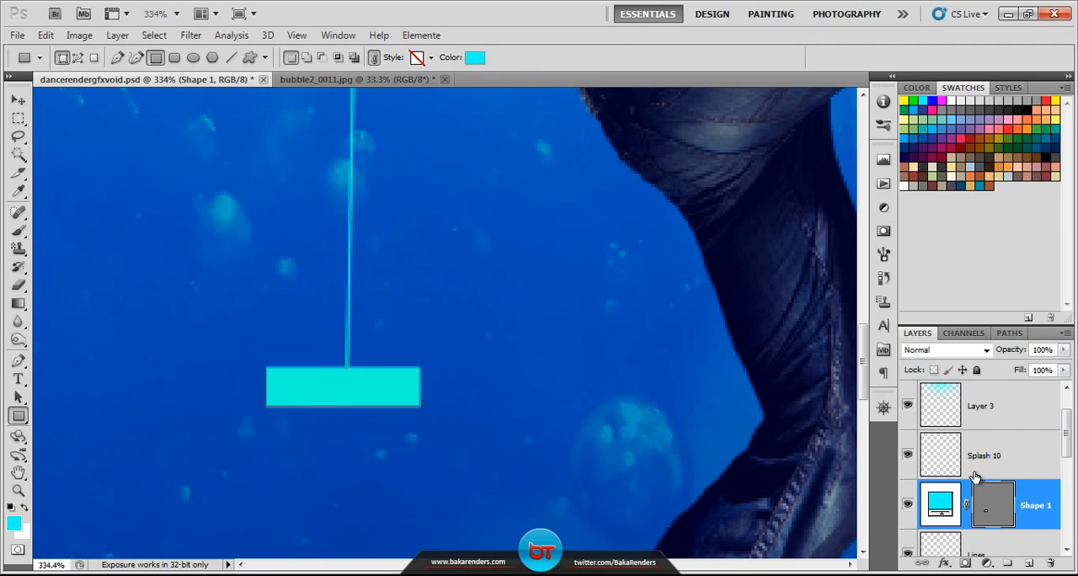
scroll(438, 334, down, 3)
scroll(443, 325, down, 5)
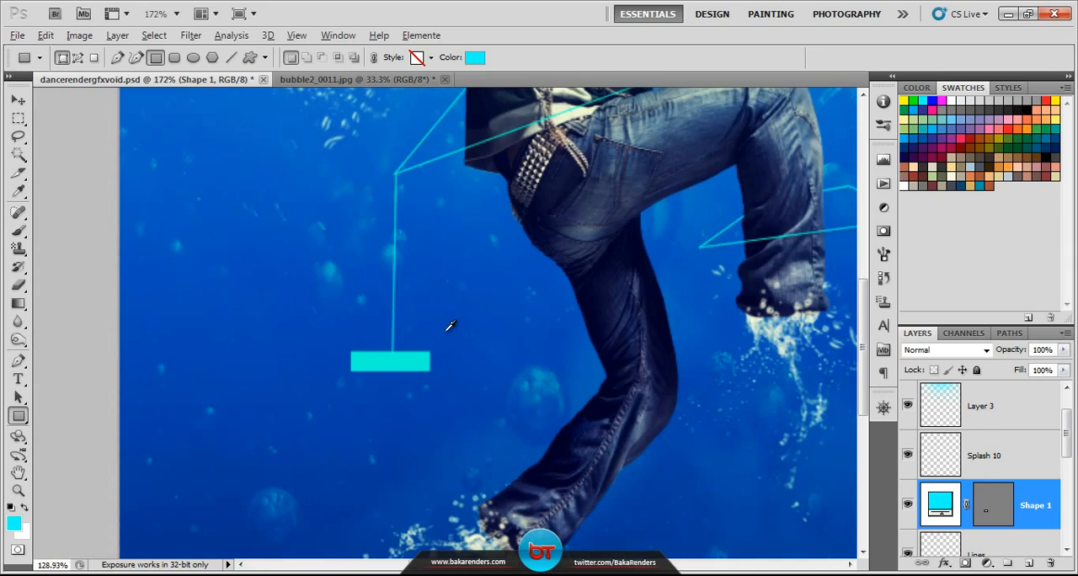
key(ctrl+s)
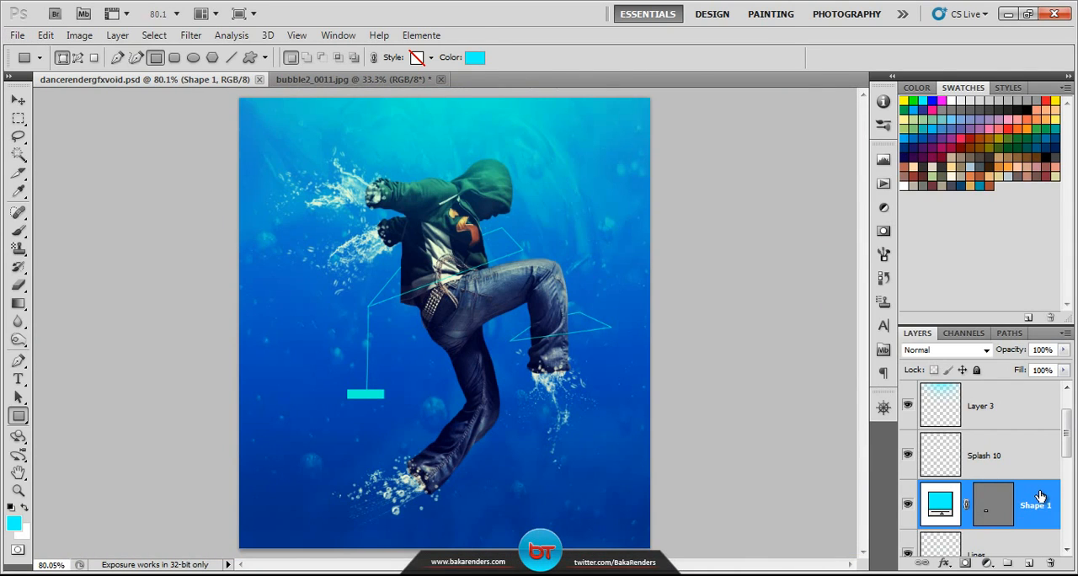
Step: Select the Curves 1 adjustment layer above Layer 3, targeting the layer rather than its mask
click(1002, 407)
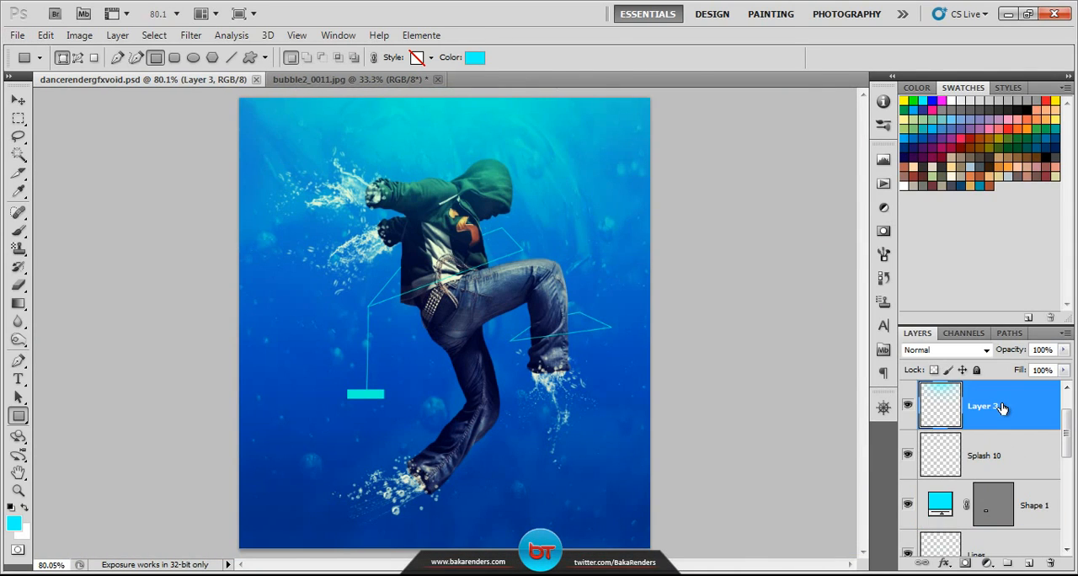
scroll(1020, 408, up, 1)
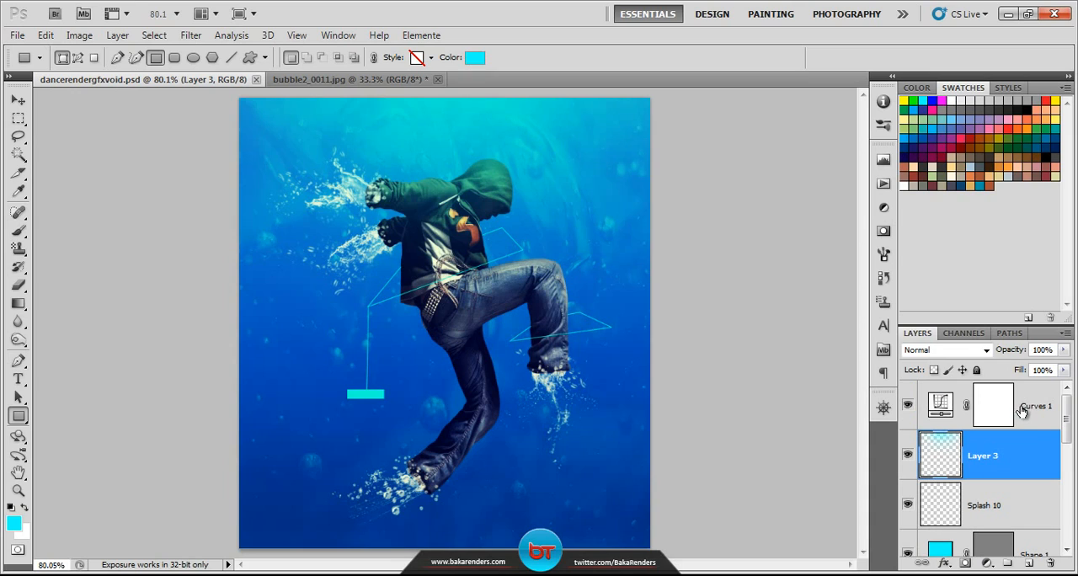
click(1027, 410)
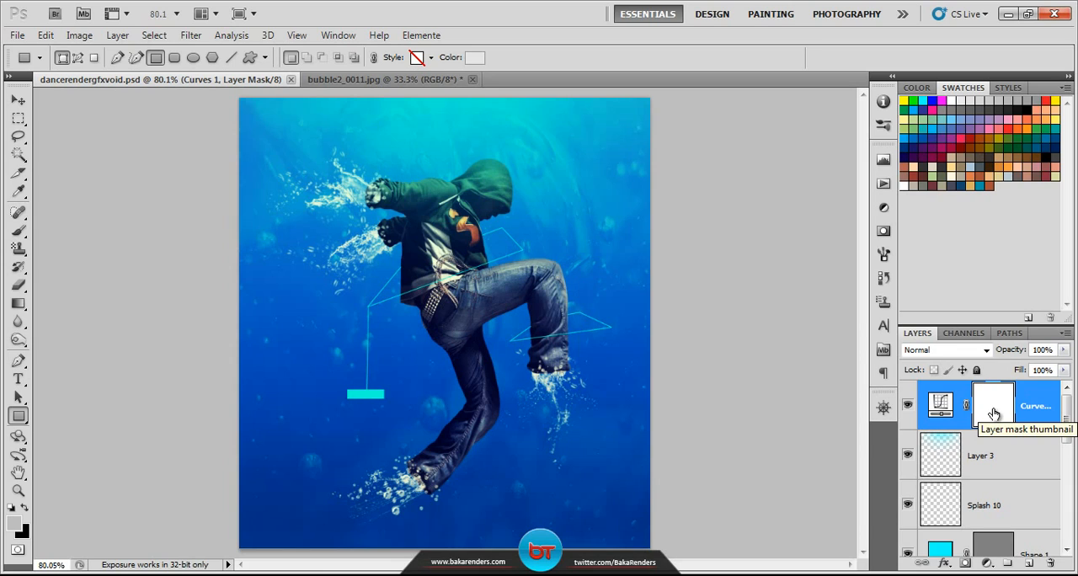
click(1035, 412)
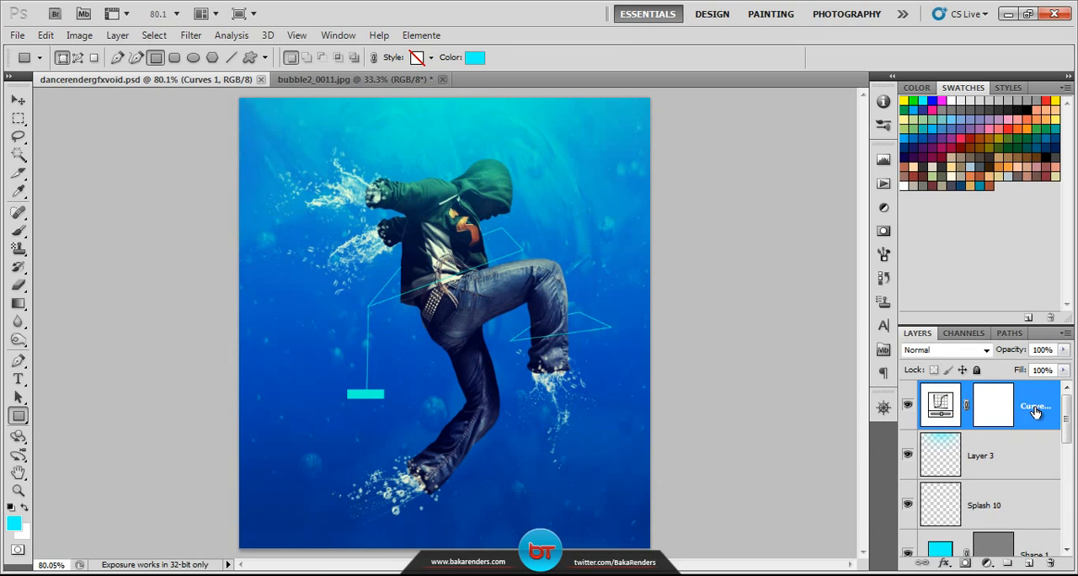